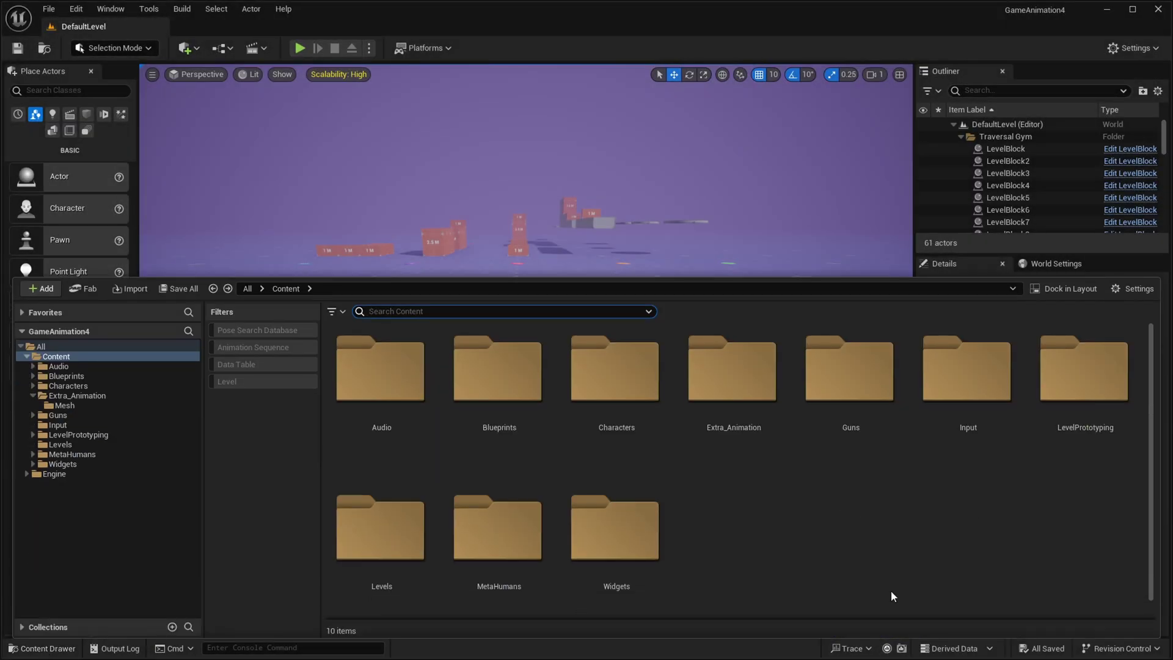
# Examine the animation sequences in the Extra_Animation folder and the prop meshes in its Mesh subfolder, and return to Content.
pyautogui.doubleClick(732, 376)
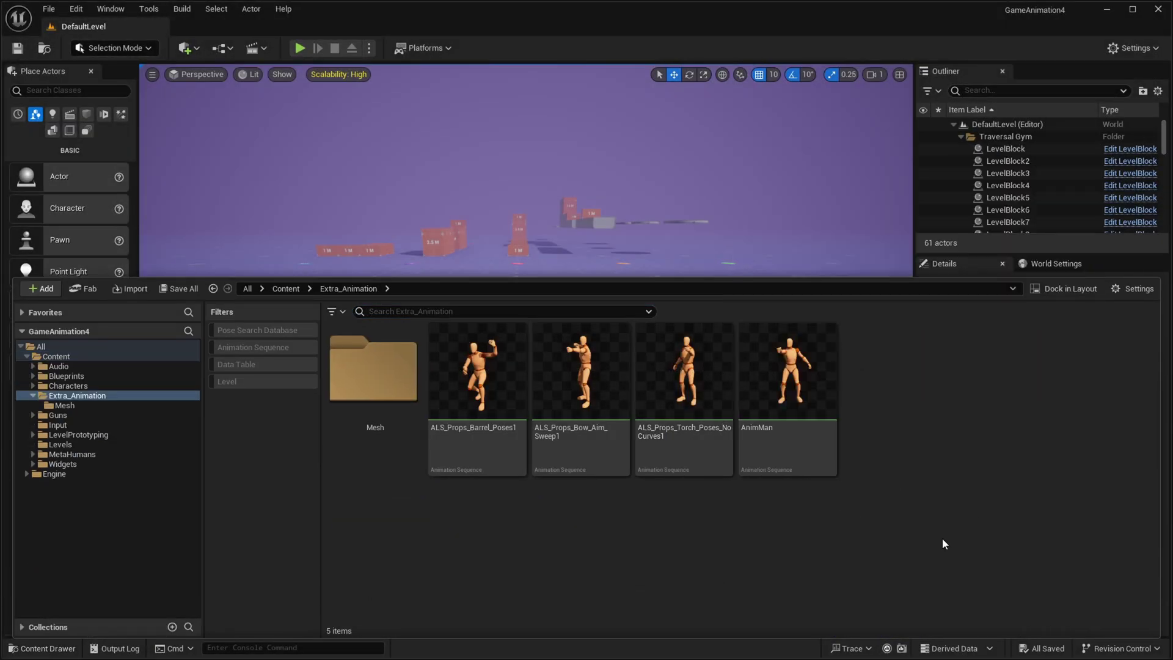
pyautogui.doubleClick(373, 369)
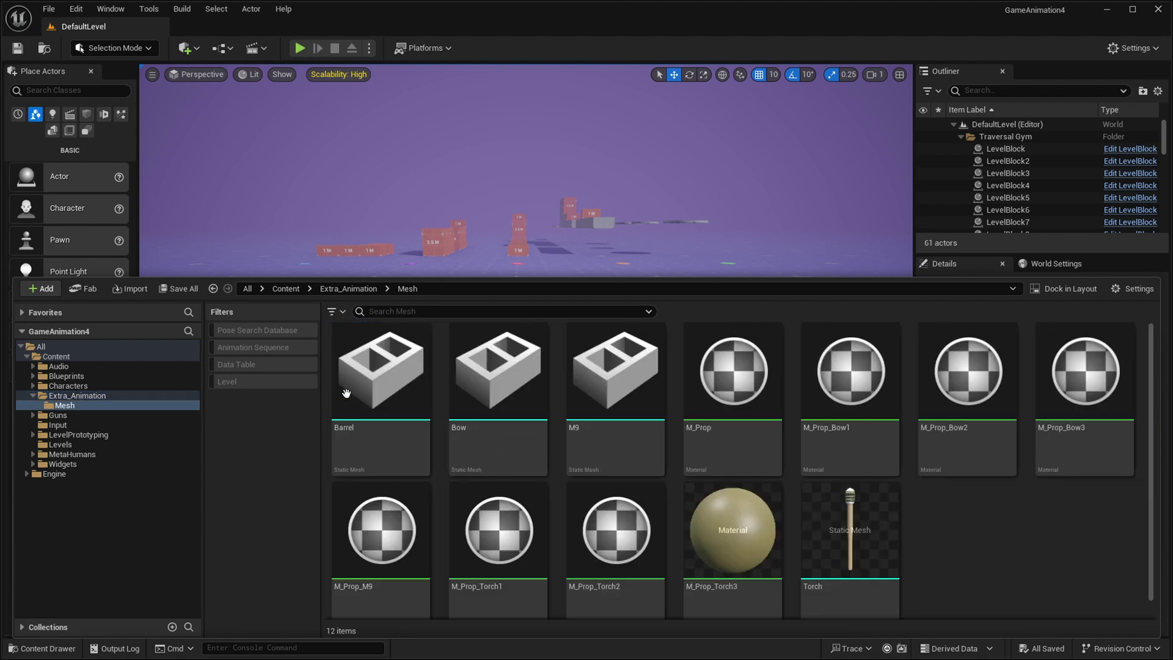
pyautogui.scroll(-1, 958, 450)
pyautogui.scroll(1, 997, 485)
pyautogui.hotkey('alt', 'Left')
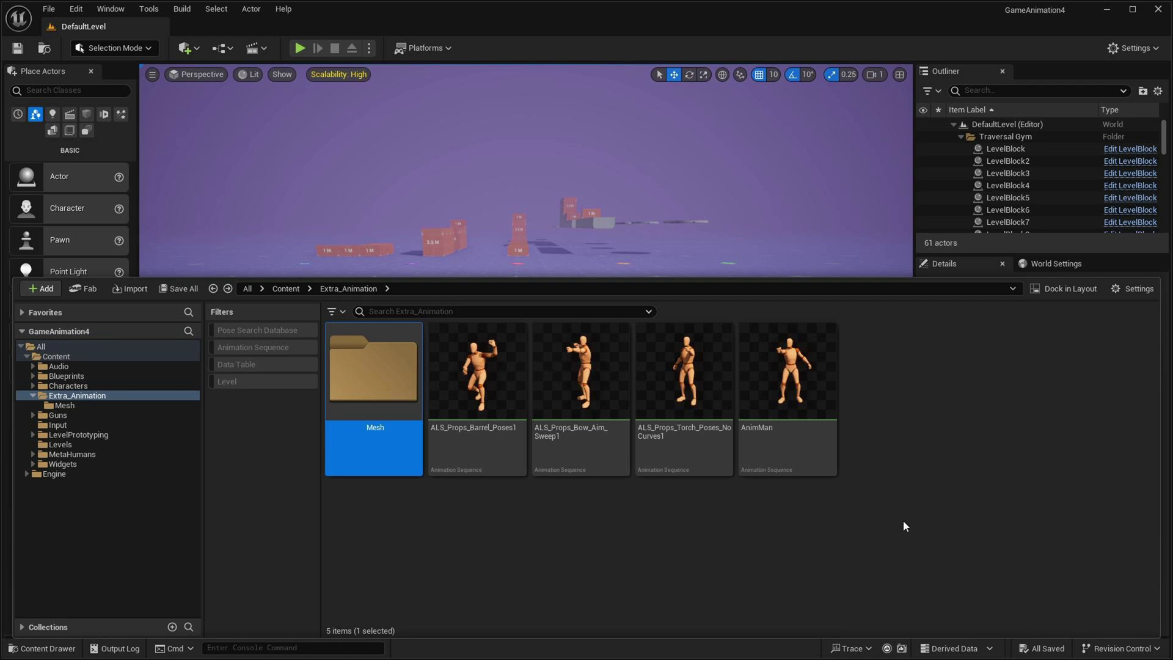
pyautogui.hotkey('alt', 'Left')
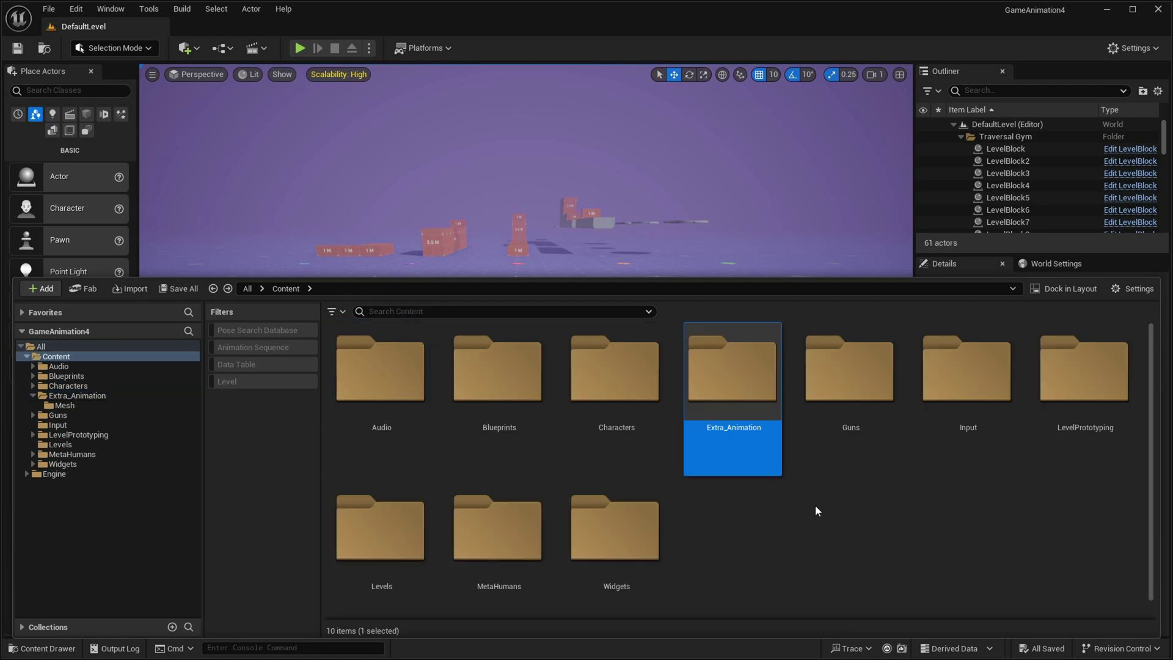
# Create a Blueprint enumeration named E_OverlayState in the Content folder and open it for editing.
pyautogui.click(762, 509)
pyautogui.rightClick(753, 510)
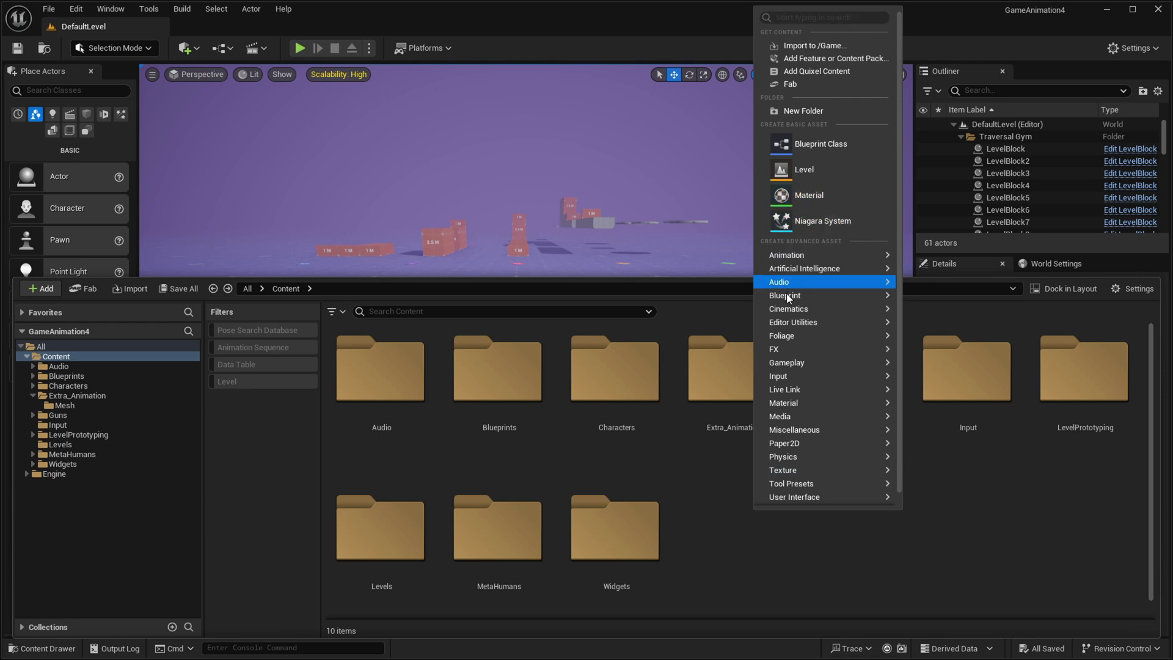
pyautogui.moveTo(786, 296)
pyautogui.click(942, 414)
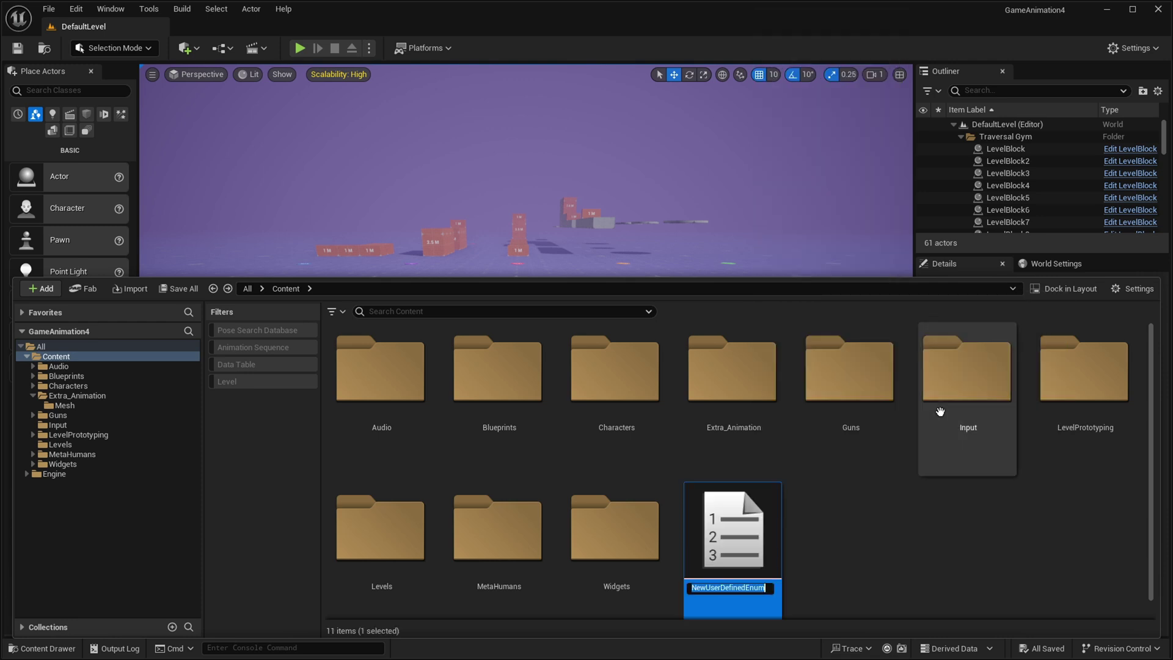
pyautogui.press('BackSpace')
pyautogui.write('E_OverlayState')
pyautogui.press('Return')
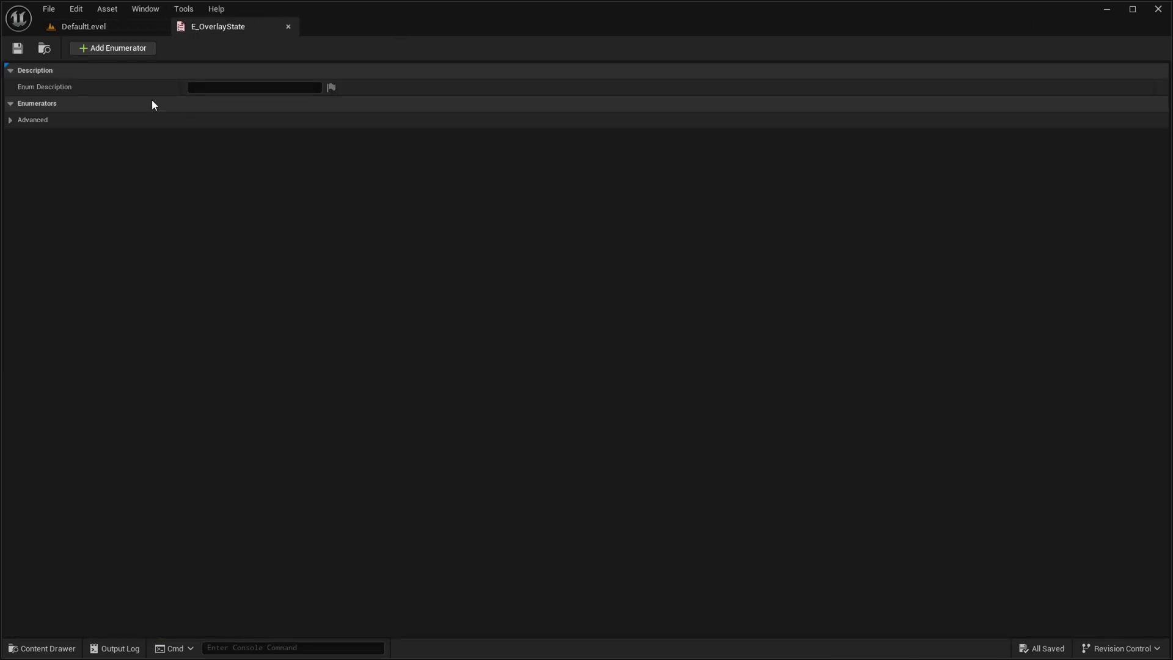
# Add four enumerators to E_OverlayState and name the first one UnArmed.
pyautogui.click(137, 48)
pyautogui.click(136, 48)
pyautogui.click(137, 48)
pyautogui.click(137, 48)
pyautogui.click(187, 121)
pyautogui.press('BackSpace')
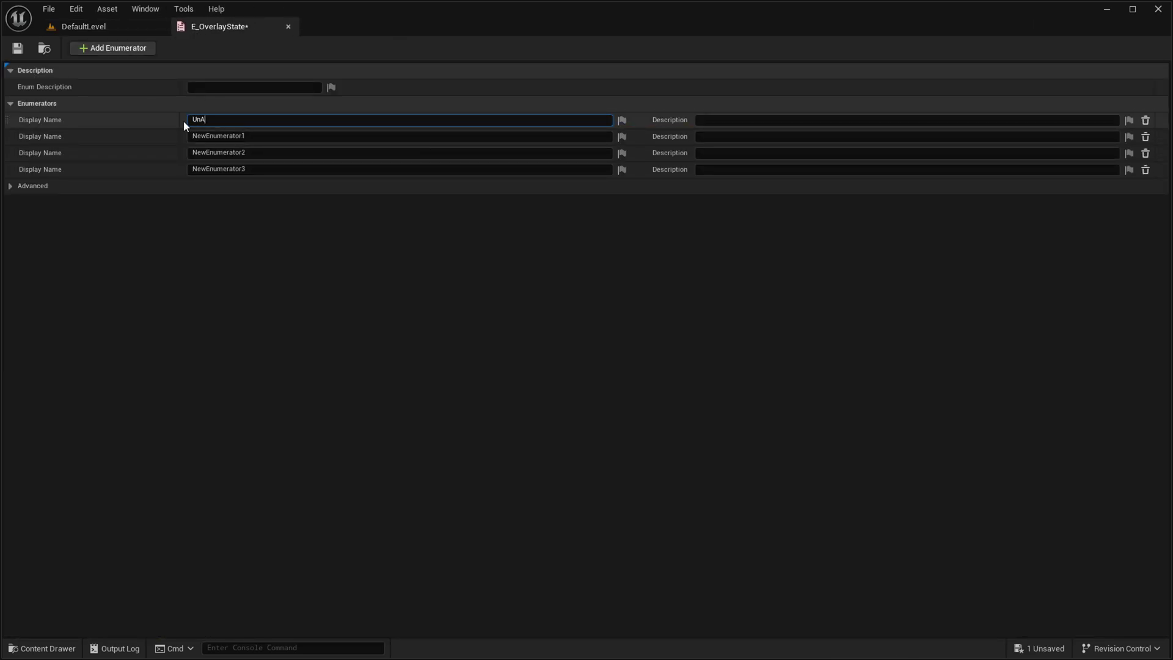
pyautogui.write('UnArmed')
pyautogui.press('Return')
# Name the second, third and fourth enumerators Pistol, Bow and Barrle.
pyautogui.click(250, 136)
pyautogui.press('BackSpace')
pyautogui.write('Pistol')
pyautogui.press('Return')
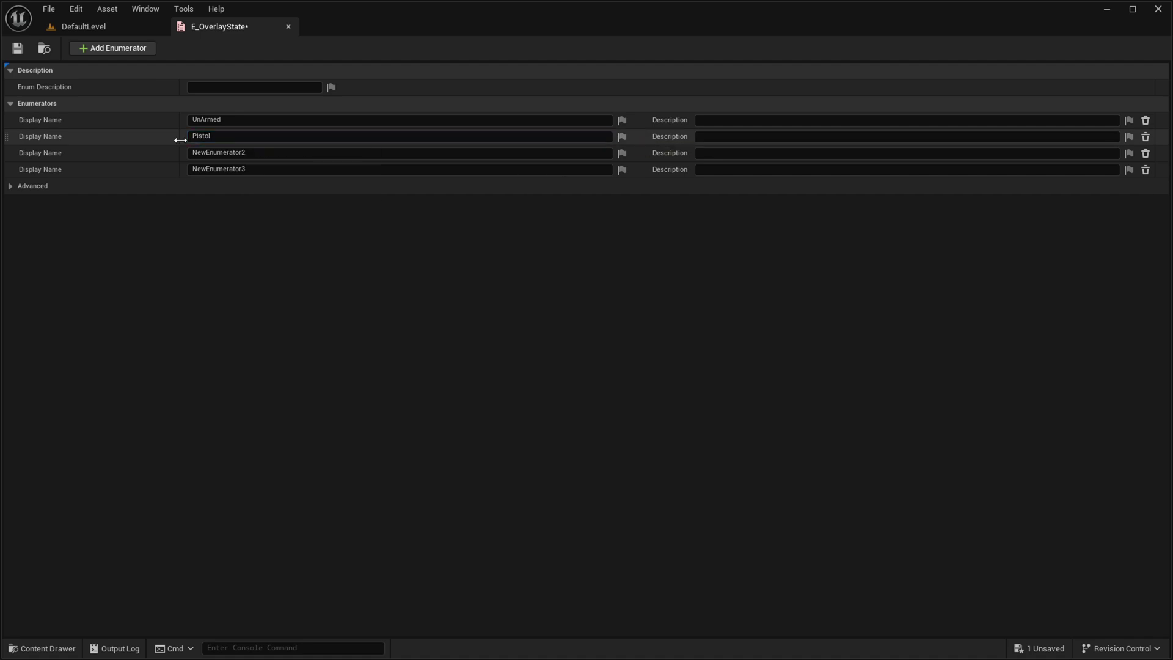
pyautogui.click(245, 152)
pyautogui.write('Bow')
pyautogui.press('Return')
pyautogui.click(260, 169)
pyautogui.press('BackSpace')
pyautogui.write('Barrle')
pyautogui.press('Return')
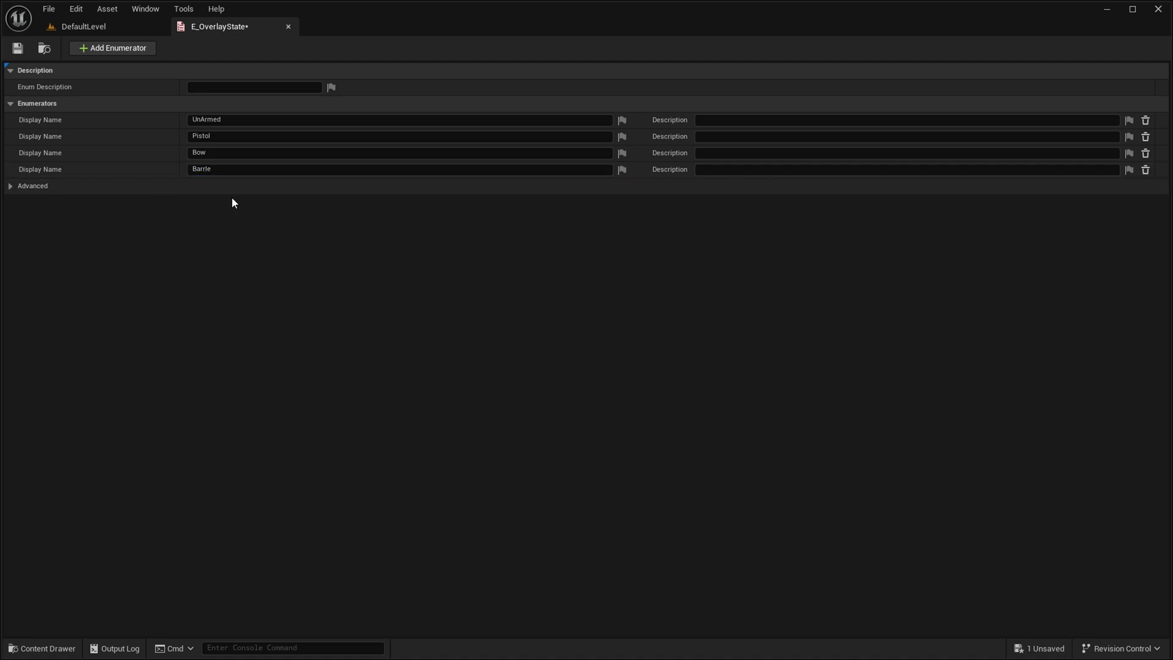
# Add a fifth enumerator named Torch and save the enumeration.
pyautogui.click(114, 48)
pyautogui.click(157, 184)
pyautogui.press('BackSpace')
pyautogui.write('Torch')
pyautogui.press('Return')
pyautogui.hotkey('ctrl', 's')
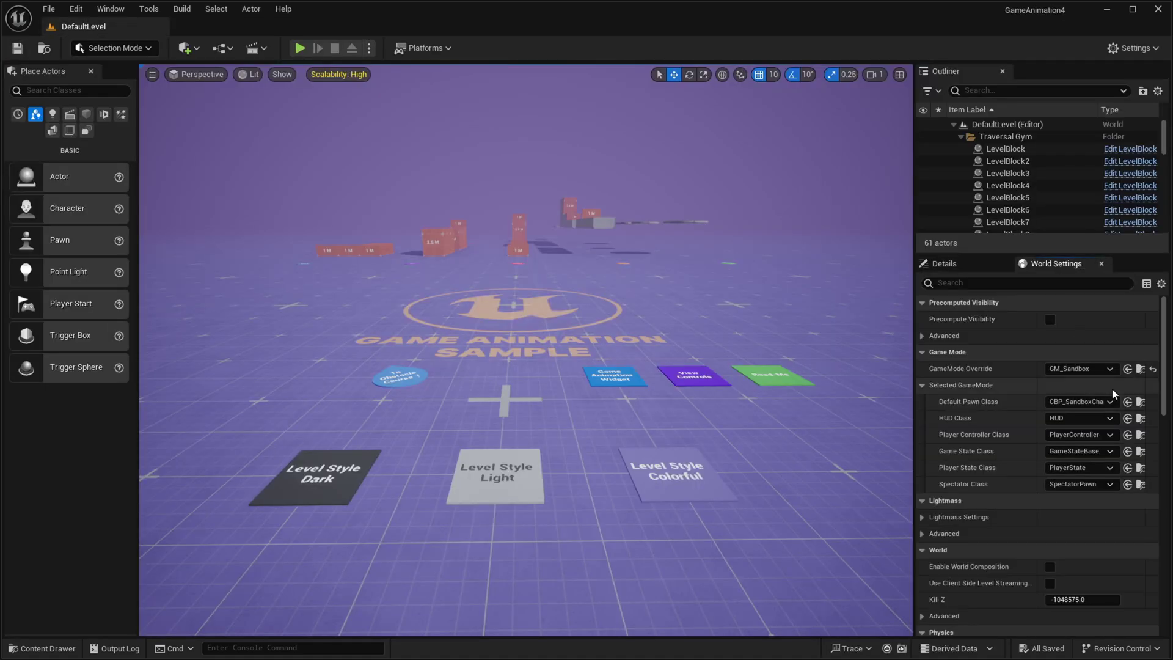
# Open the level's default pawn blueprint, CBP_SandboxCharacter, and add a variable named E_Overlay.
pyautogui.click(1139, 401)
pyautogui.doubleClick(875, 400)
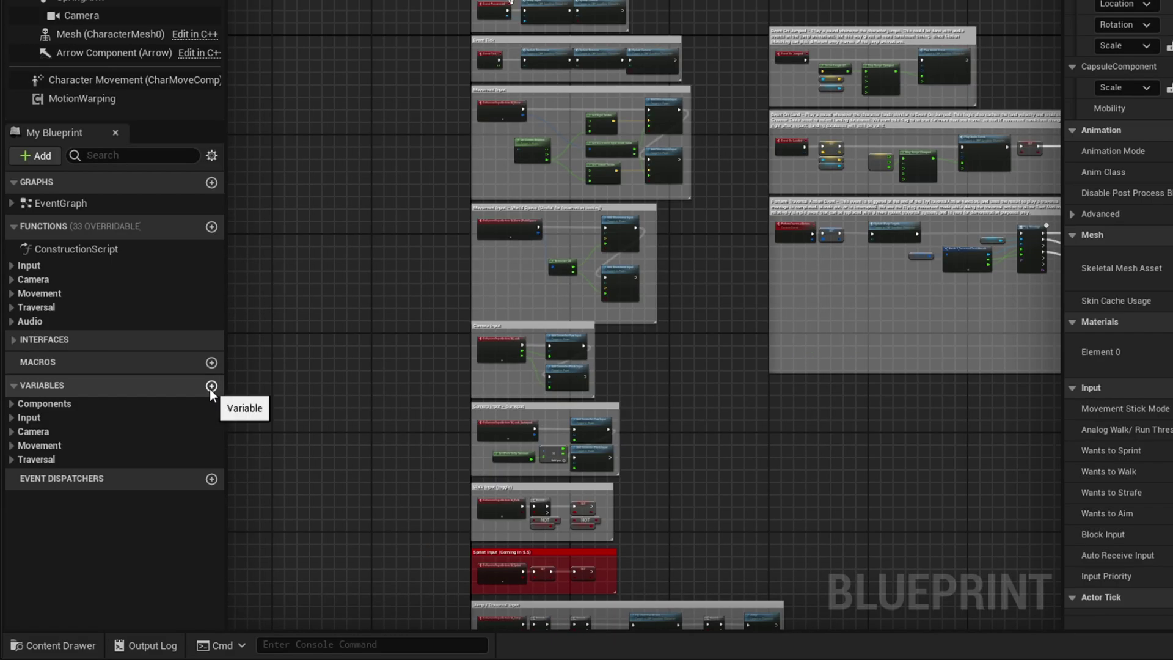
pyautogui.click(167, 444)
pyautogui.write('E_Overlay')
pyautogui.press('Return')
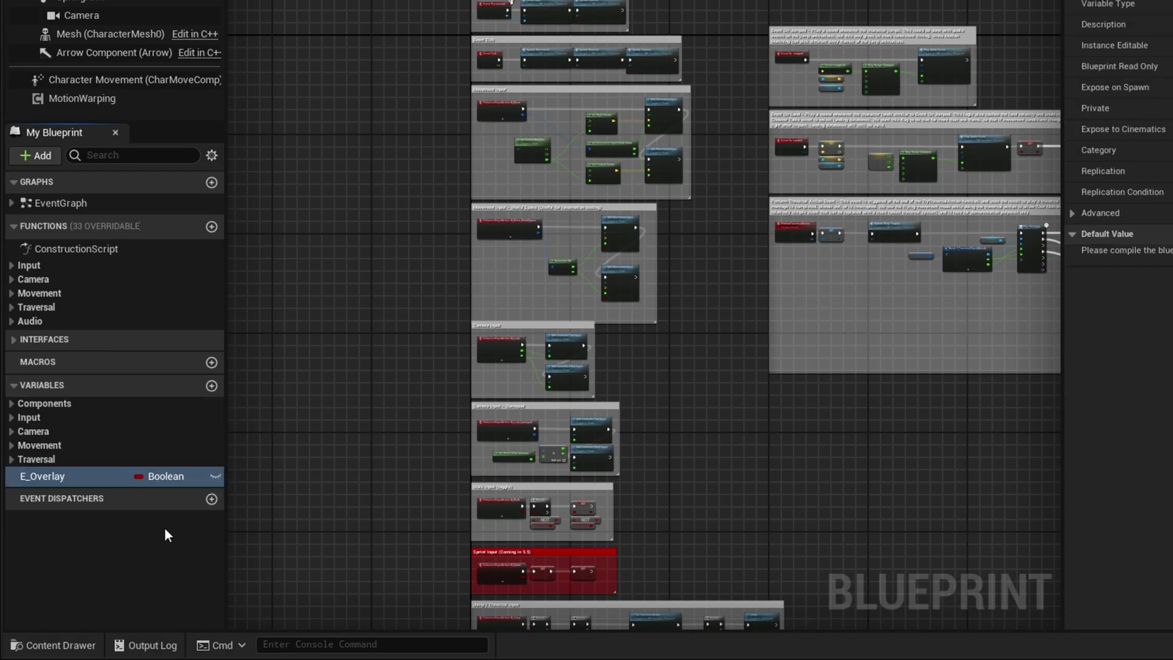
# Set the E_Overlay variable's type to the E_OverlayState enum, compile and save the blueprint, and check the default value options.
pyautogui.click(162, 476)
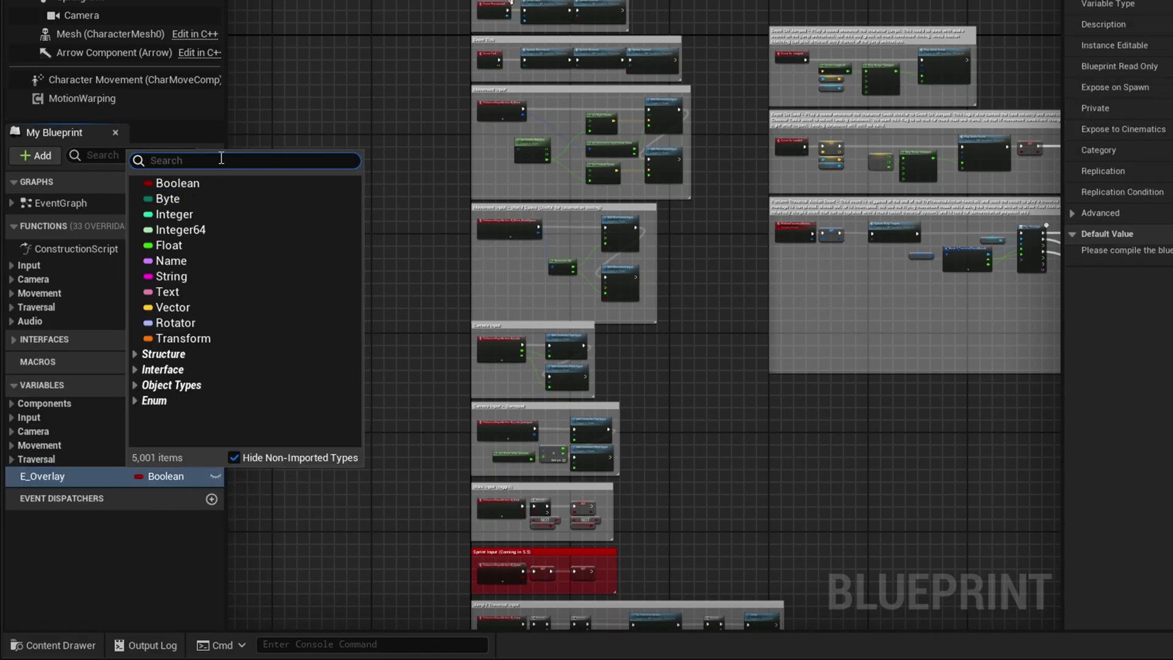
pyautogui.write('E_Overlay')
pyautogui.click(255, 200)
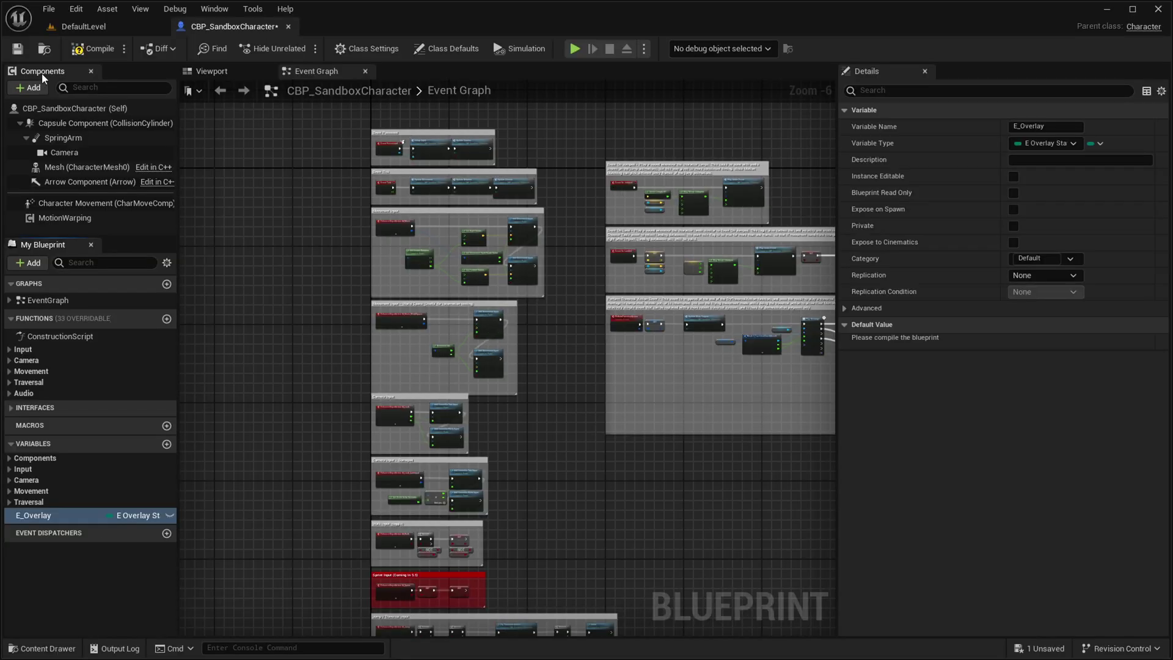
pyautogui.click(93, 49)
pyautogui.click(19, 49)
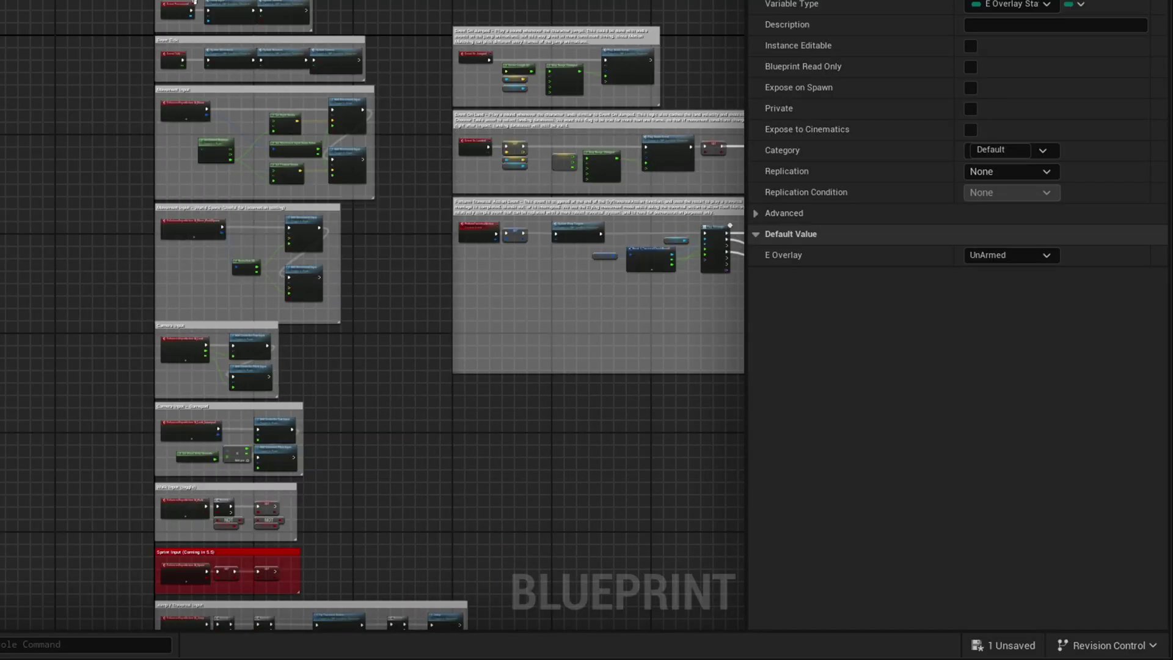
pyautogui.click(1021, 340)
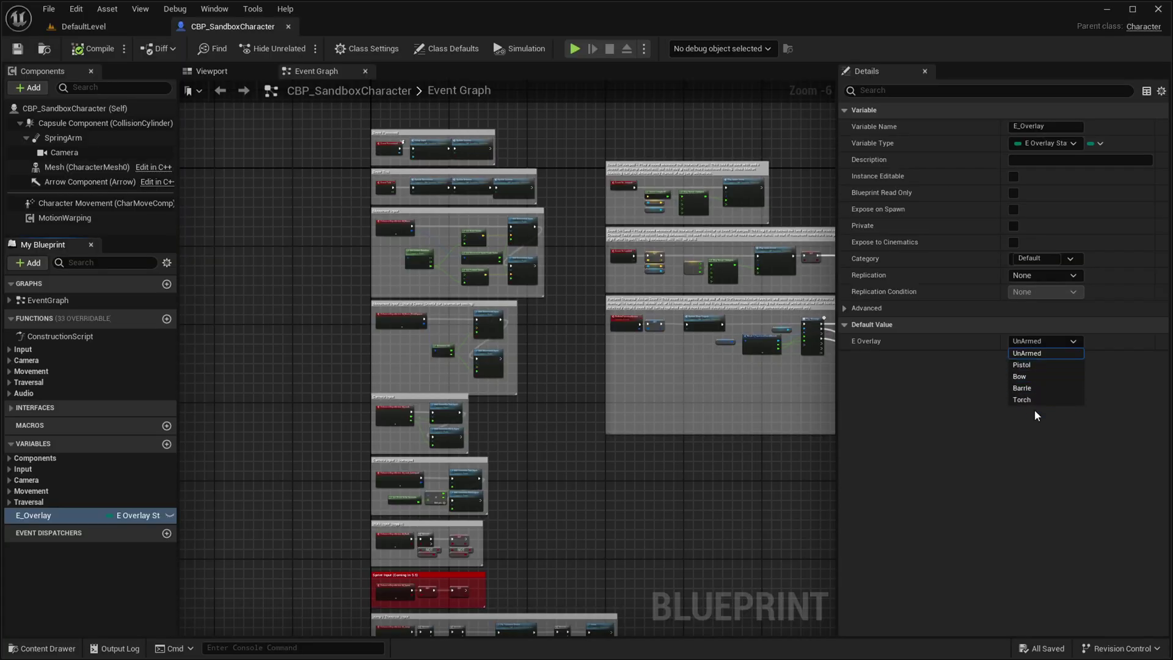
# Open the ABP_SandboxCharacter animation blueprint assigned to the character's mesh and show its Event Graph.
pyautogui.click(211, 71)
pyautogui.click(211, 71)
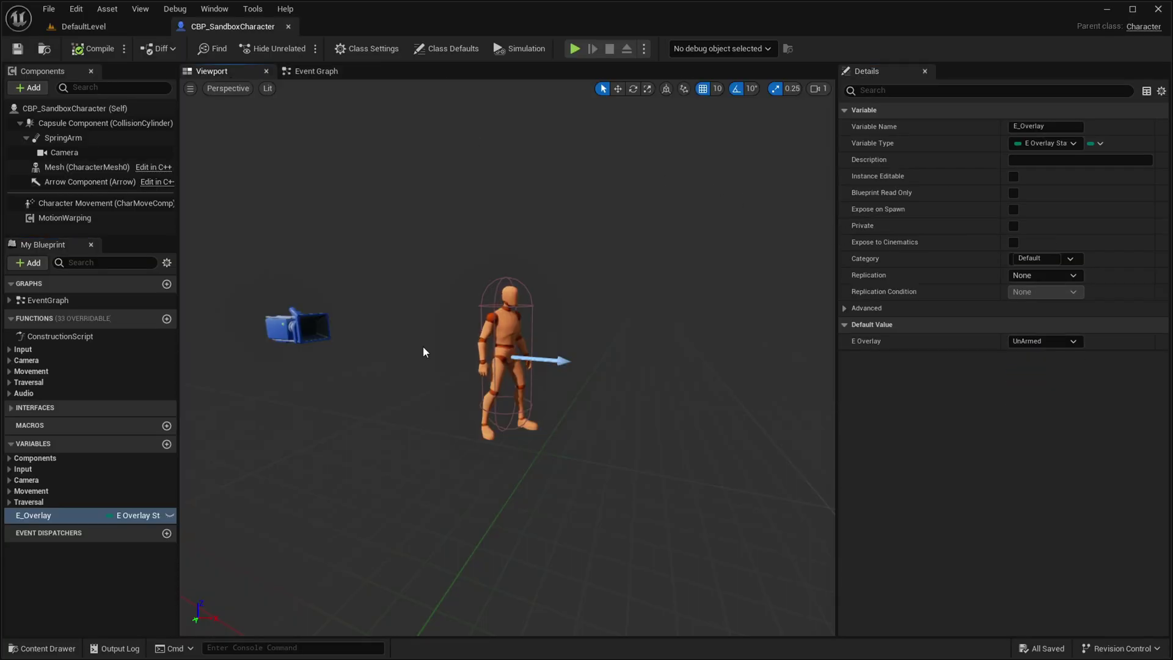
pyautogui.click(498, 319)
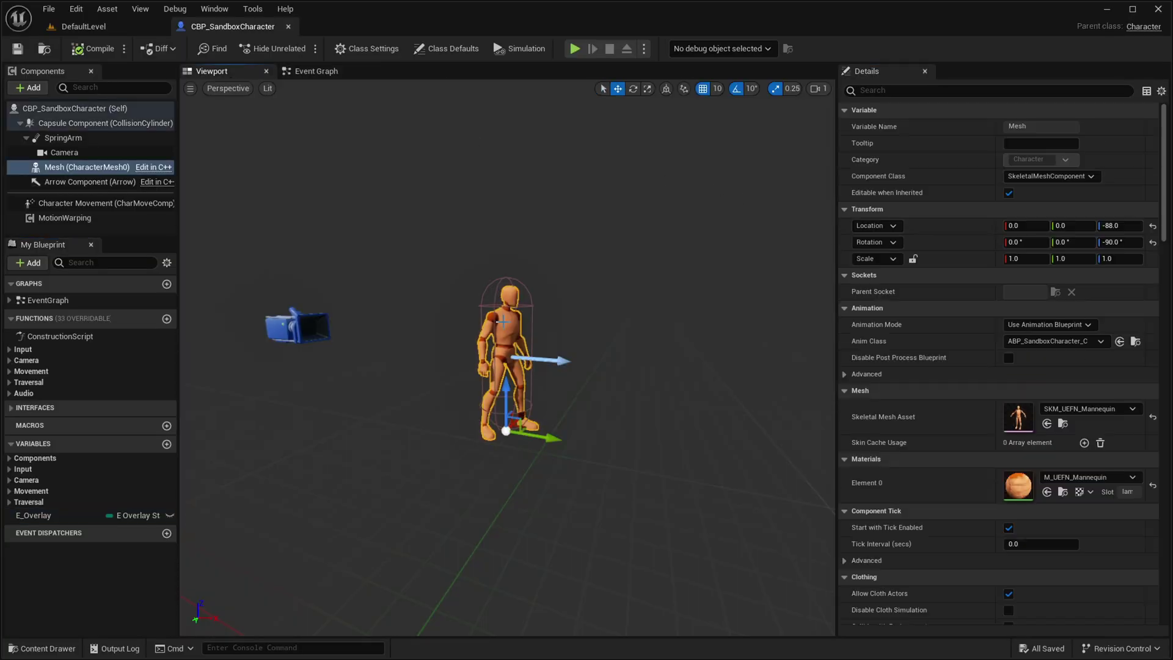
pyautogui.click(1135, 340)
pyautogui.doubleClick(788, 492)
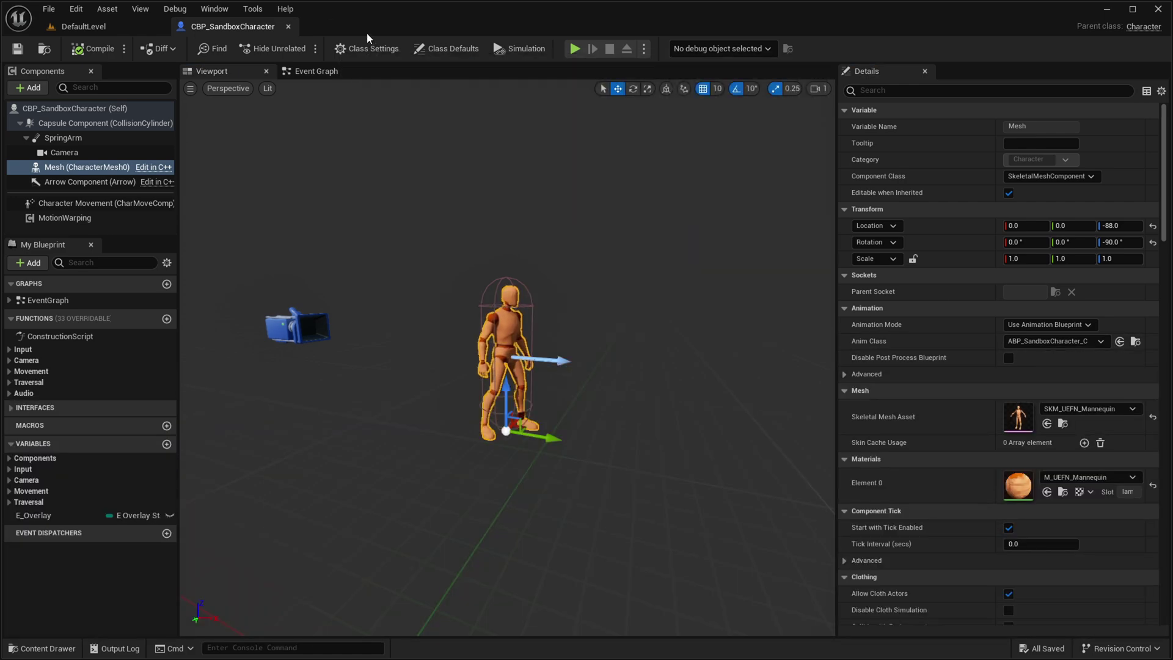
pyautogui.click(281, 73)
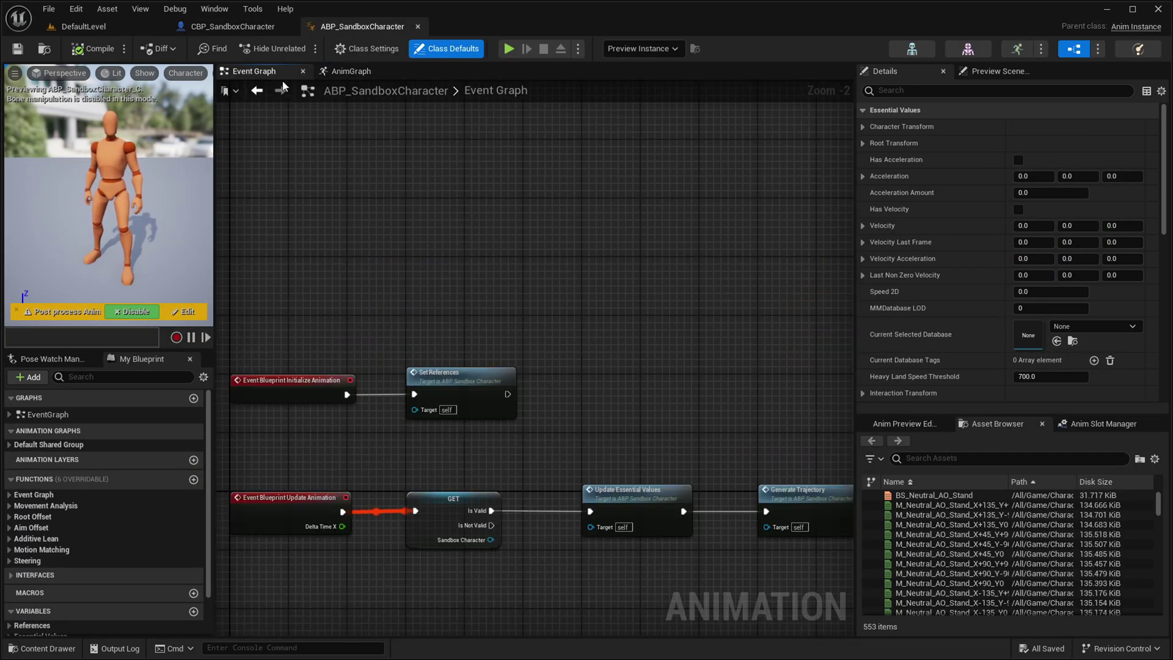
# Add a Sandbox Character reference below the Update States node and get its E Overlay variable.
pyautogui.moveTo(470, 222); pyautogui.dragTo(478, 152, button='right')
pyautogui.scroll(-3, 587, 265)
pyautogui.moveTo(669, 282); pyautogui.dragTo(526, 246, button='right')
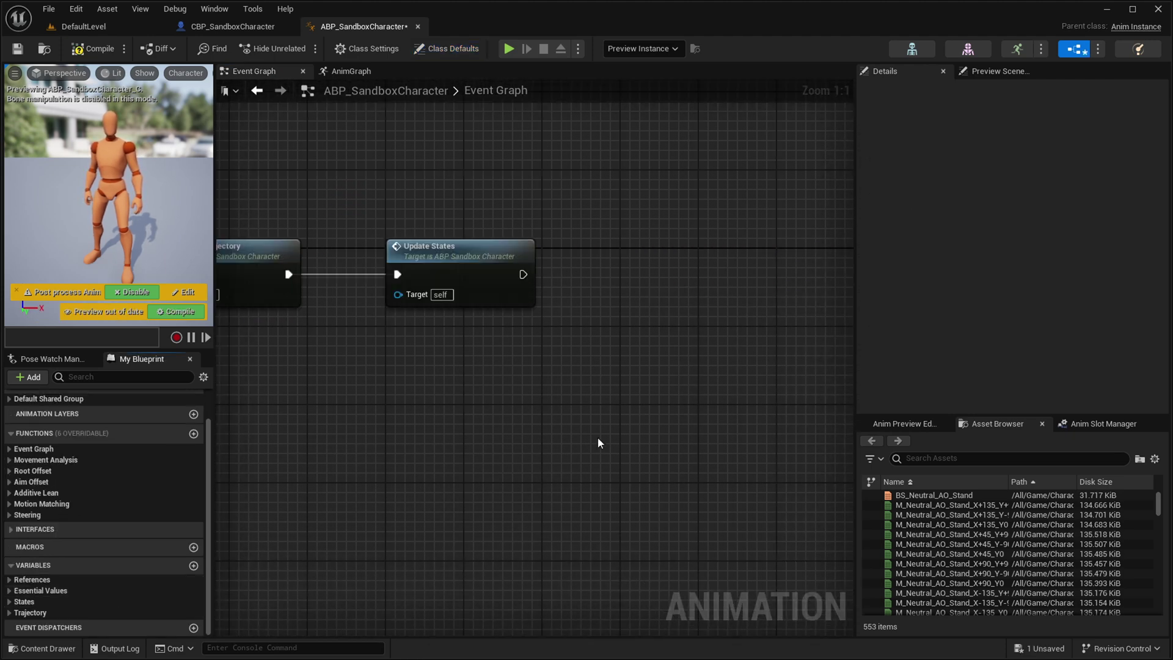
pyautogui.moveTo(458, 367); pyautogui.dragTo(530, 391, button='right')
pyautogui.rightClick(530, 390)
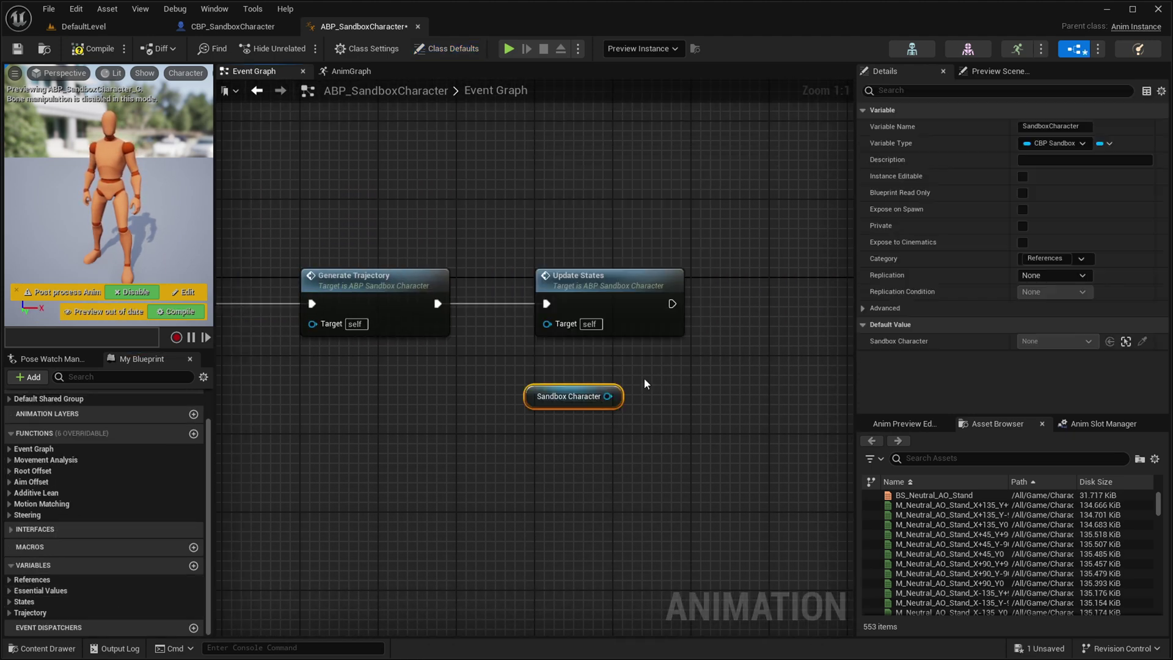
pyautogui.moveTo(644, 385); pyautogui.dragTo(458, 391, button='right')
pyautogui.moveTo(456, 391); pyautogui.dragTo(518, 398)
pyautogui.click(611, 389)
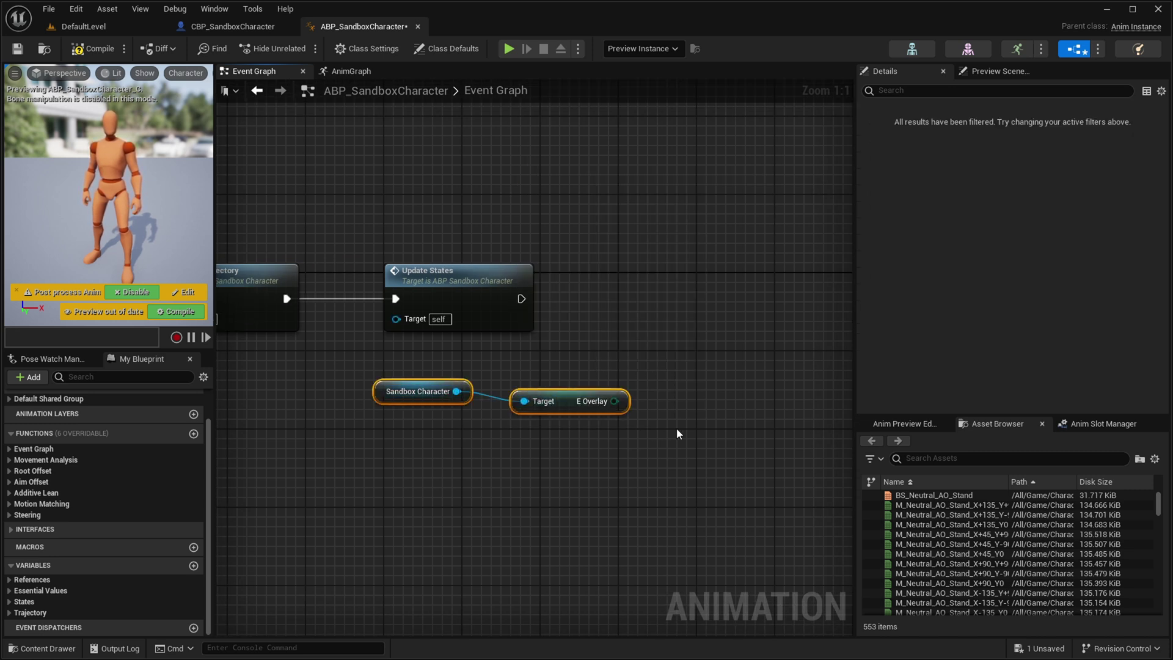
# Promote the E Overlay value to an animation blueprint variable and run its Set node after Update States.
pyautogui.moveTo(614, 401); pyautogui.dragTo(521, 298)
pyautogui.click(687, 358)
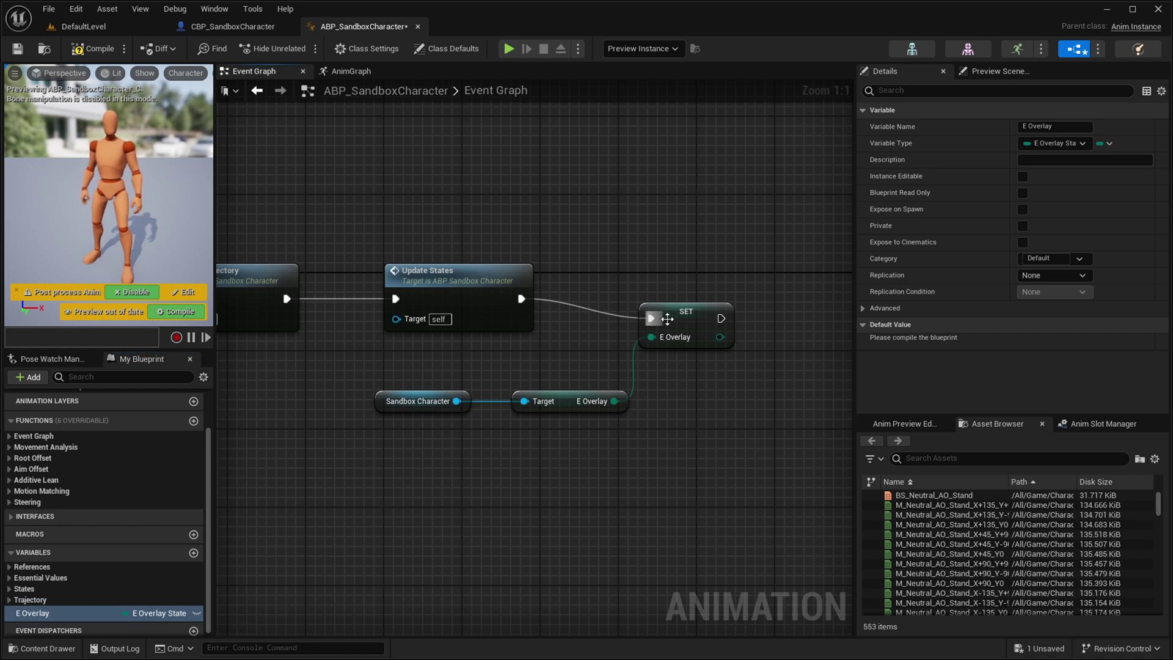
pyautogui.moveTo(689, 325); pyautogui.dragTo(689, 296)
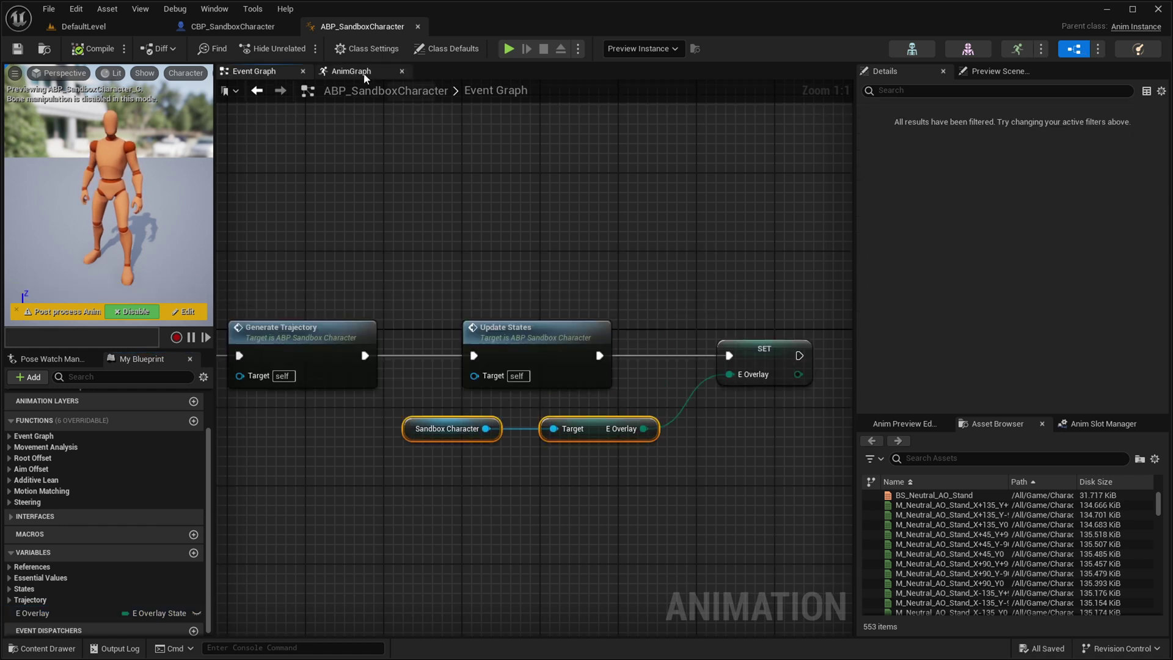
# Create a new animation layer named "Upper body Overlay" in the animation blueprint.
pyautogui.click(360, 71)
pyautogui.moveTo(566, 282); pyautogui.dragTo(474, 206, button='right')
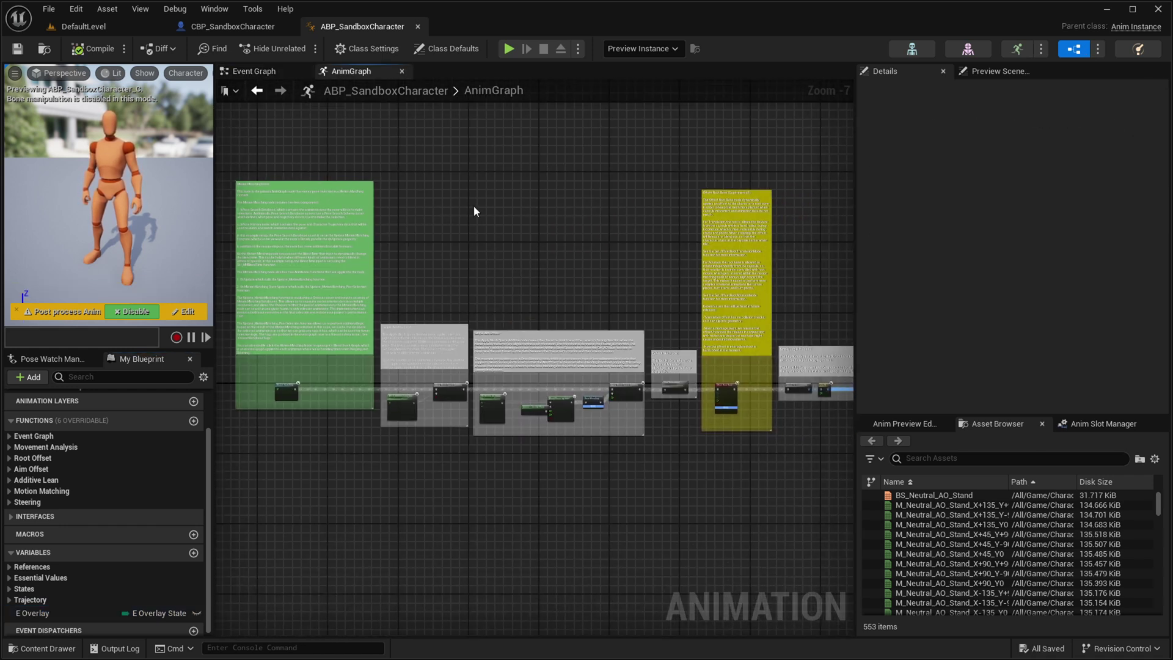
pyautogui.scroll(2, 125, 458)
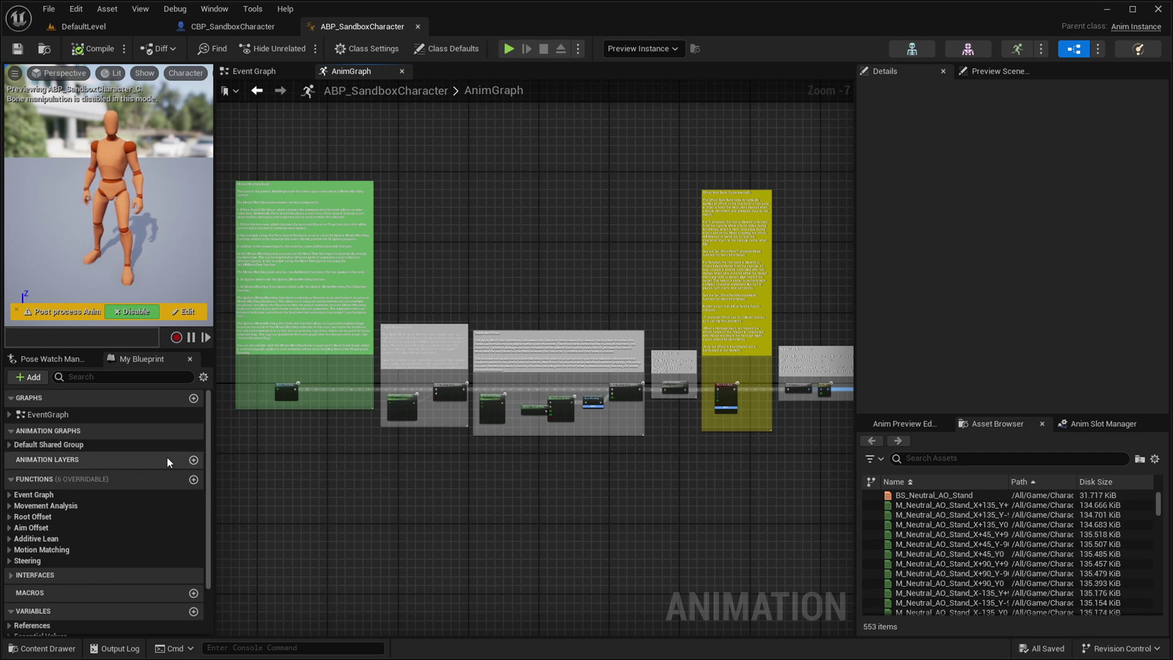
pyautogui.click(193, 460)
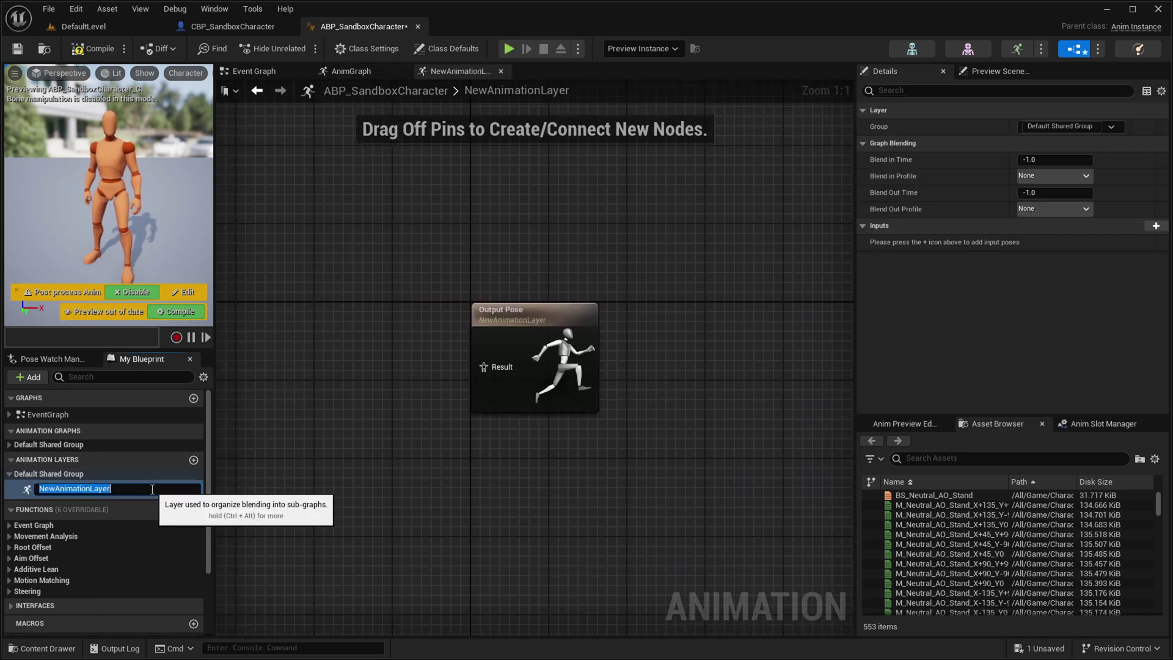
pyautogui.press('BackSpace')
pyautogui.write('Upper body Overlay')
pyautogui.press('Return')
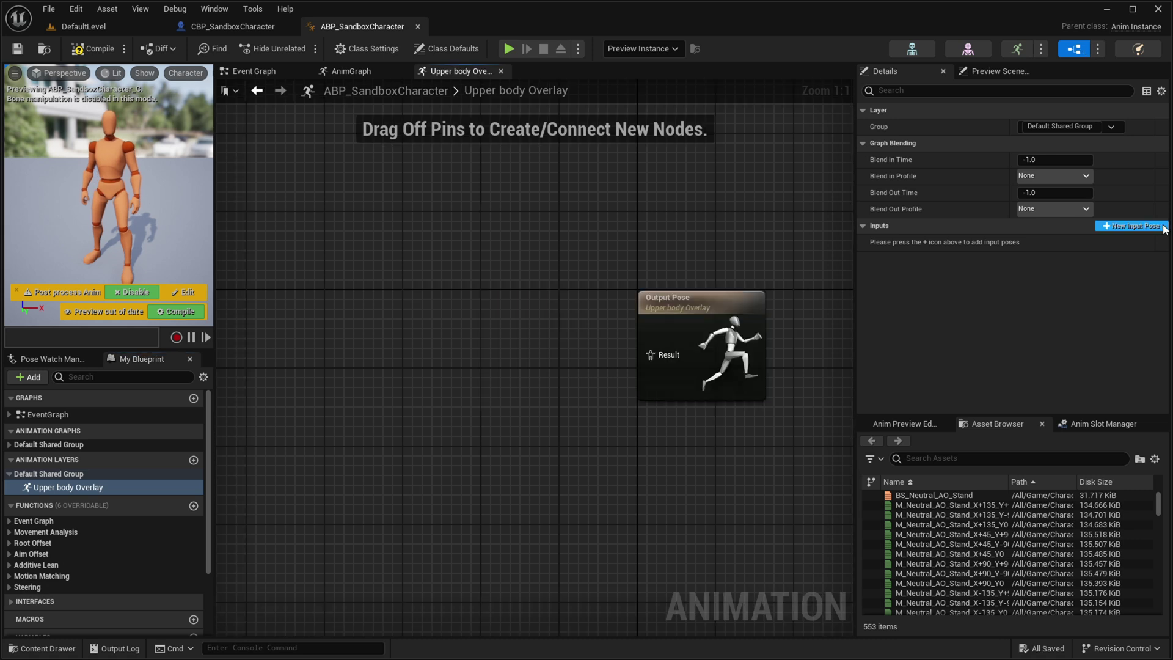
# Add an input pose to the Upper body Overlay layer and save it to a cached pose named Locomotion.
pyautogui.click(1164, 228)
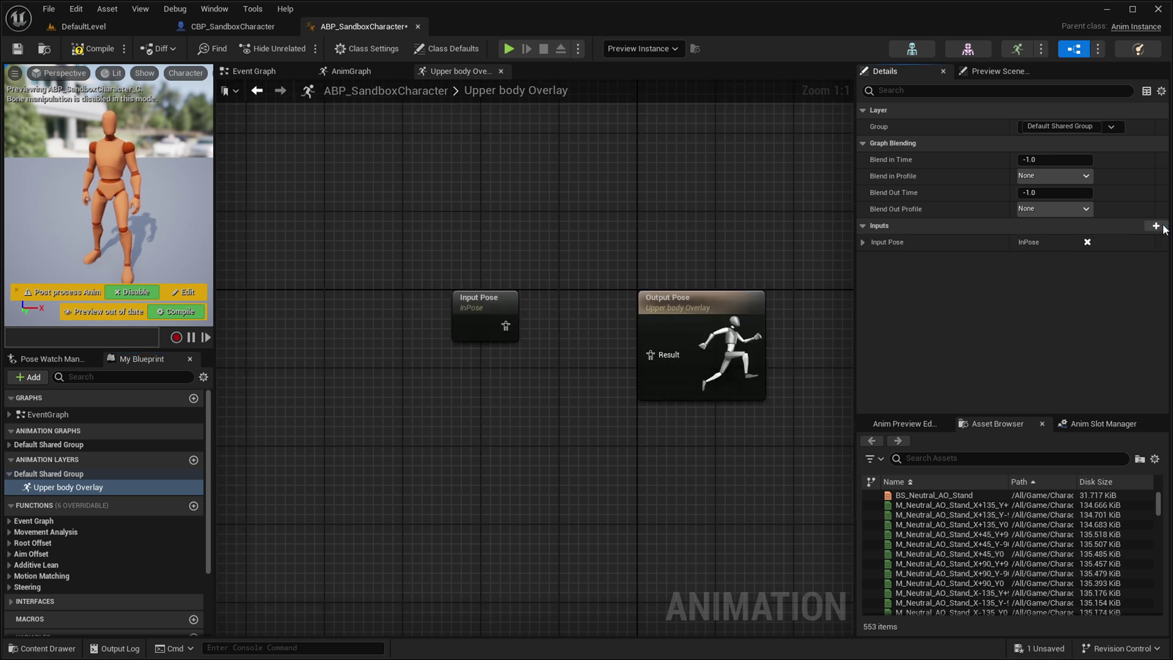
pyautogui.moveTo(542, 261); pyautogui.dragTo(517, 232, button='right')
pyautogui.moveTo(482, 296); pyautogui.dragTo(514, 297)
pyautogui.write('cache')
pyautogui.press('Return')
pyautogui.write('L')
# Align the Input Pose and Locomotion nodes in a straight line and place them above the Output Pose node.
pyautogui.moveTo(436, 231); pyautogui.dragTo(583, 230)
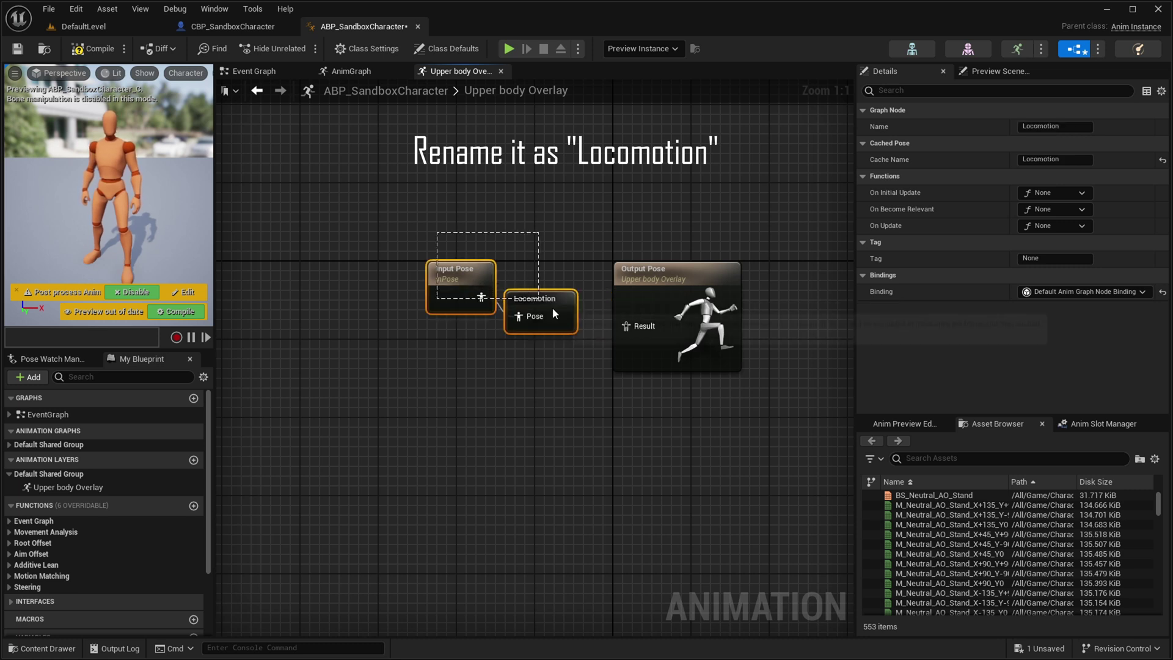
pyautogui.press('q')
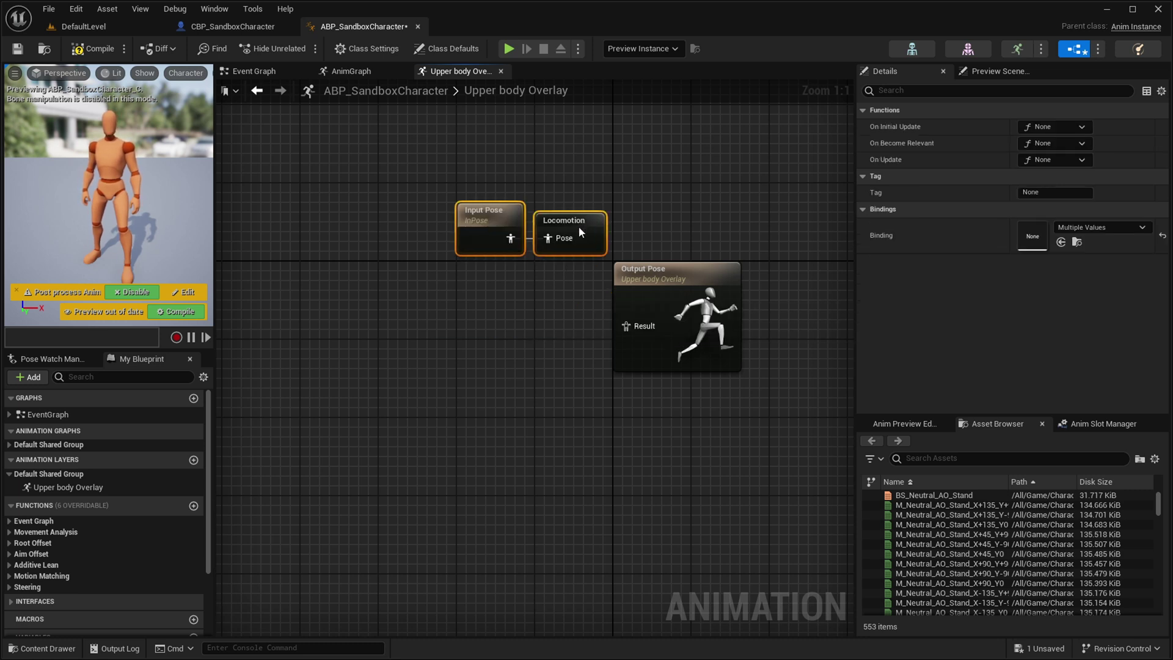
pyautogui.moveTo(583, 230); pyautogui.dragTo(740, 224)
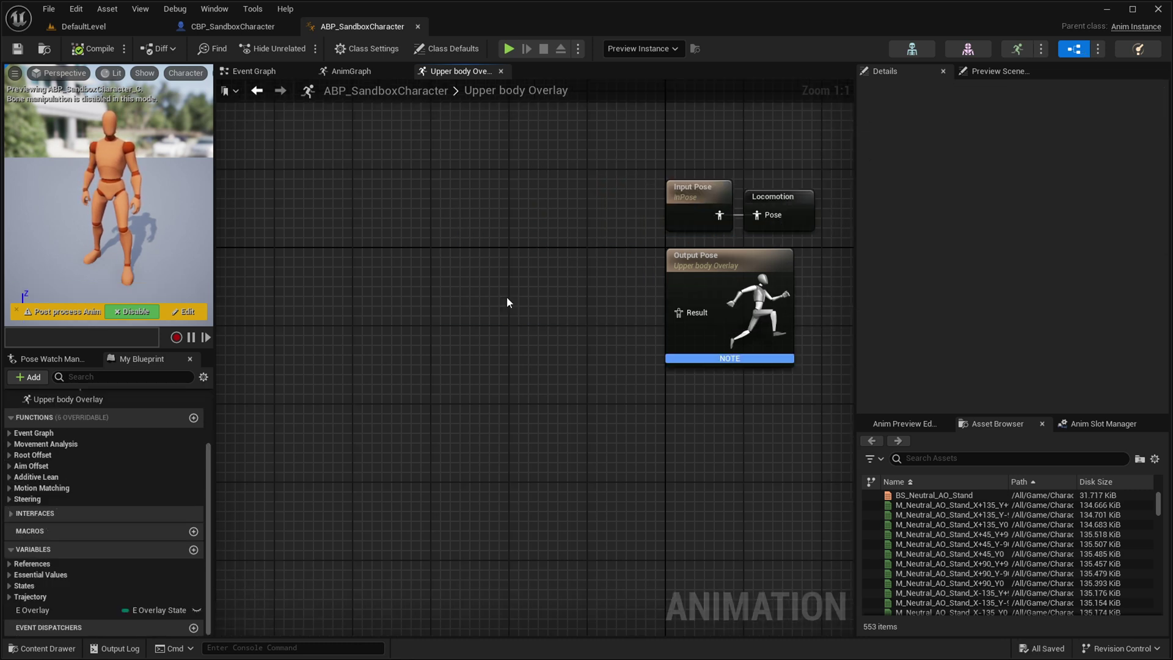
# Add a Blend Poses (E_OverlayState) node driven by the E Overlay variable and connect it to the Output Pose.
pyautogui.rightClick(507, 297)
pyautogui.write('overlay stat')
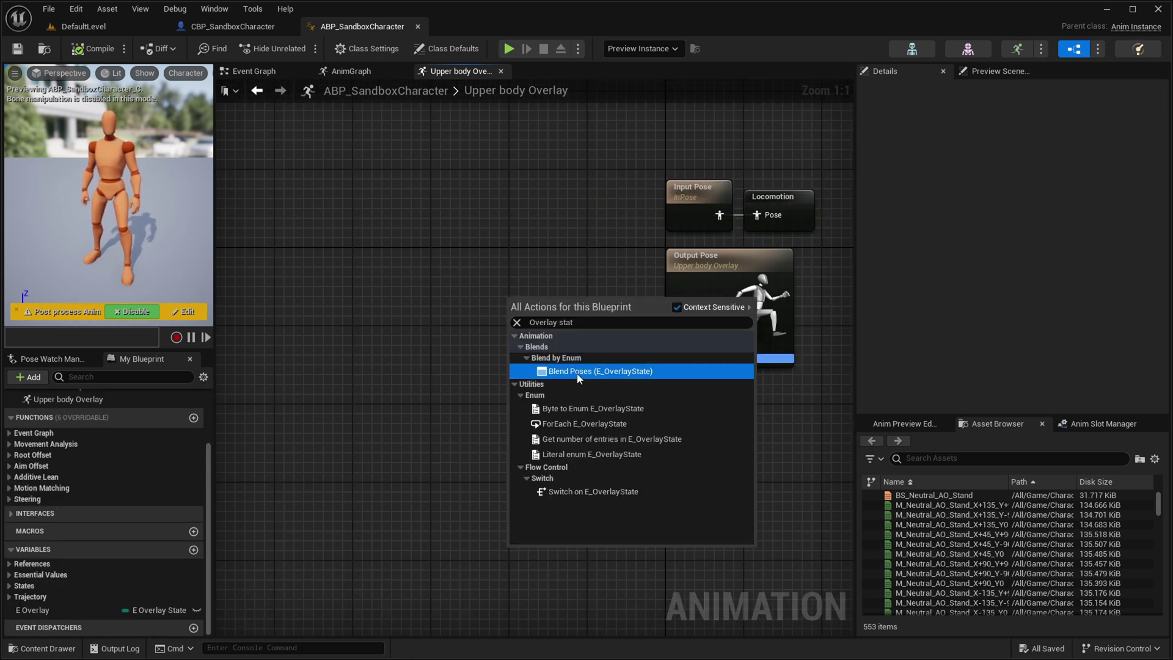
pyautogui.click(576, 374)
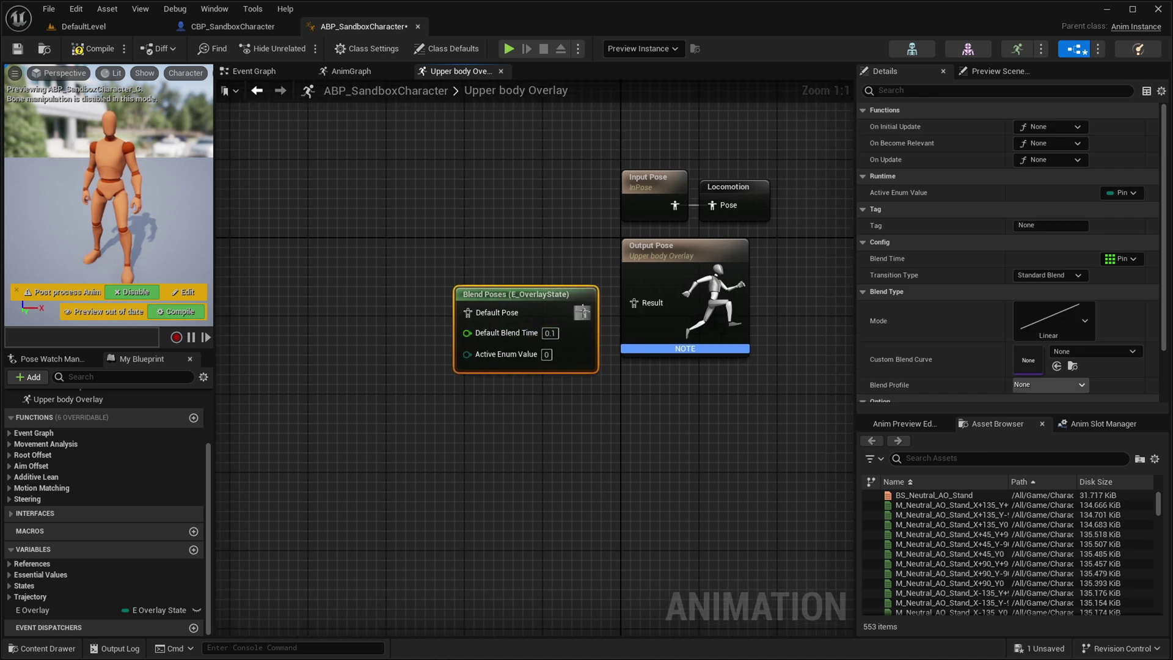
pyautogui.click(1122, 193)
pyautogui.scroll(-10, 1033, 476)
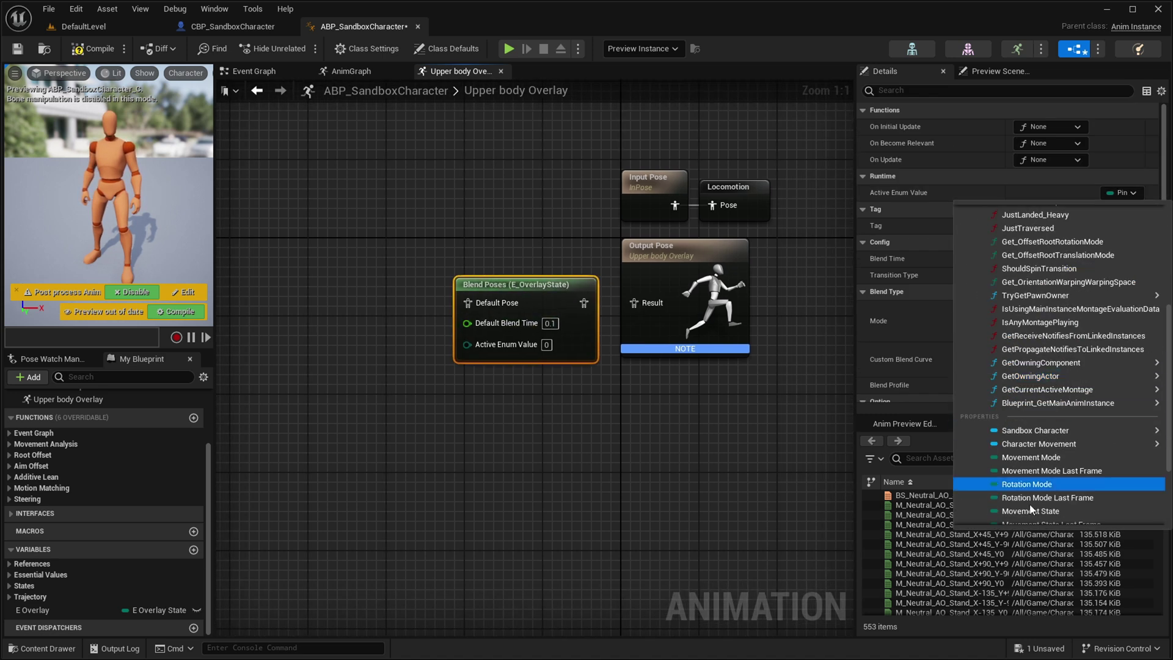
pyautogui.click(1023, 523)
pyautogui.moveTo(564, 303); pyautogui.dragTo(633, 303)
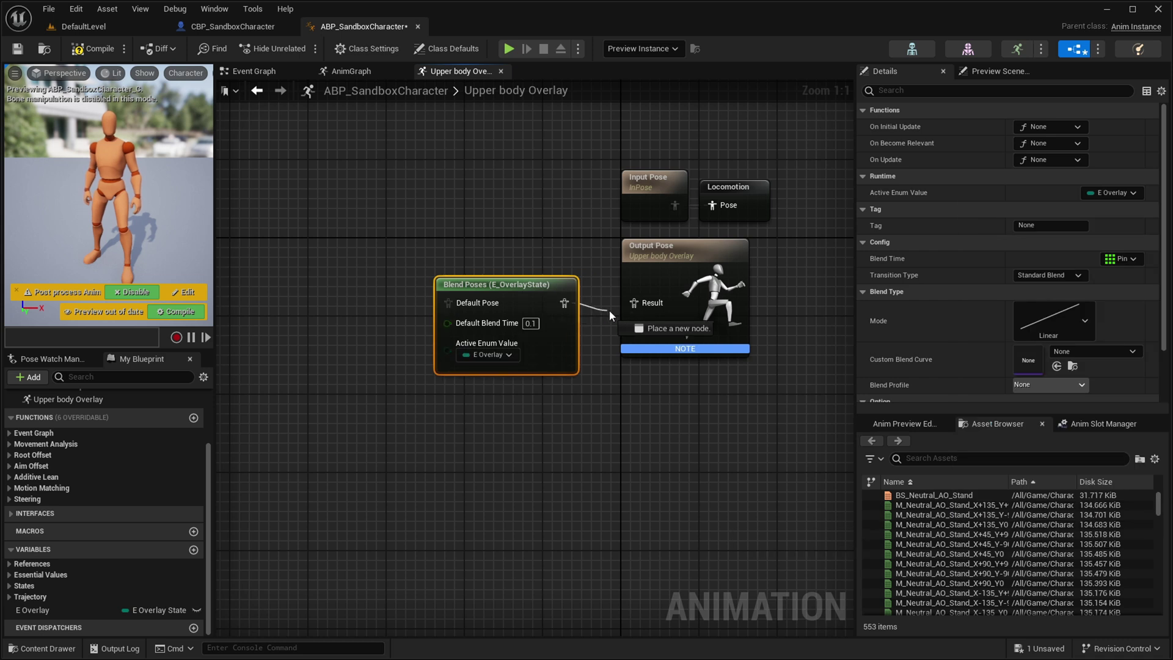
# Add element pins for UnArmed, Pistol, Bow, Barrle and Torch to the Blend Poses (E_OverlayState) node.
pyautogui.moveTo(534, 301); pyautogui.dragTo(584, 291, button='right')
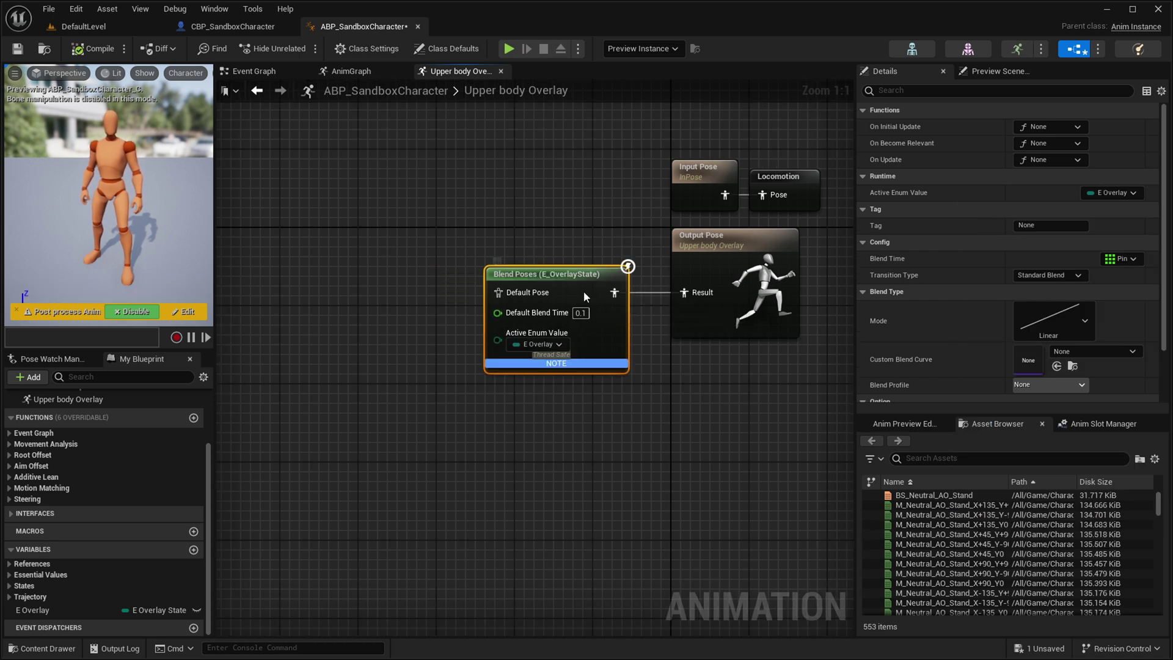
pyautogui.rightClick(584, 291)
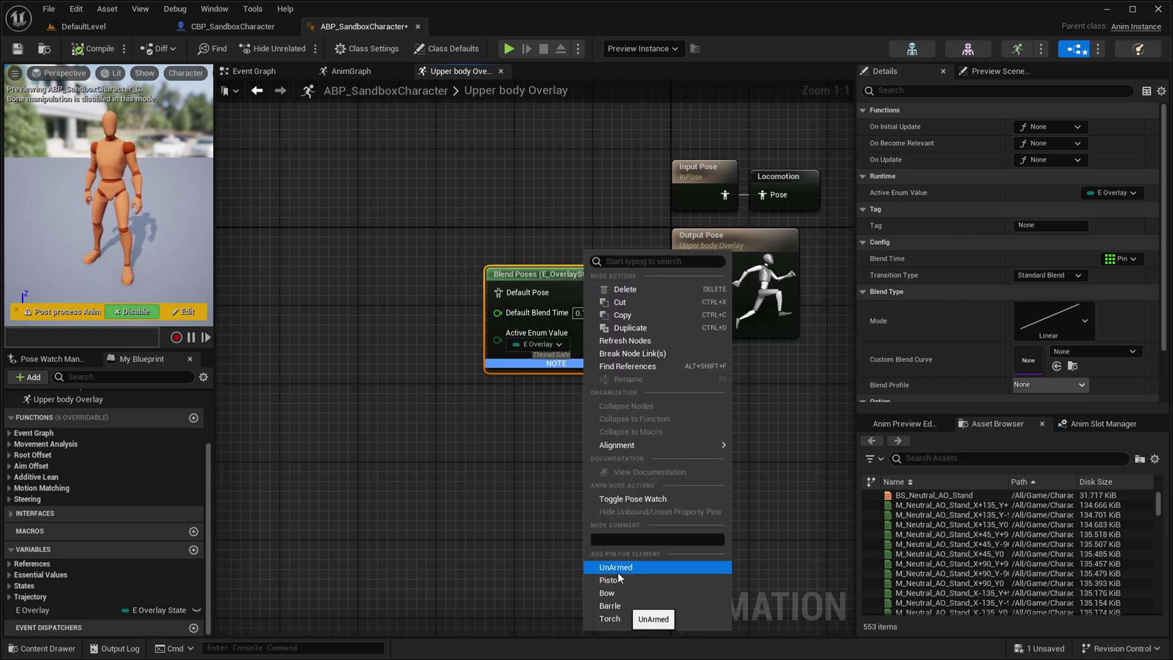
pyautogui.click(636, 566)
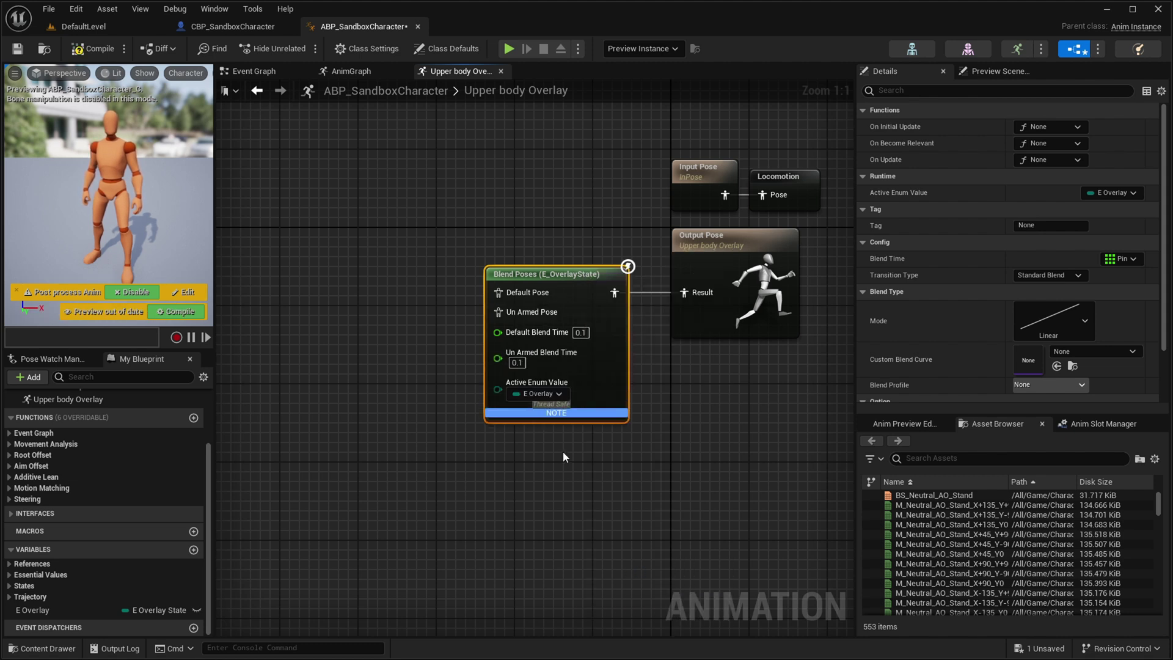
pyautogui.moveTo(563, 450); pyautogui.dragTo(615, 412, button='right')
pyautogui.rightClick(631, 256)
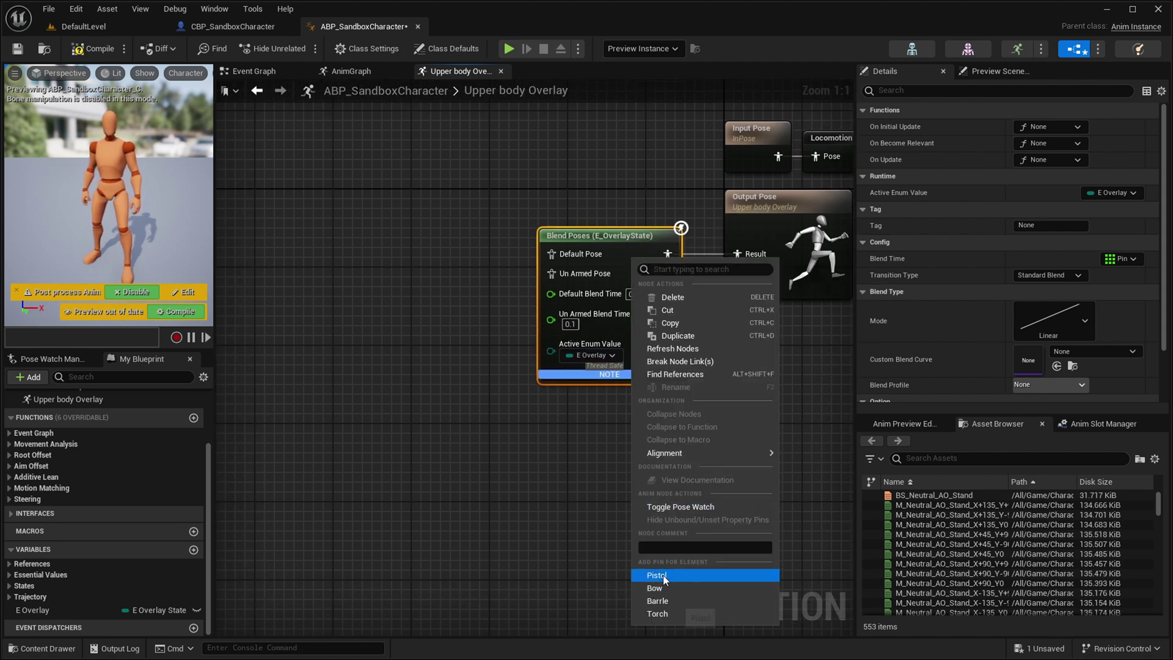
pyautogui.click(662, 574)
pyautogui.rightClick(714, 259)
pyautogui.click(742, 575)
pyautogui.rightClick(711, 178)
pyautogui.click(736, 495)
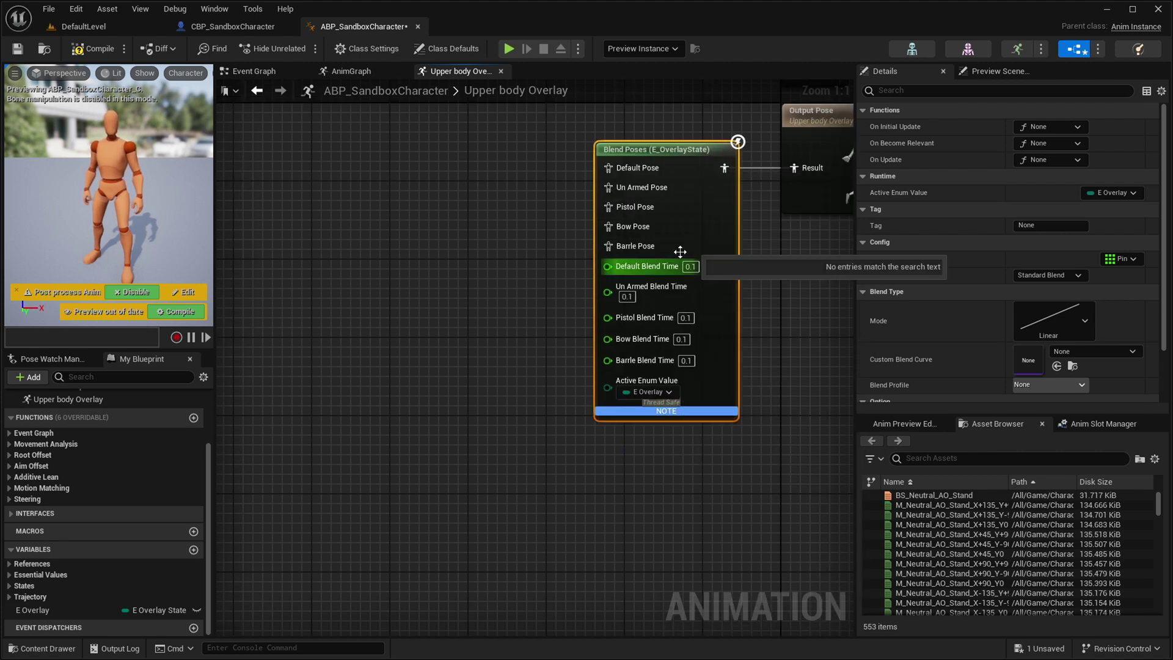
pyautogui.rightClick(703, 214)
pyautogui.click(730, 531)
# Feed the Default Pose and Un Armed Pose inputs with separate cached Locomotion pose nodes.
pyautogui.moveTo(617, 163); pyautogui.dragTo(544, 317, button='right')
pyautogui.moveTo(537, 317); pyautogui.dragTo(390, 336)
pyautogui.write('loc')
pyautogui.press('Return')
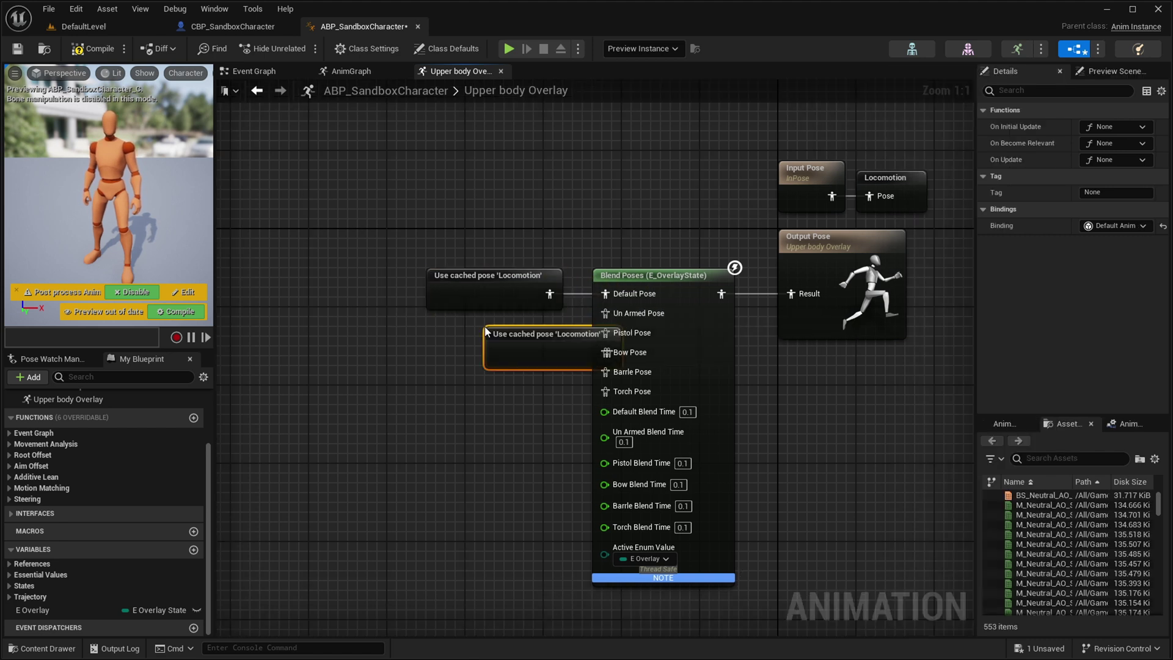
pyautogui.moveTo(525, 346); pyautogui.dragTo(456, 345)
pyautogui.moveTo(539, 353); pyautogui.dragTo(605, 313)
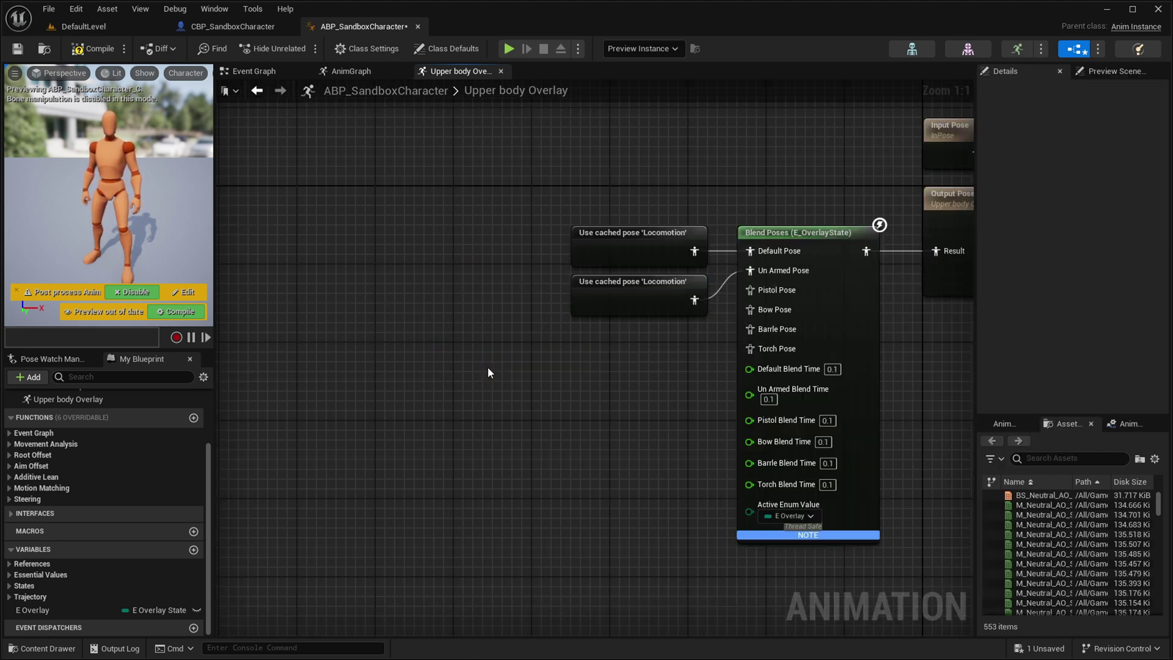
# Add a Layered blend per bone node and connect its output to the Pistol Pose input.
pyautogui.rightClick(488, 368)
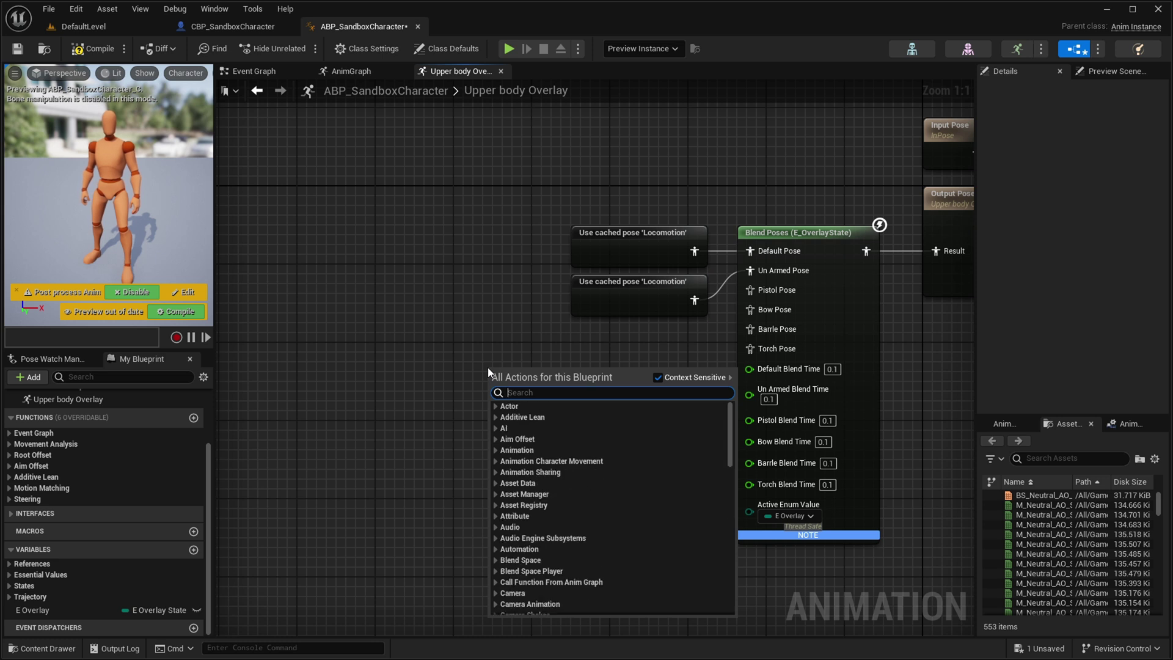
pyautogui.write('layered')
pyautogui.press('Return')
pyautogui.moveTo(602, 388); pyautogui.dragTo(750, 289)
pyautogui.click(463, 342)
# Paste another cached Locomotion pose, connect it to the layered blend's Base Pose and align it with the node.
pyautogui.moveTo(342, 381); pyautogui.dragTo(515, 308, button='right')
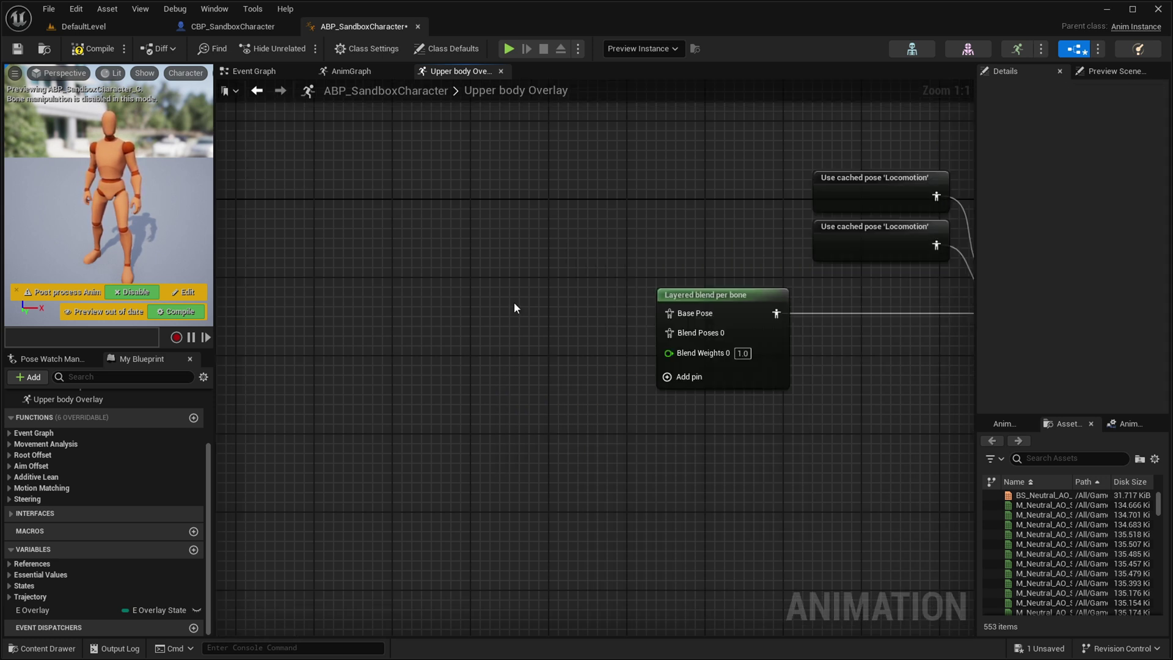
pyautogui.hotkey('ctrl', 'v')
pyautogui.moveTo(637, 323); pyautogui.dragTo(664, 313)
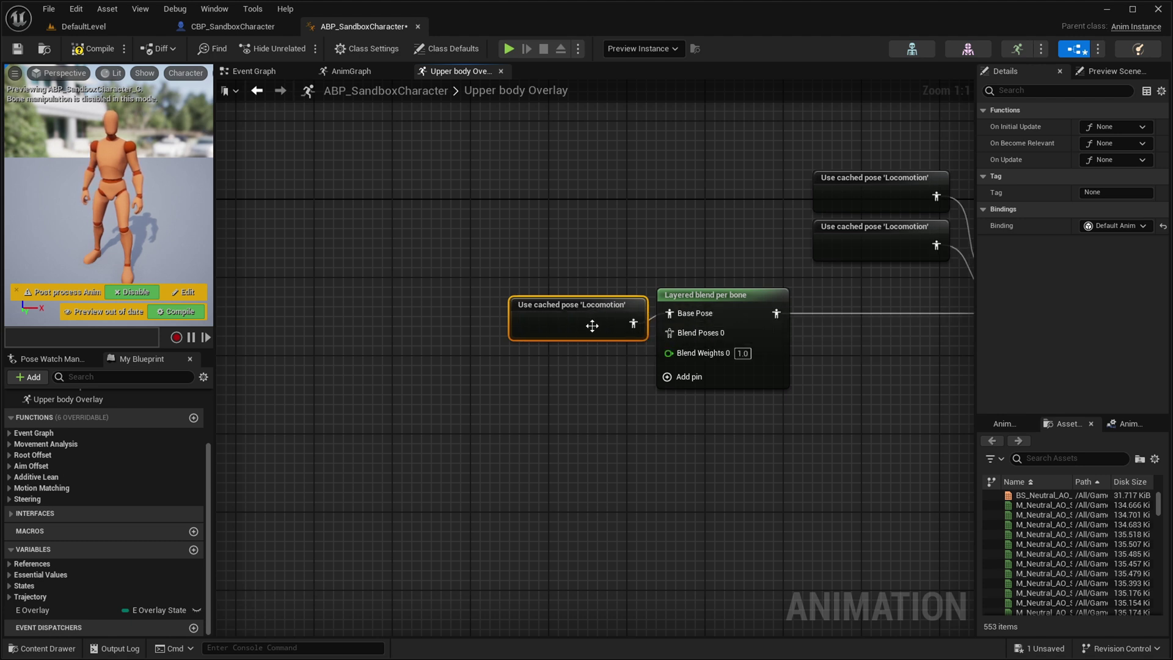
pyautogui.moveTo(591, 324); pyautogui.dragTo(584, 314)
pyautogui.click(482, 275)
# Place the AnimMan animation below the cached Locomotion pose and convert it to a Sequence Evaluator (by time).
pyautogui.hotkey('ctrl', 'space')
pyautogui.moveTo(788, 480); pyautogui.dragTo(521, 365)
pyautogui.click(390, 254)
pyautogui.rightClick(592, 369)
pyautogui.click(602, 367)
# Set the AnimMan evaluator's Explicit Time to 0.1 and connect its pose to Blend Poses 0.
pyautogui.click(584, 382)
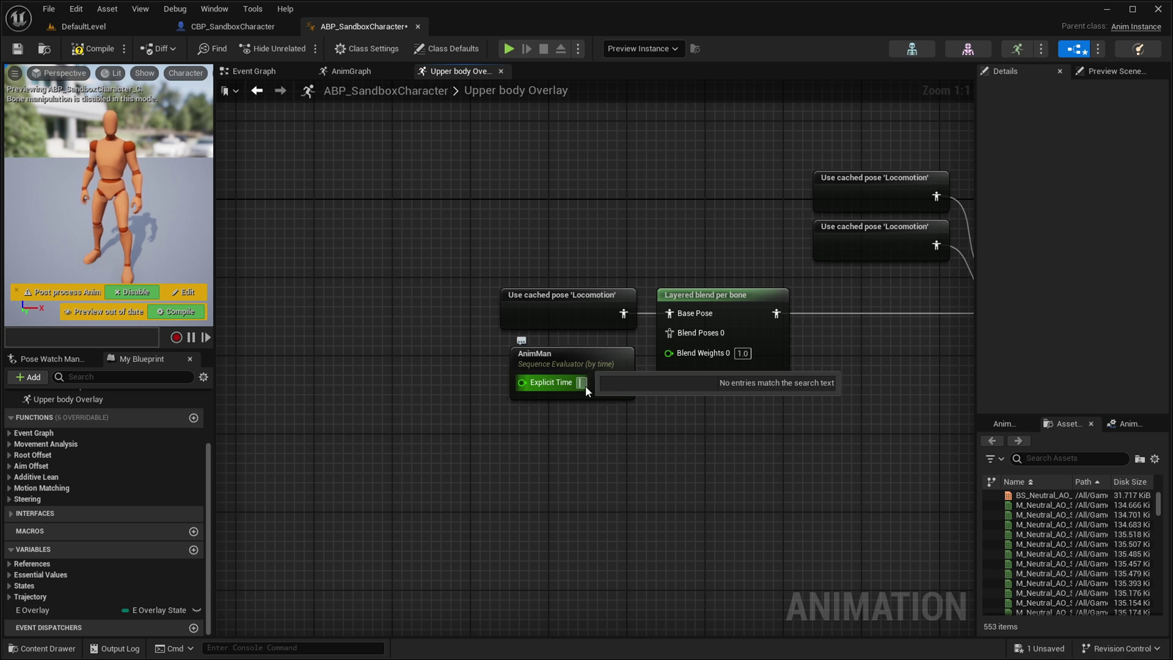
pyautogui.write('0.1')
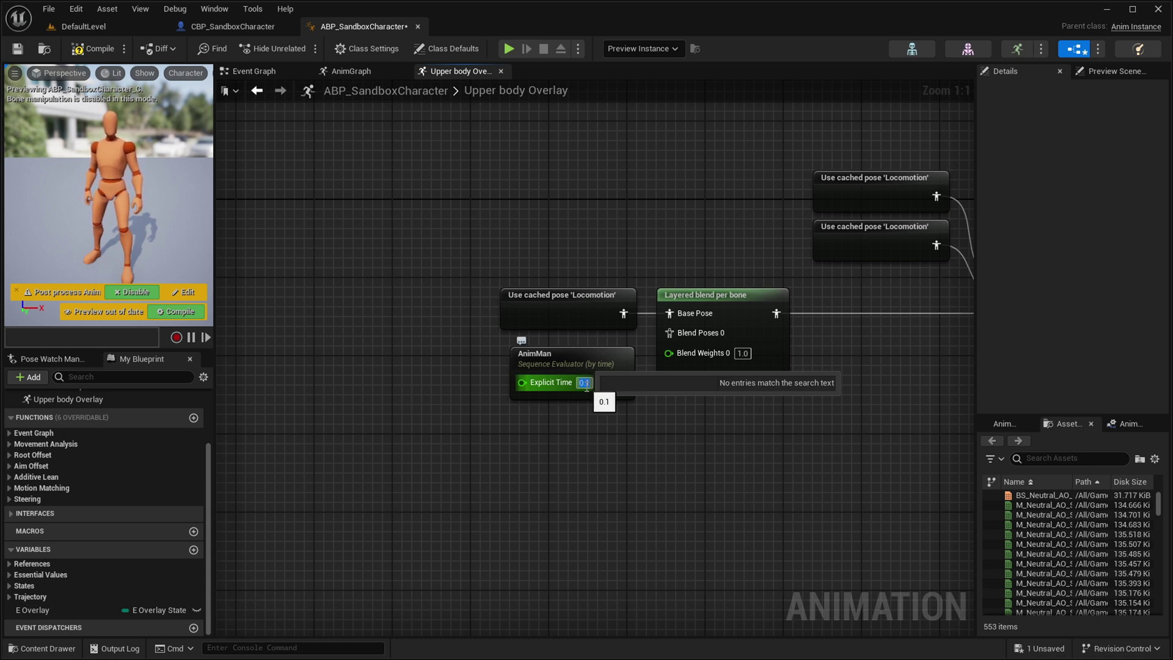
pyautogui.press('Return')
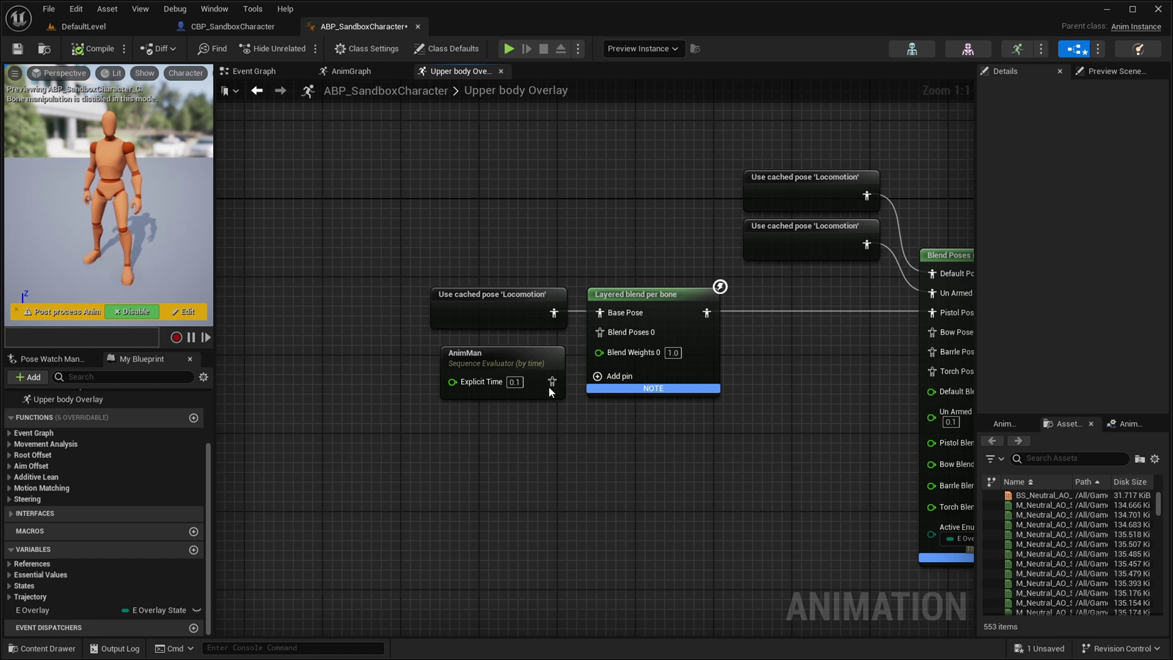
pyautogui.moveTo(552, 381); pyautogui.dragTo(600, 331)
pyautogui.moveTo(498, 361); pyautogui.dragTo(477, 361)
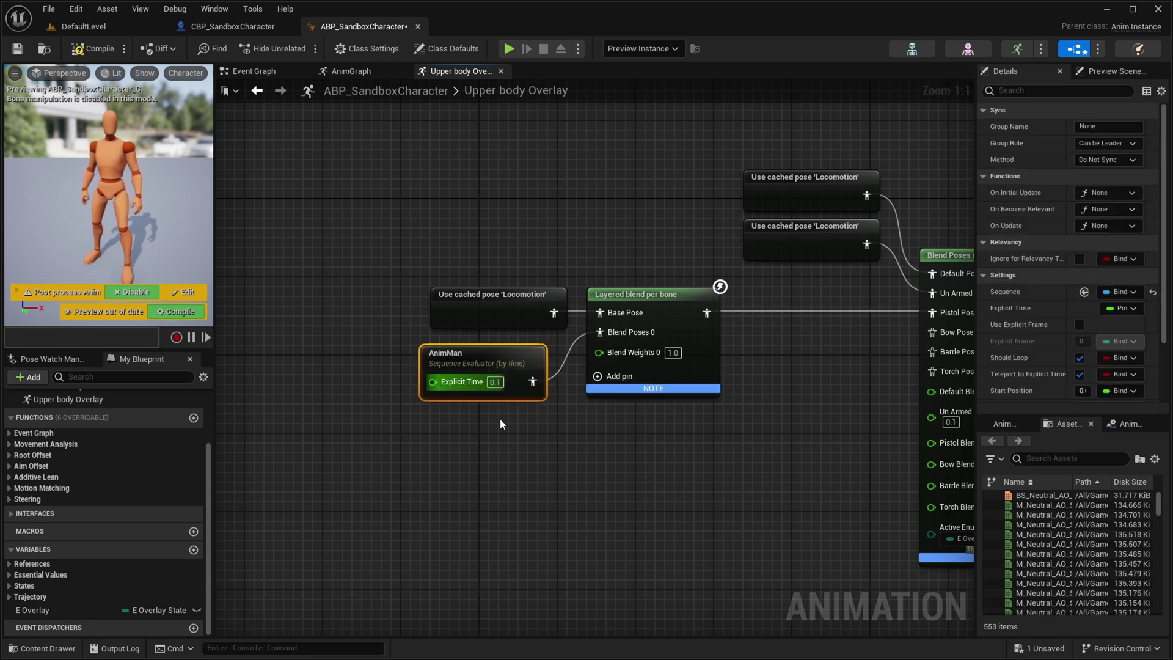
pyautogui.click(527, 465)
# Add a branch filter with bone name clavicle_r to the Layered blend per bone node and compile the blueprint.
pyautogui.click(708, 305)
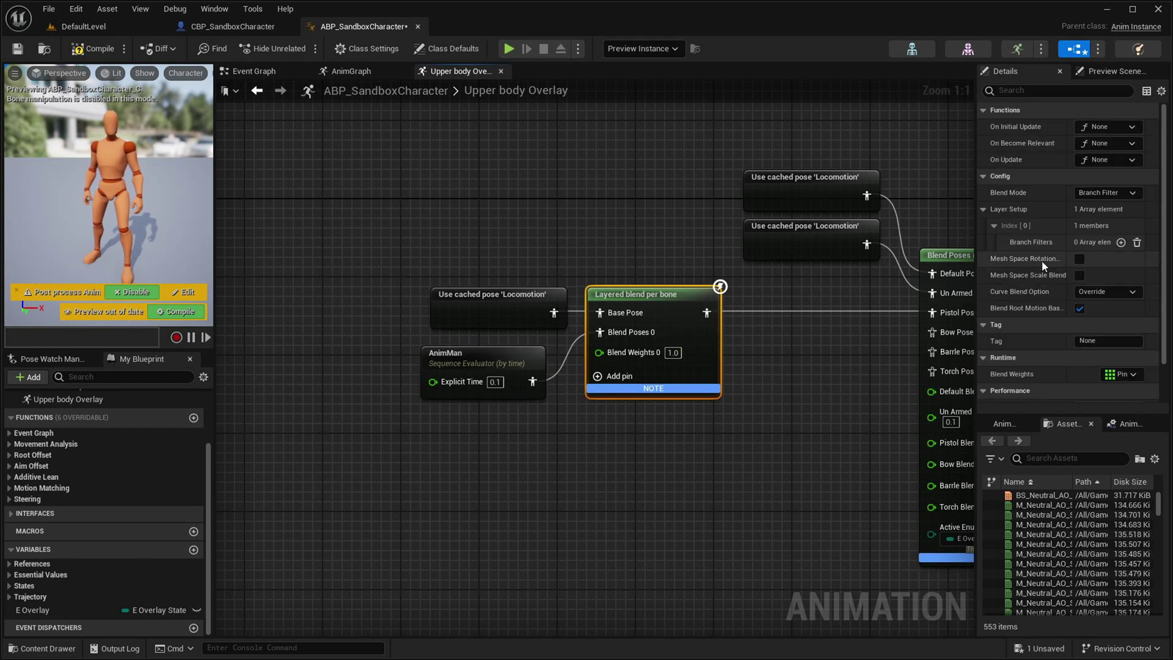
pyautogui.moveTo(975, 278); pyautogui.dragTo(927, 276)
pyautogui.click(1120, 242)
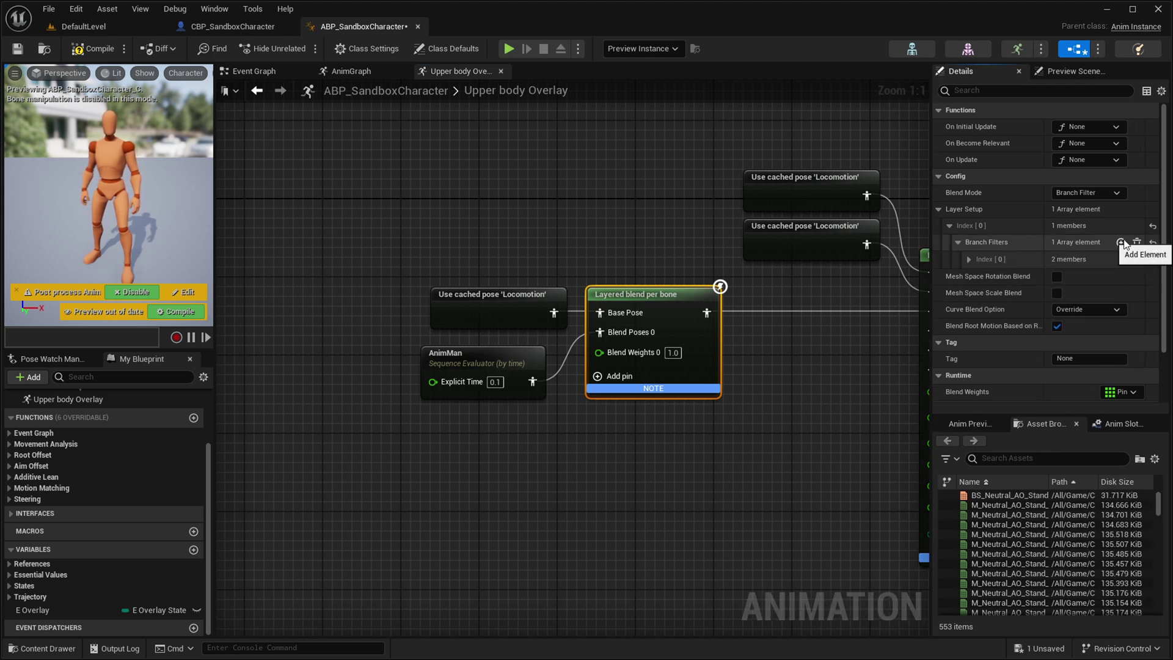
pyautogui.click(970, 259)
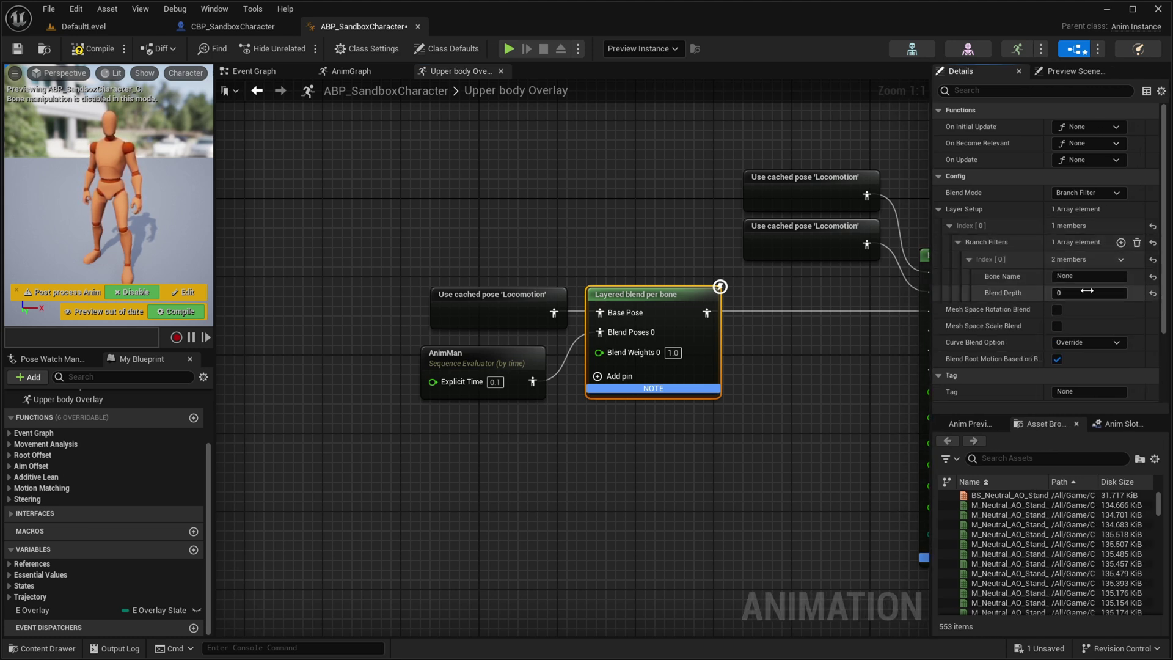
pyautogui.click(1091, 276)
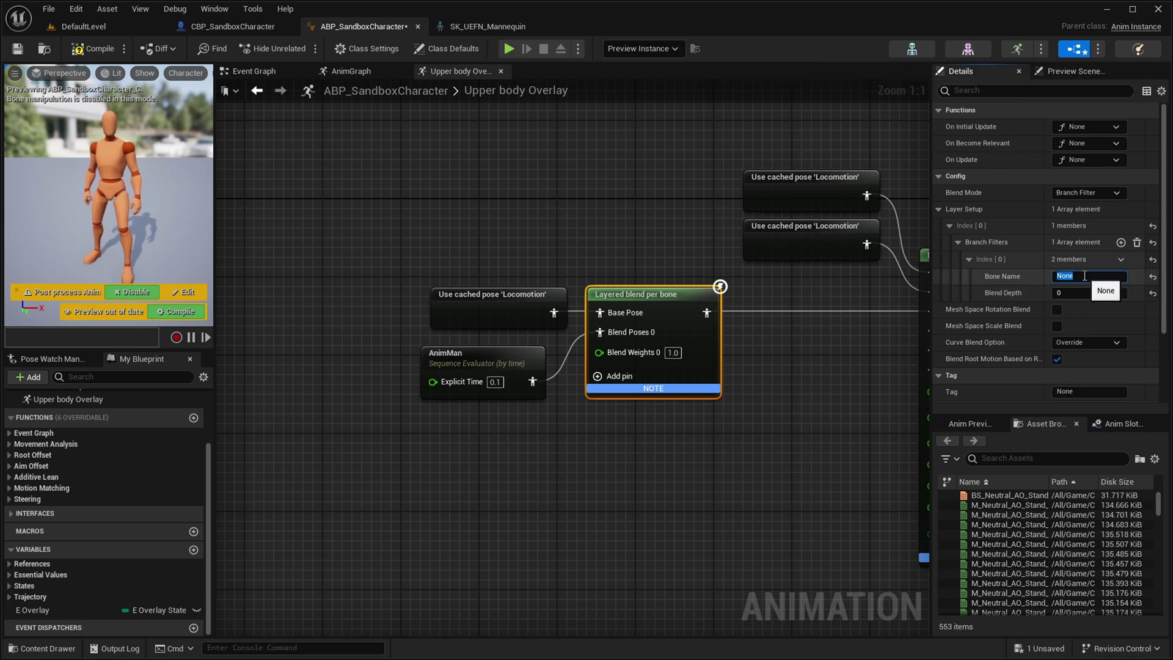
pyautogui.write('clavicle_r')
pyautogui.moveTo(667, 213); pyautogui.dragTo(599, 209, button='right')
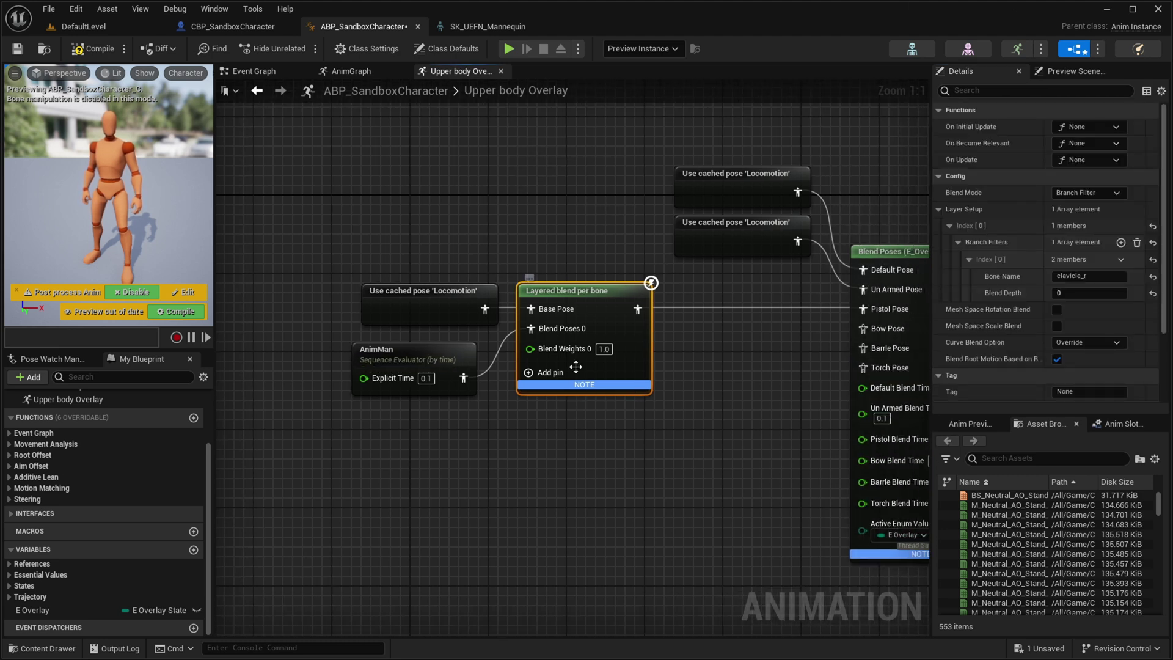
pyautogui.click(97, 54)
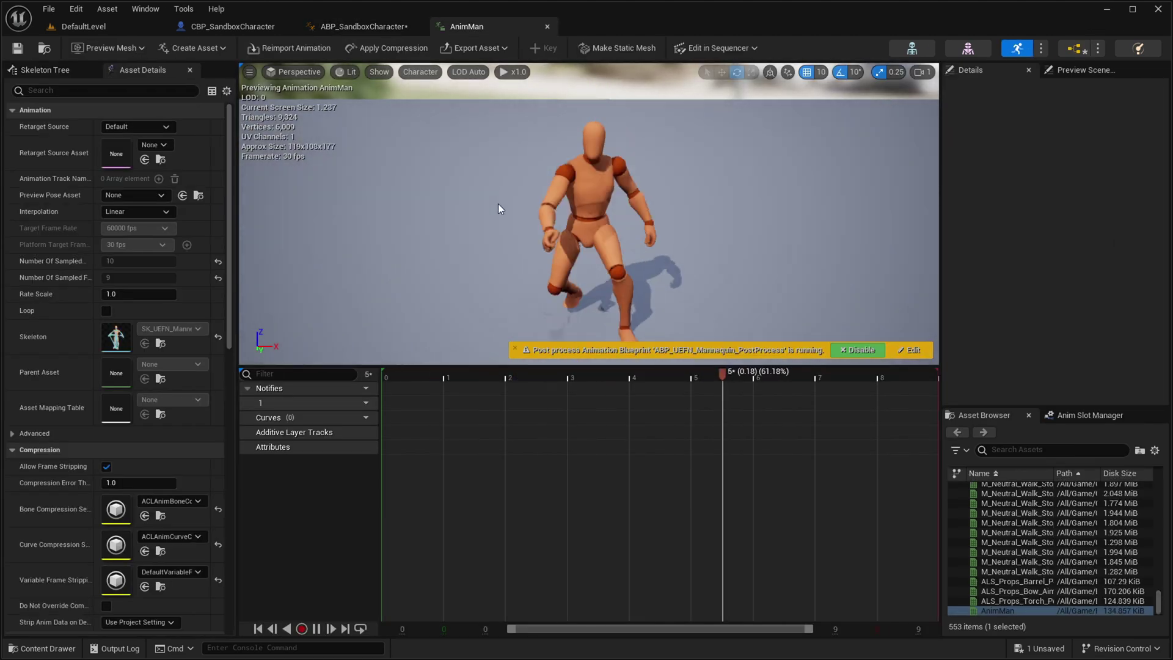
# Scrub through the AnimMan animation to examine its poses over time.
pyautogui.moveTo(416, 372); pyautogui.dragTo(566, 373)
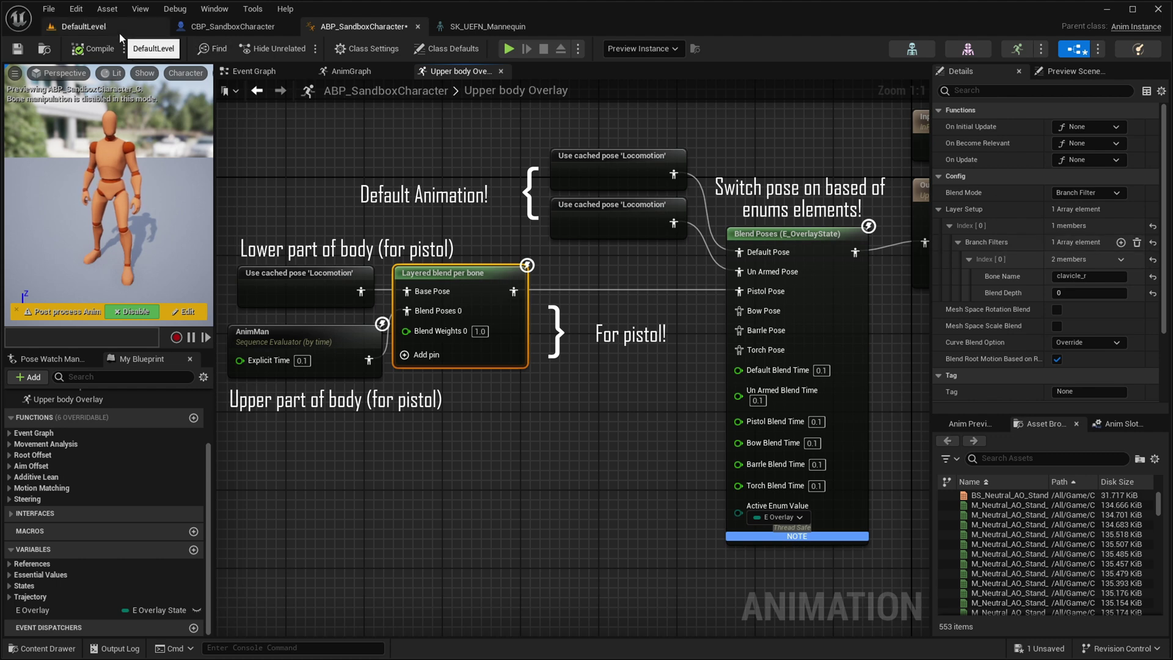
# In the AnimGraph, shift the nodes from the Default Slot to the output away from Apply Mesh Space Additive.
pyautogui.click(351, 71)
pyautogui.scroll(-2, 598, 281)
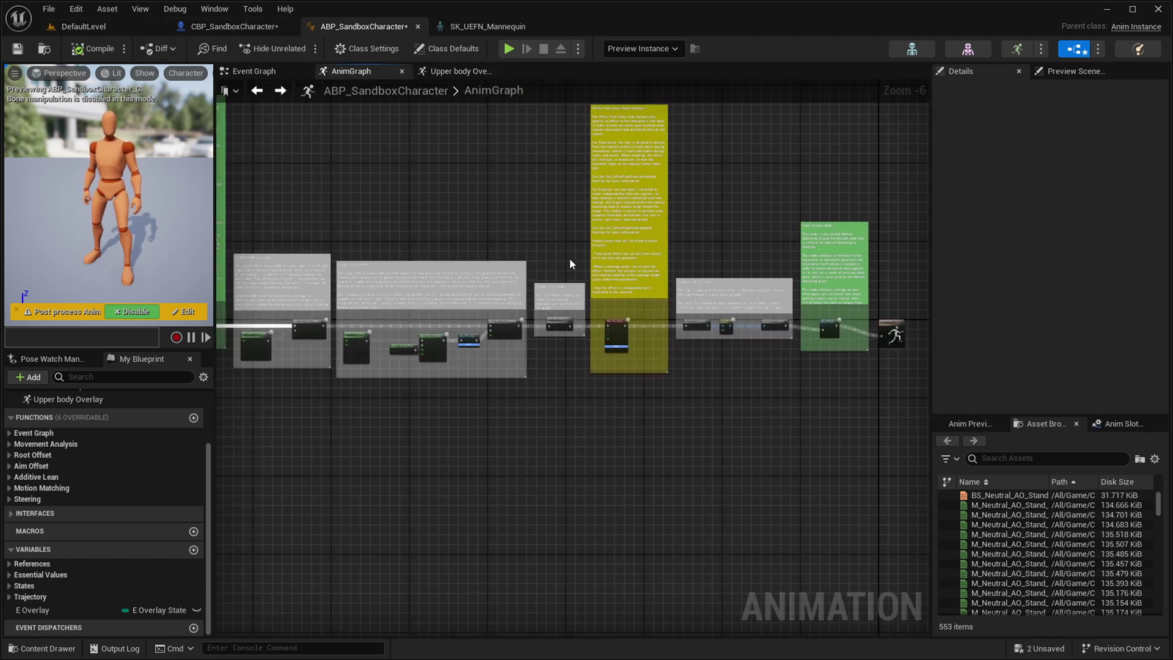
pyautogui.scroll(2, 569, 257)
pyautogui.scroll(-4, 583, 258)
pyautogui.moveTo(562, 142); pyautogui.dragTo(759, 375)
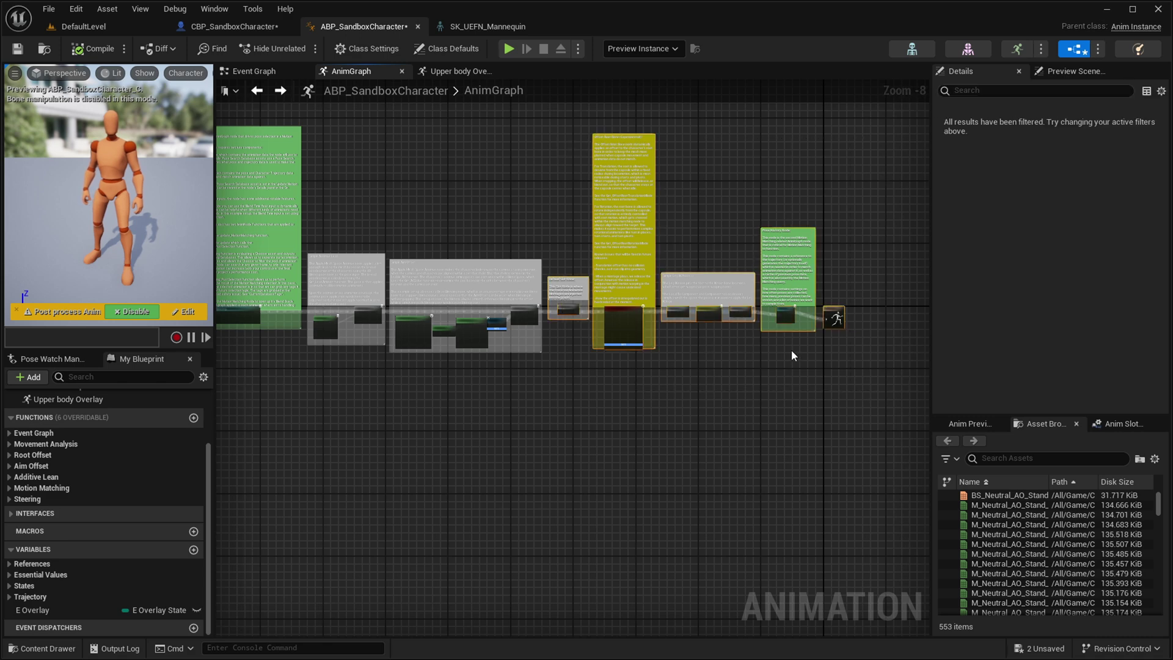
# Insert the Upper body Overlay layer node between Apply Mesh Space Additive and the DefaultSlot node and wire it up.
pyautogui.scroll(4, 764, 342)
pyautogui.click(491, 308)
pyautogui.scroll(4, 491, 308)
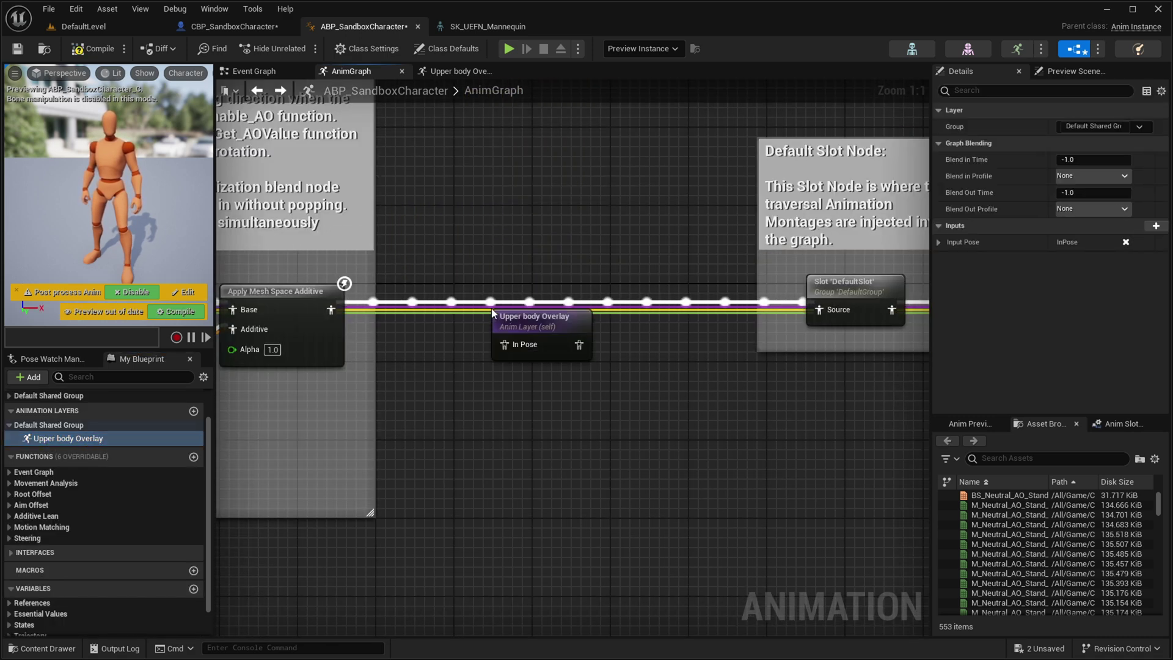
pyautogui.moveTo(501, 318); pyautogui.dragTo(502, 292)
pyautogui.moveTo(330, 309); pyautogui.dragTo(514, 321)
pyautogui.moveTo(819, 309); pyautogui.dragTo(575, 285)
pyautogui.click(629, 249)
pyautogui.moveTo(630, 249); pyautogui.dragTo(695, 236, button='right')
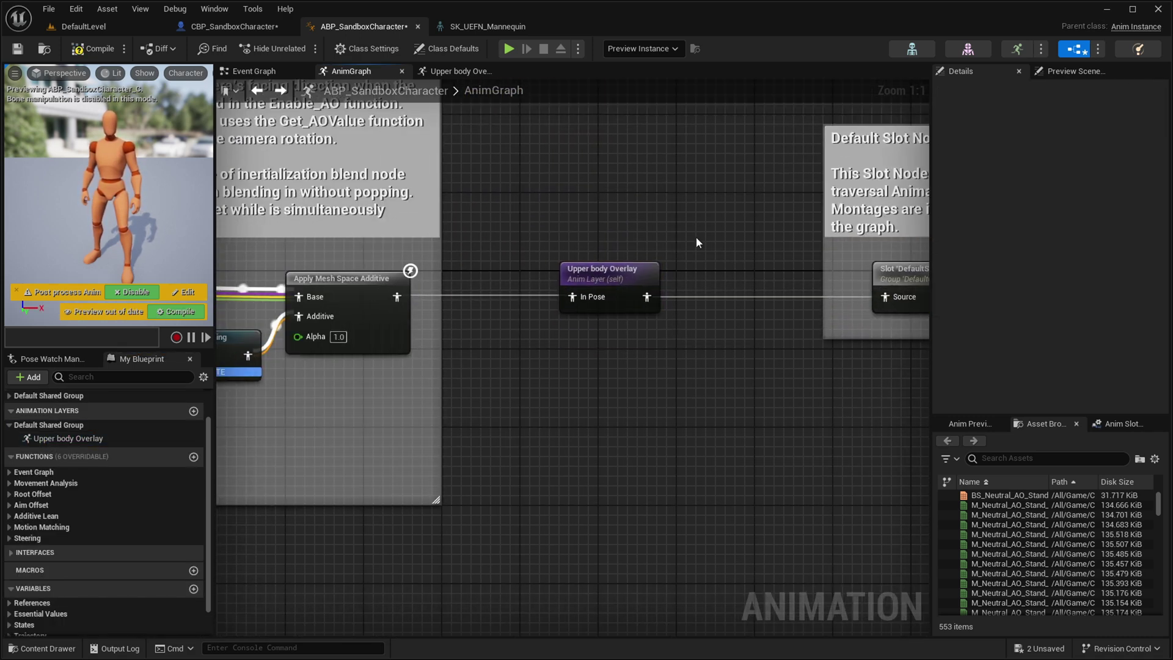
# In the CBP_SandboxCharacter blueprint, set the default value of E_Overlay to Pistol.
pyautogui.click(215, 28)
pyautogui.click(1060, 341)
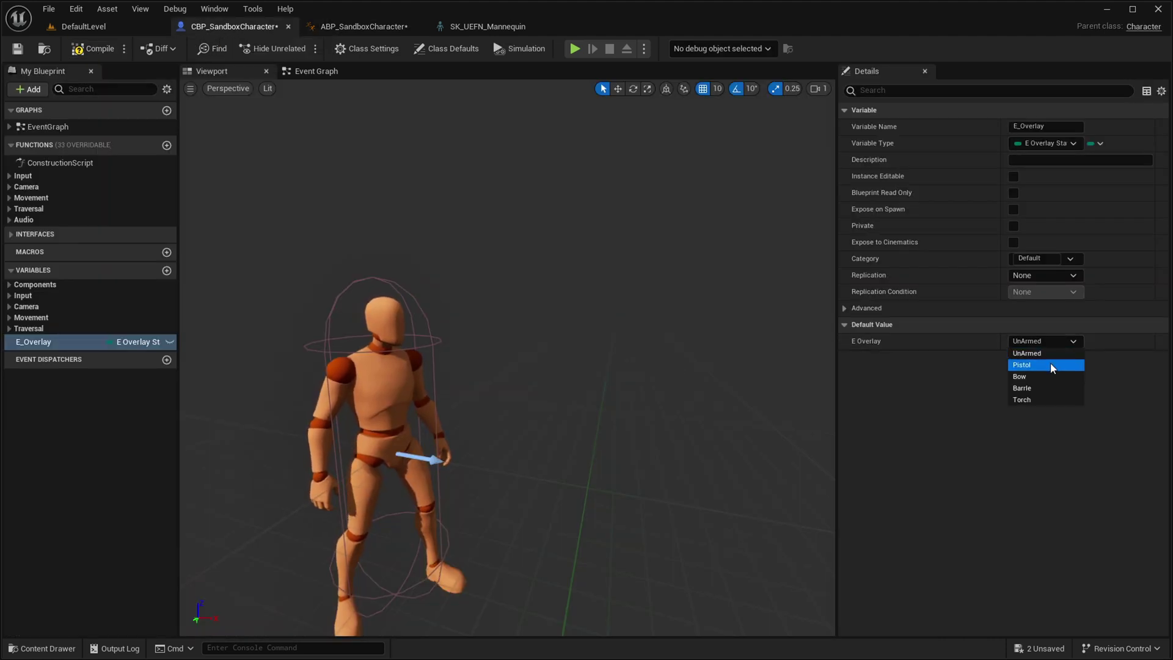
pyautogui.click(1050, 364)
pyautogui.moveTo(522, 361); pyautogui.dragTo(282, 346, button='right')
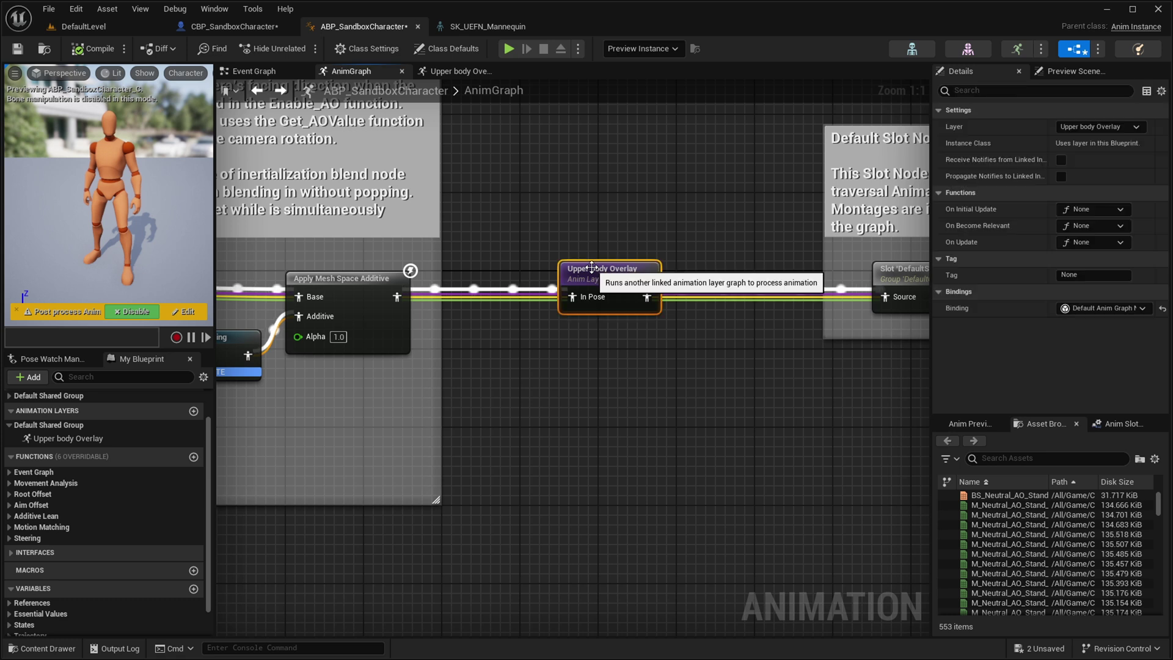
# Open the Upper body Overlay layer graph from the AnimGraph and save the animation blueprint.
pyautogui.doubleClick(630, 291)
pyautogui.scroll(3, 606, 297)
pyautogui.hotkey('ctrl', 's')
# Duplicate the pistol's Locomotion, AnimMan and Layered blend per bone nodes and connect the copy to Bow Pose.
pyautogui.moveTo(525, 384); pyautogui.dragTo(605, 304, button='right')
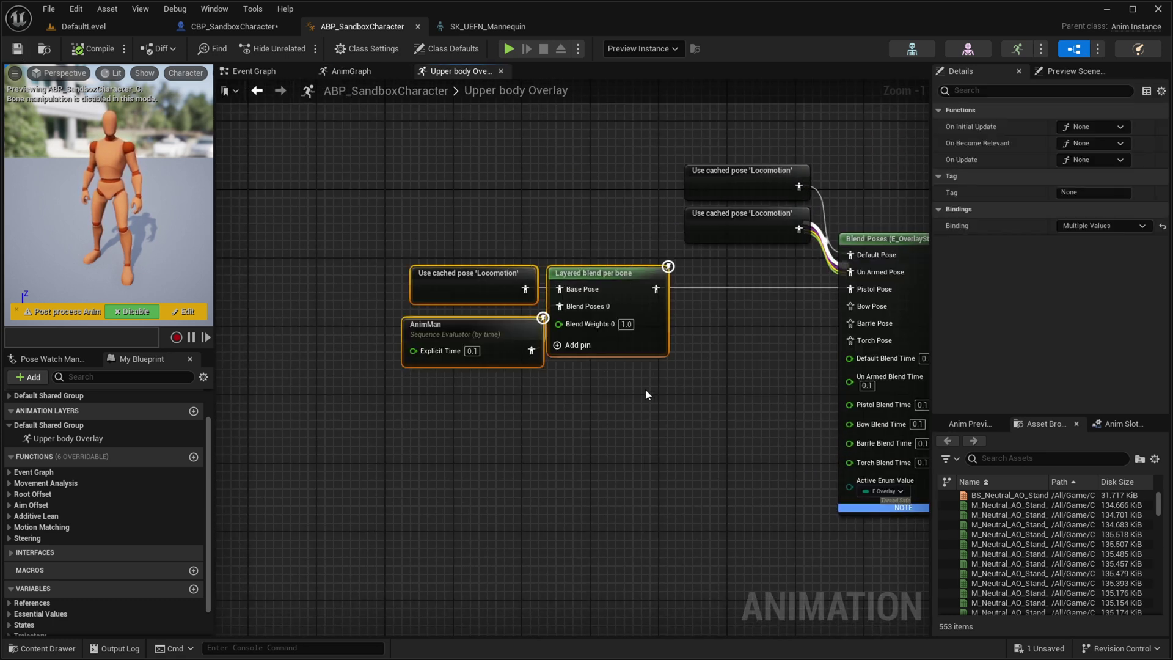
pyautogui.hotkey('ctrl', 'd')
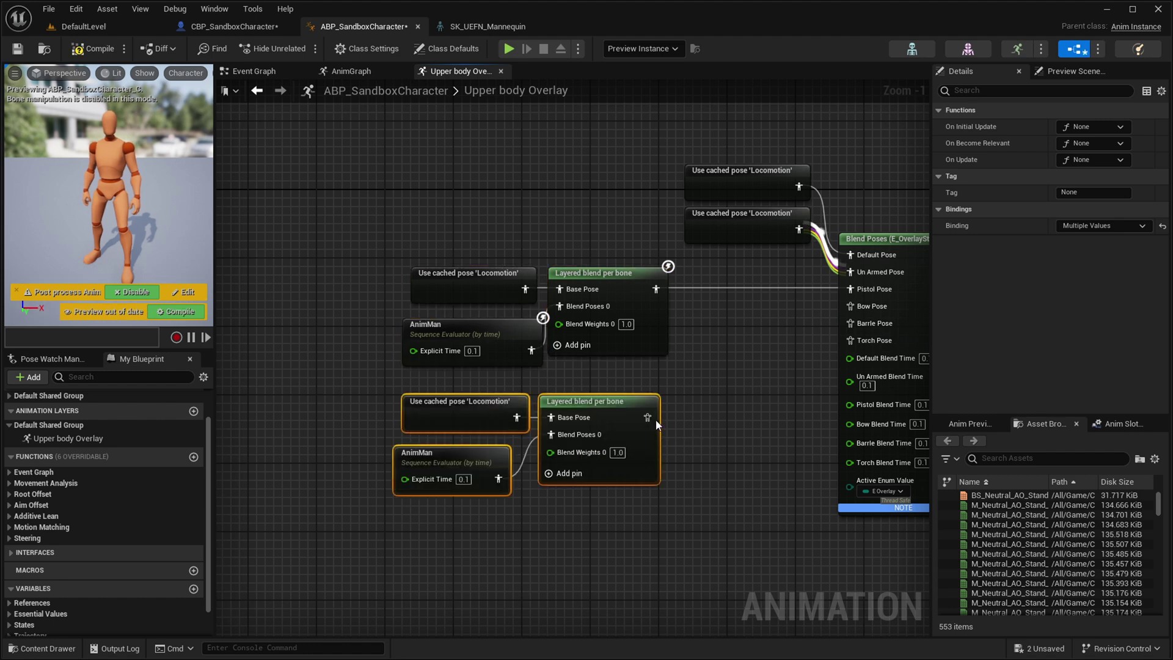
pyautogui.moveTo(815, 328); pyautogui.dragTo(826, 255, button='right')
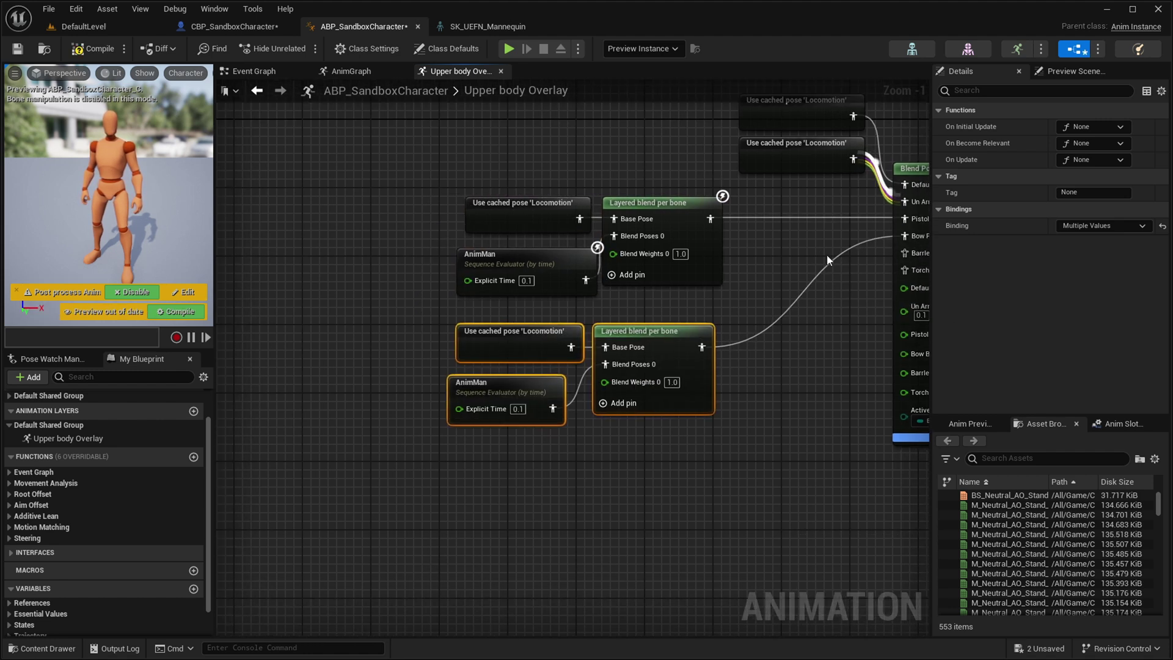
# Replace the duplicated AnimMan node in the bow branch with the ALS_Props_Bow_Aim_Sweep1 animation sequence.
pyautogui.click(600, 419)
pyautogui.moveTo(538, 418); pyautogui.dragTo(534, 410)
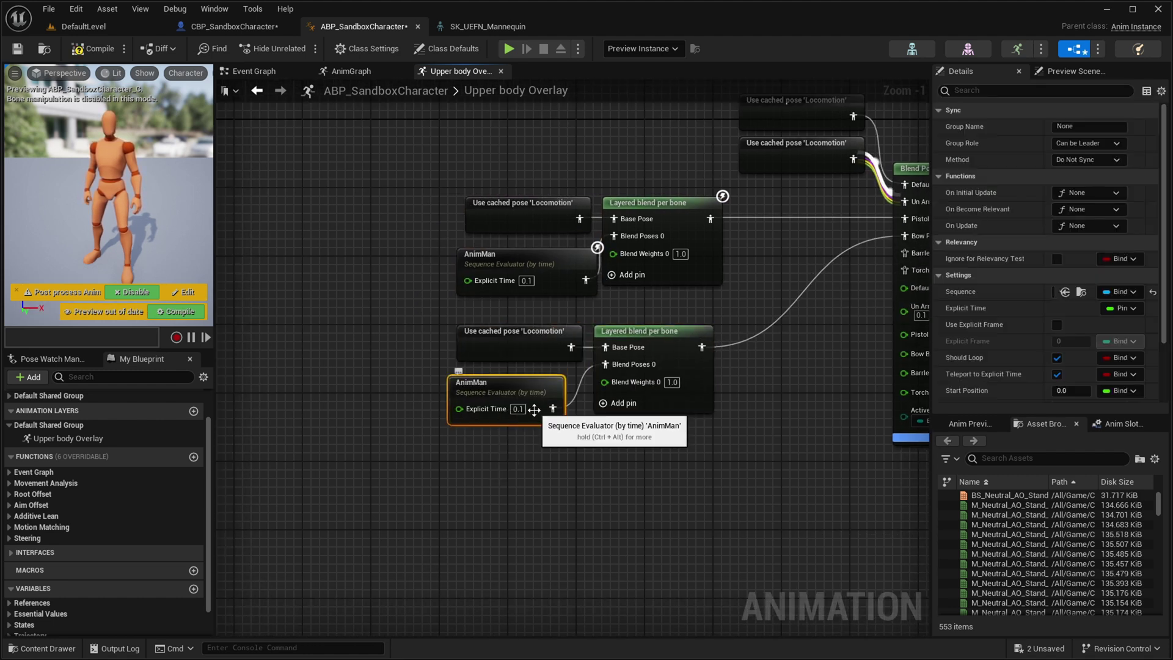
pyautogui.hotkey('ctrl', 'space')
pyautogui.moveTo(580, 465); pyautogui.dragTo(478, 389)
pyautogui.moveTo(478, 390); pyautogui.dragTo(410, 322, button='right')
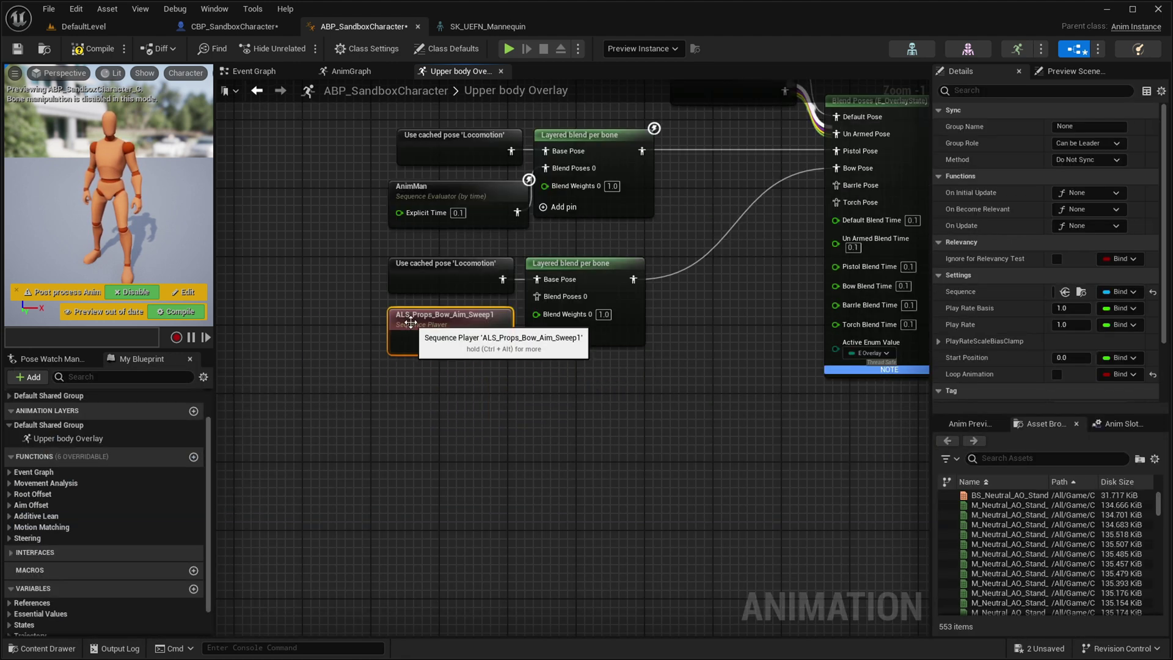
# Convert the ALS_Props_Bow_Aim_Sweep1 player to a sequence evaluator with explicit time 0.47 and wire it into the bow branch's Blend Poses 0.
pyautogui.rightClick(410, 322)
pyautogui.click(464, 619)
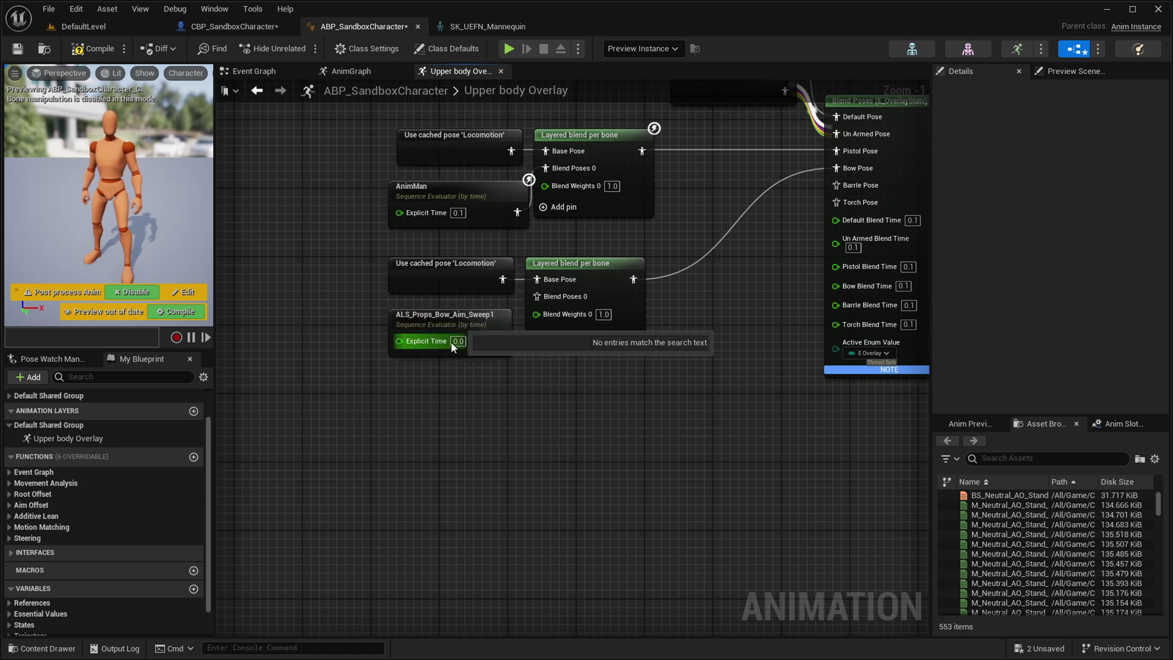
pyautogui.write('0.47')
pyautogui.moveTo(416, 390); pyautogui.dragTo(379, 391, button='right')
pyautogui.moveTo(463, 340); pyautogui.dragTo(500, 296)
pyautogui.click(585, 301)
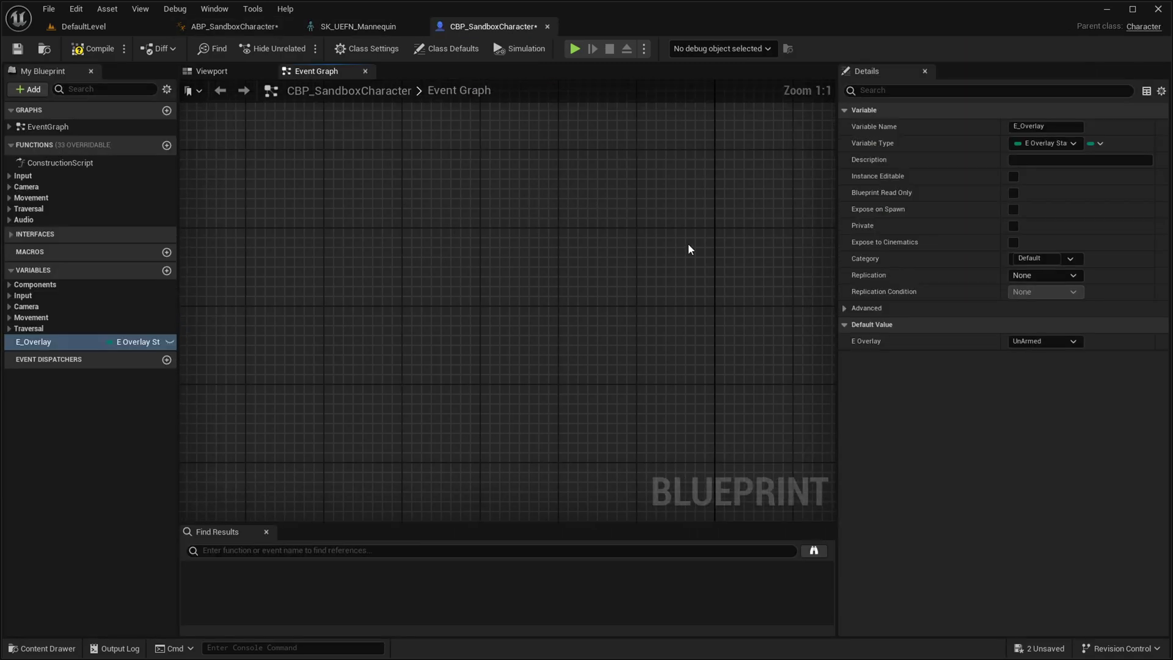
# In the CBP_SandboxCharacter event graph, make keys 1 to 5 set E_Overlay to UnArmed, Pistol, Bow, Barrle and Torch, and compile and save.
pyautogui.click(1055, 652)
pyautogui.click(681, 456)
pyautogui.rightClick(310, 225)
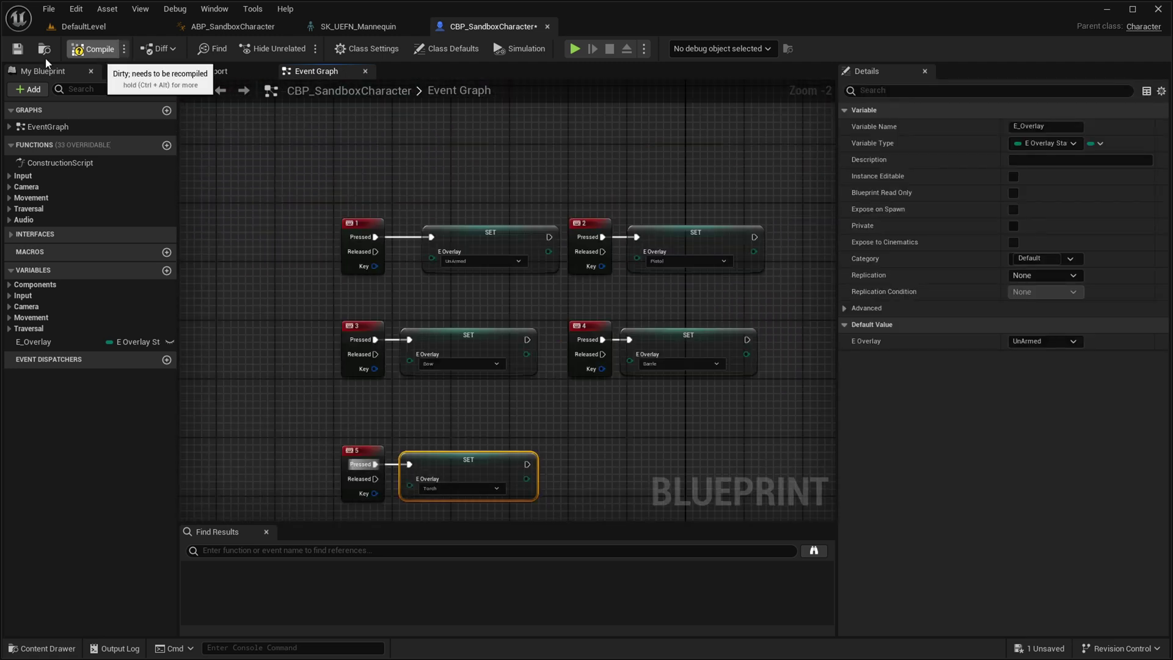
pyautogui.click(91, 48)
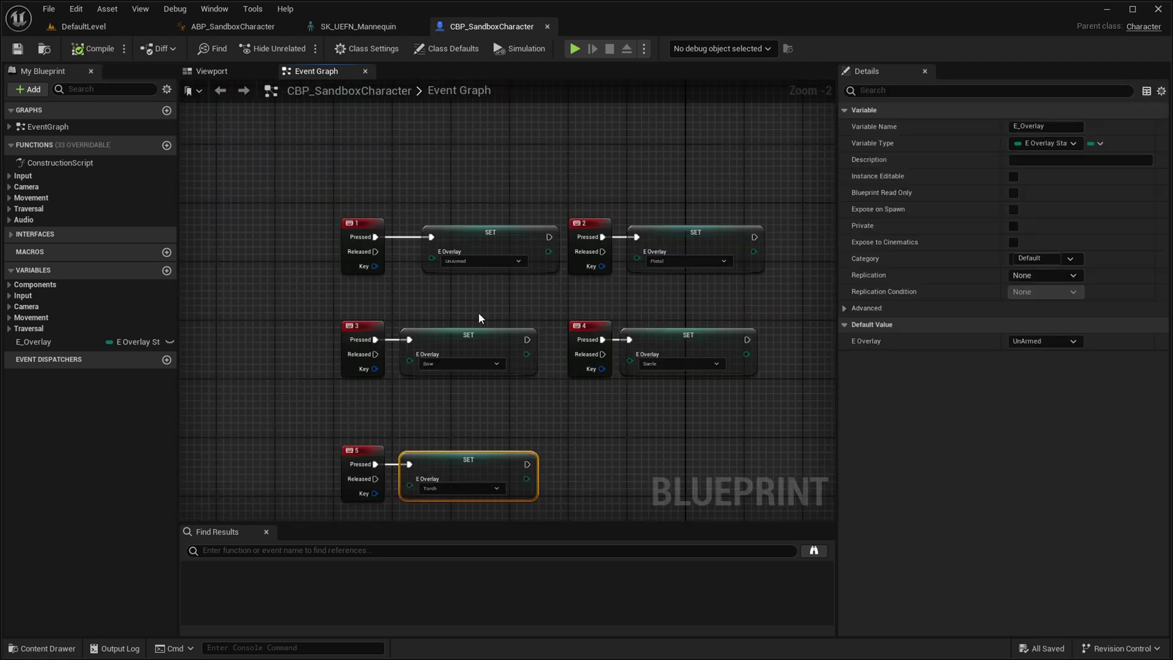
# Play DefaultLevel and run the character around the gym to check the overlay poses while moving, and end the play session.
pyautogui.click(167, 34)
pyautogui.click(300, 49)
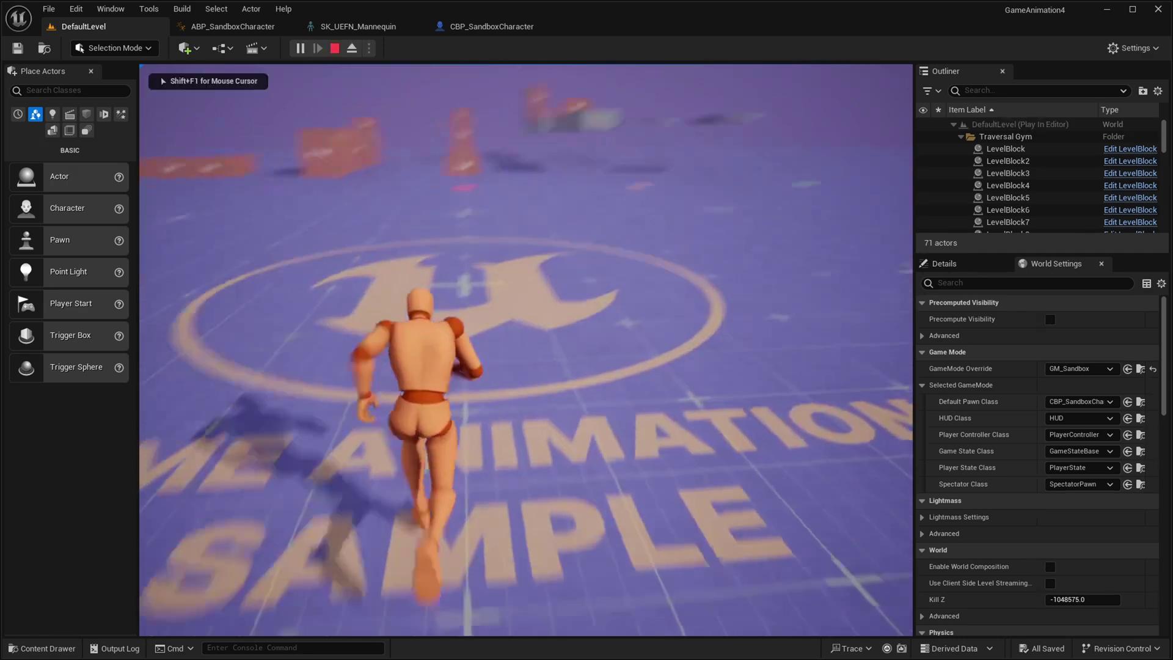
pyautogui.press('w')
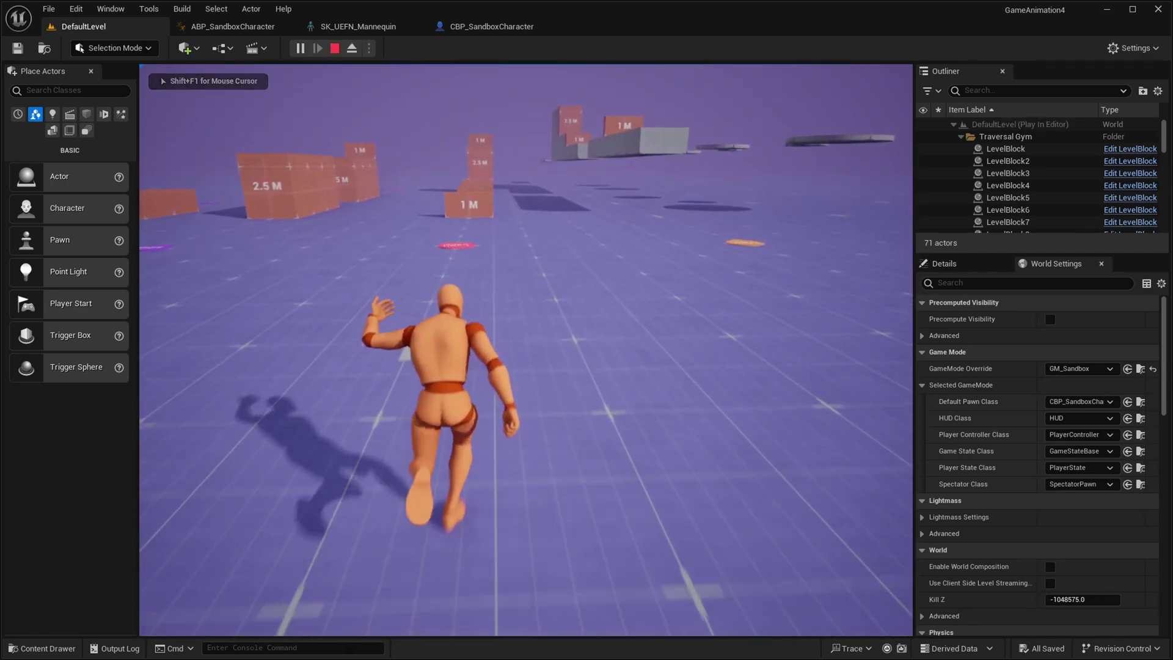
pyautogui.press('w')
pyautogui.press('w')
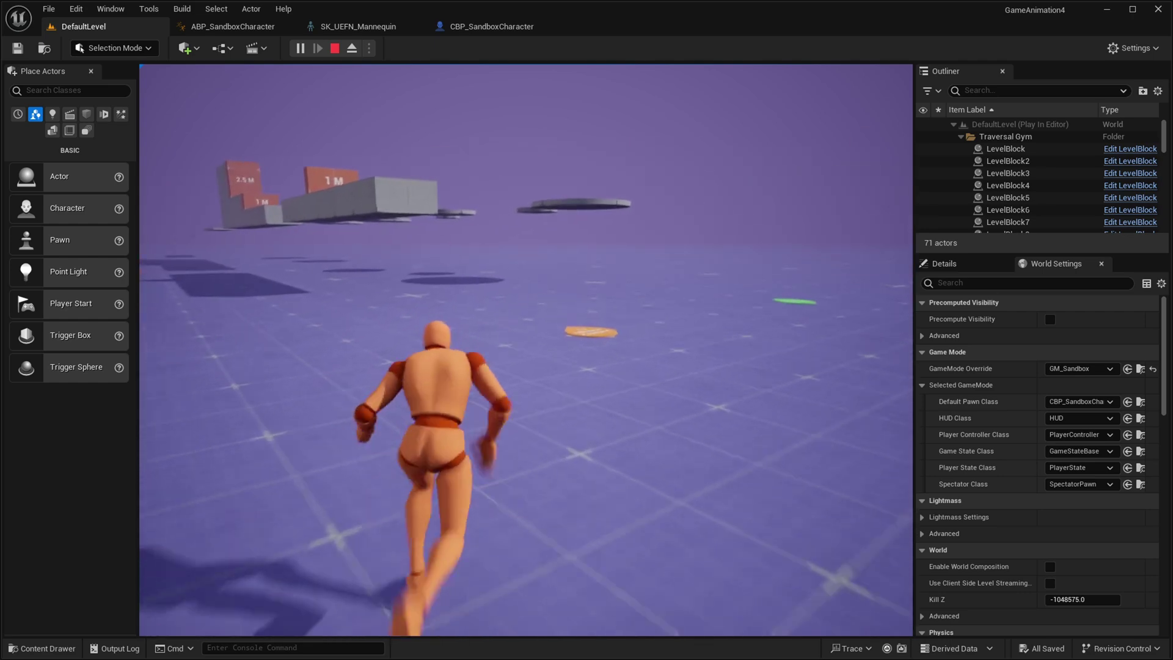
pyautogui.press('w')
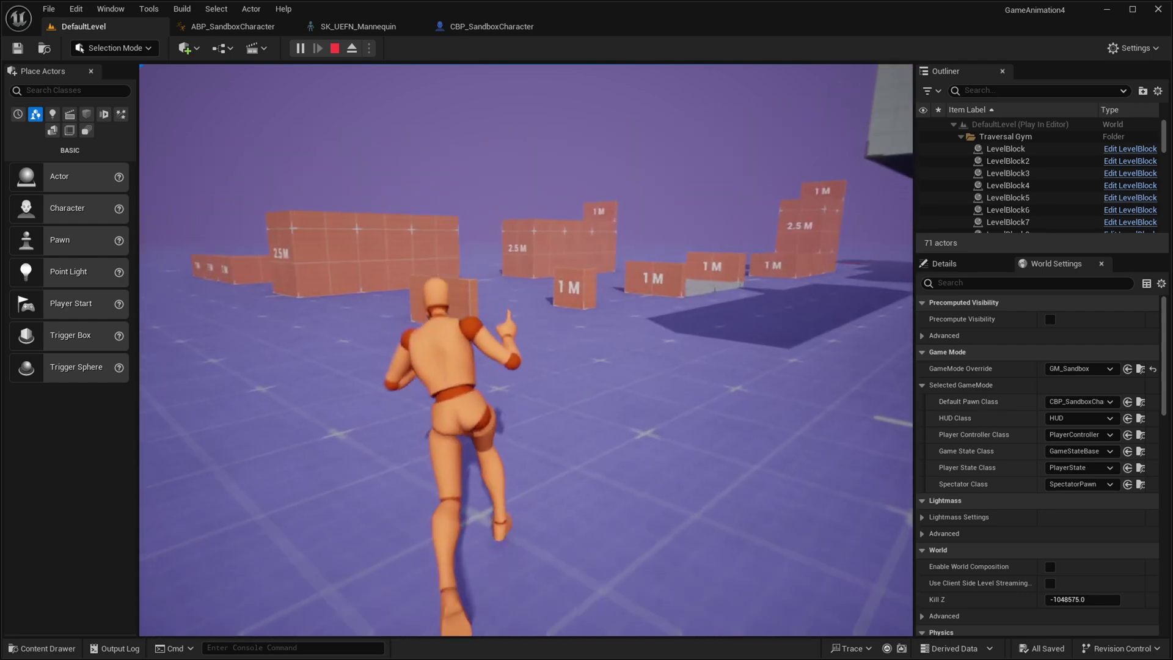
pyautogui.press('w')
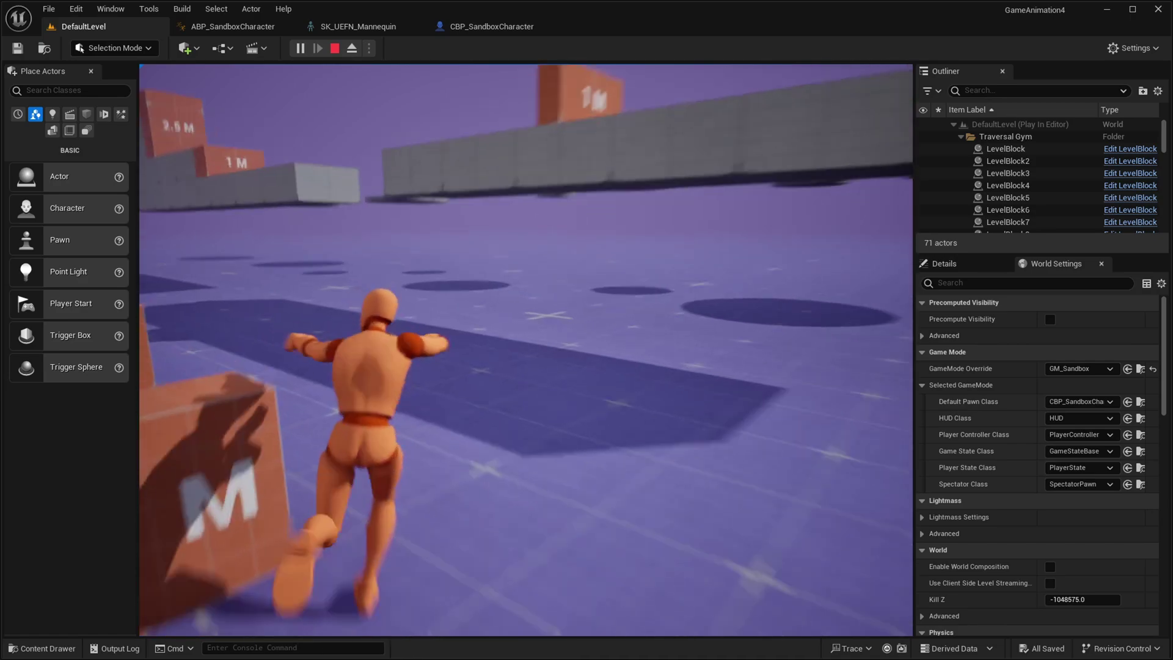
pyautogui.press('w')
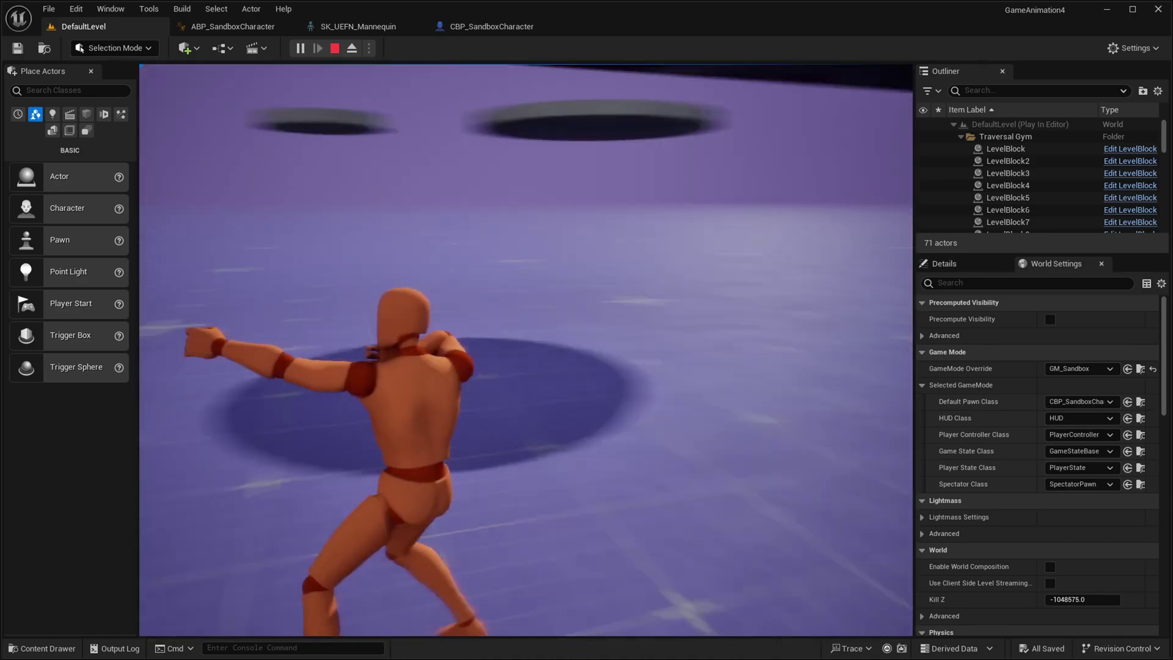
pyautogui.press('w')
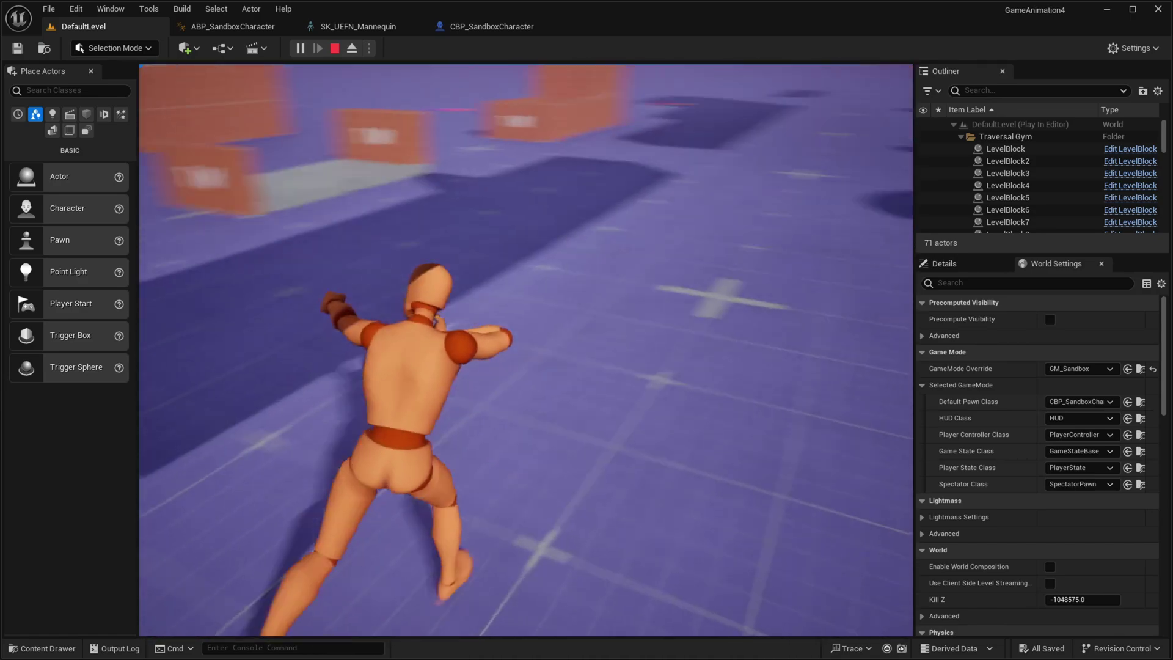
pyautogui.press('w')
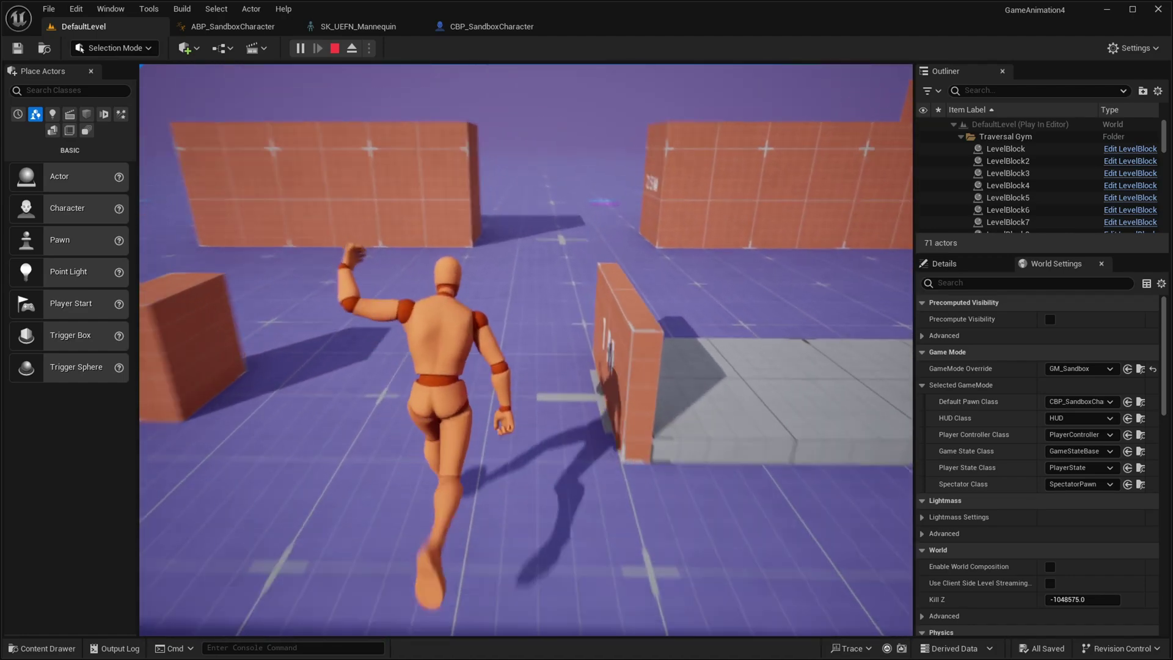
pyautogui.press('Escape')
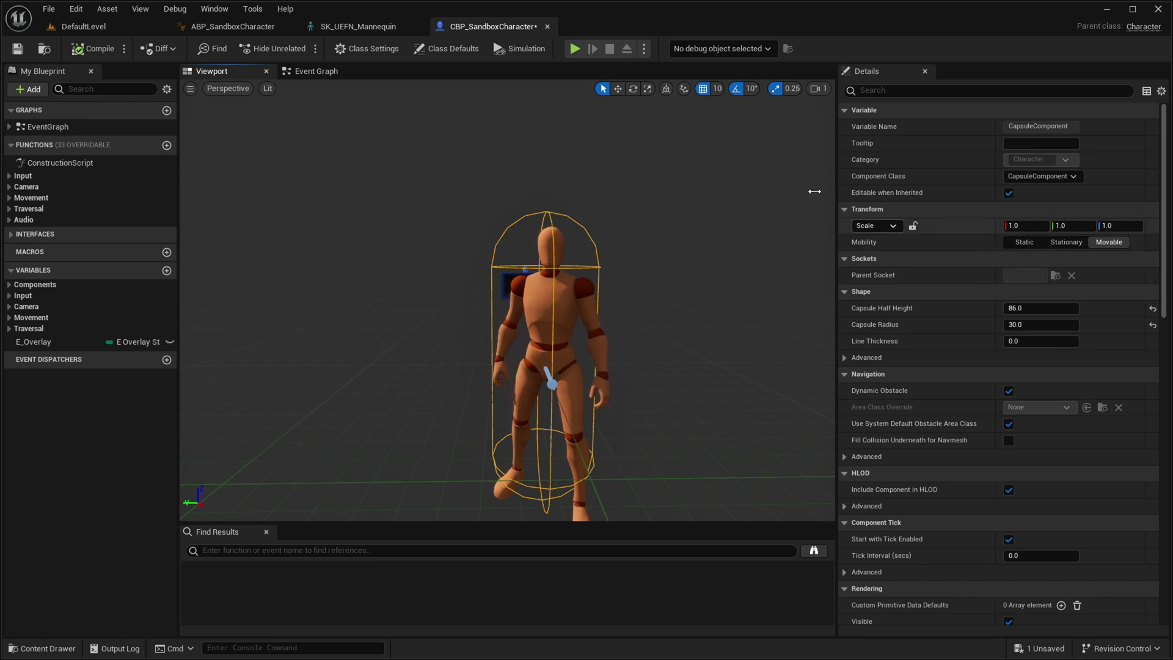
# In SK_UEFN_Mannequin, preview the ALS_Props_Barrel_Poses1 animation and add a socket named Barrel to the hand_l bone.
pyautogui.click(357, 26)
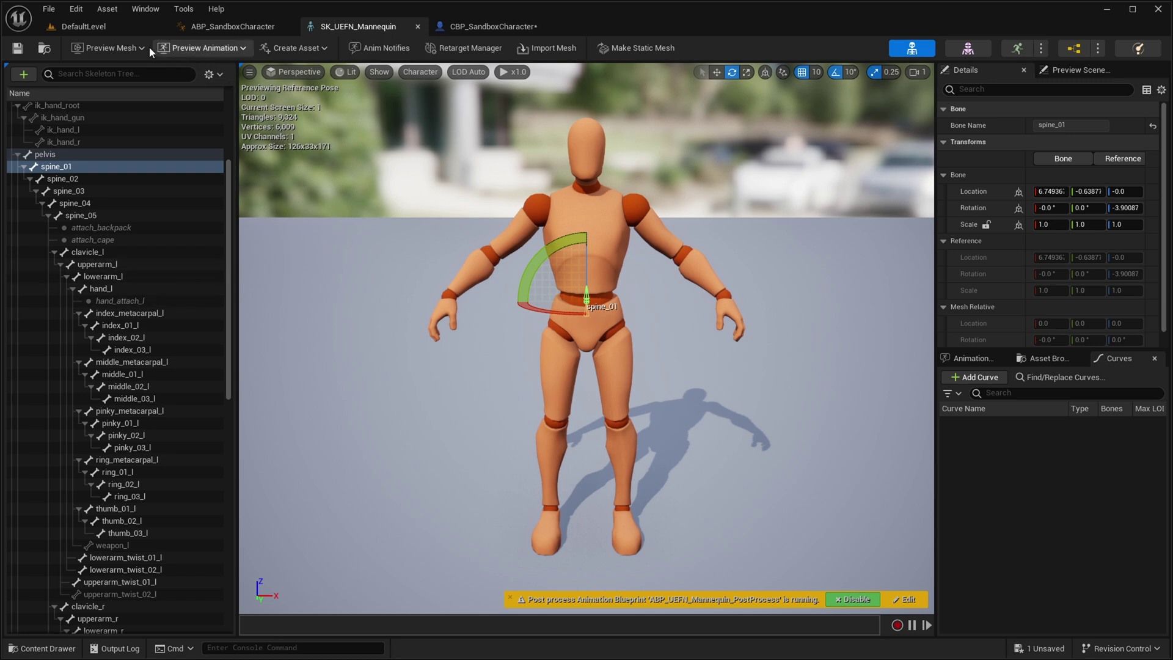
pyautogui.click(188, 49)
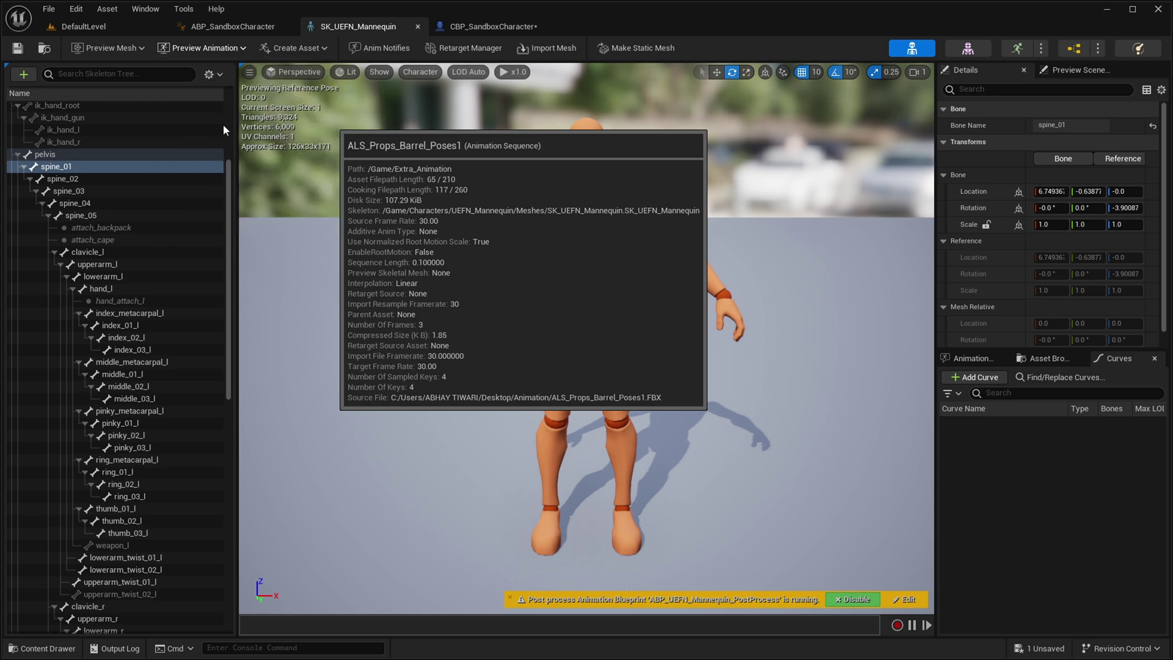
pyautogui.click(222, 123)
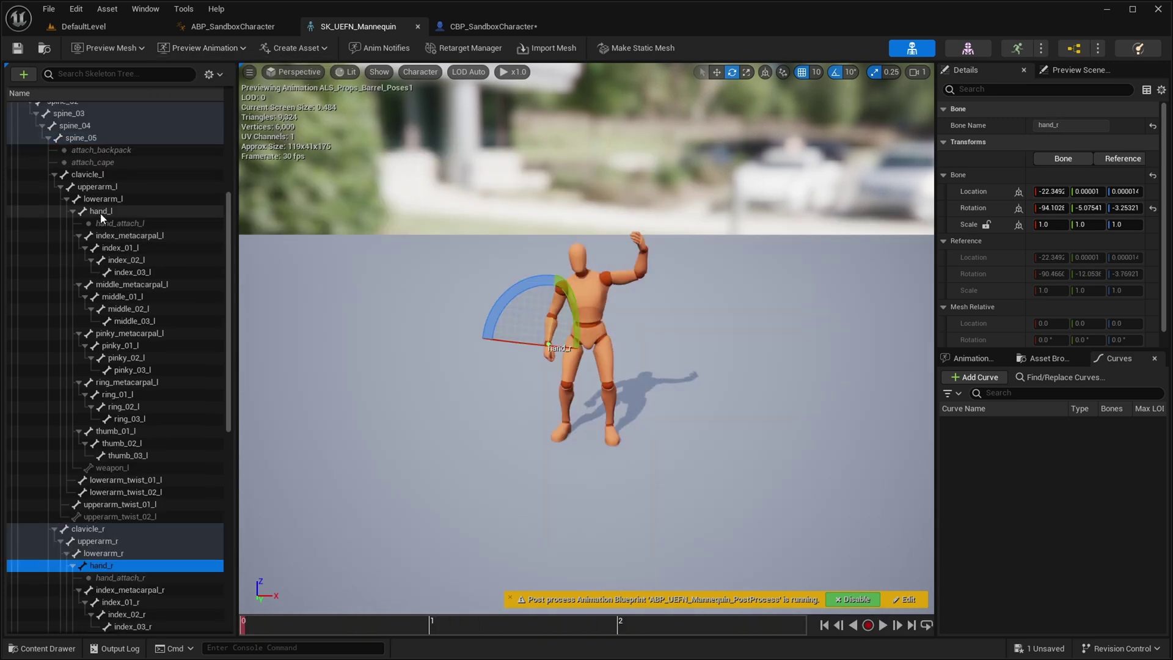
pyautogui.rightClick(100, 212)
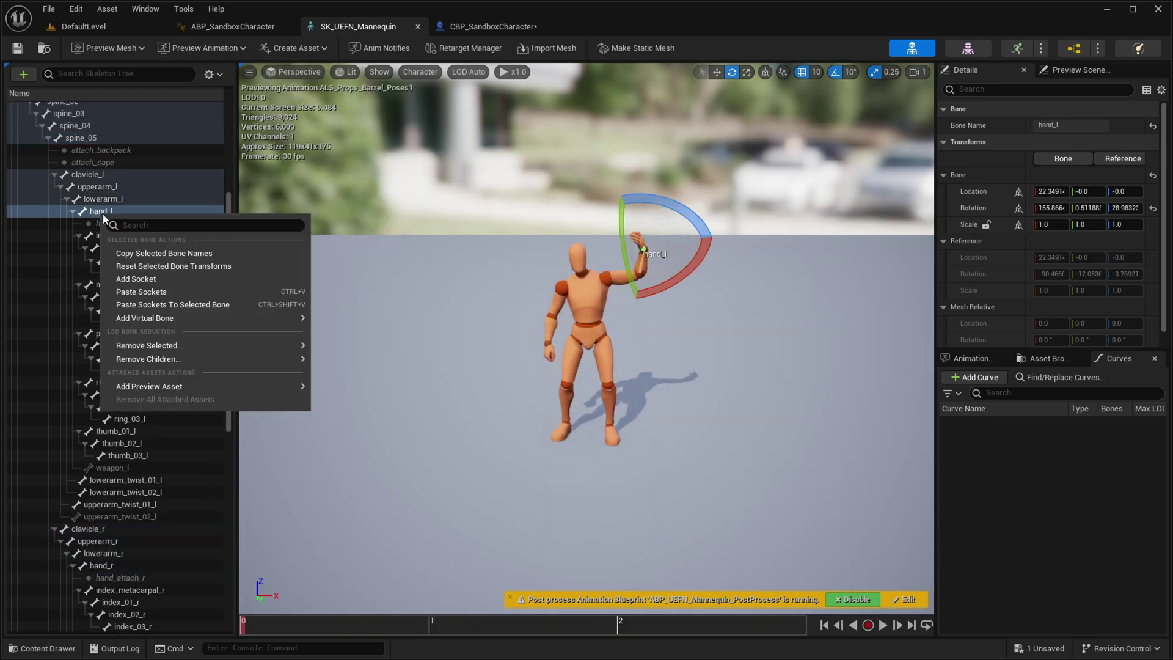
pyautogui.click(153, 282)
pyautogui.write('Barrel')
pyautogui.press('Return')
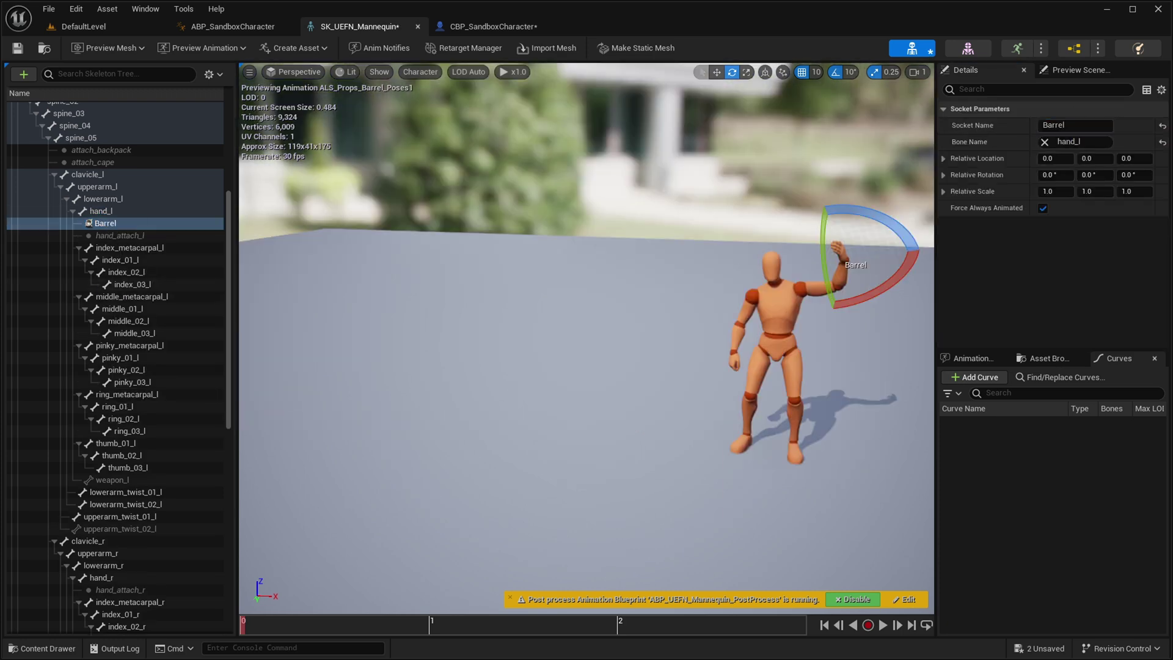
# Attach the Barrel static mesh as a preview asset to the Barrel socket.
pyautogui.rightClick(126, 226)
pyautogui.moveTo(168, 372)
pyautogui.click(340, 327)
pyautogui.write('Bar')
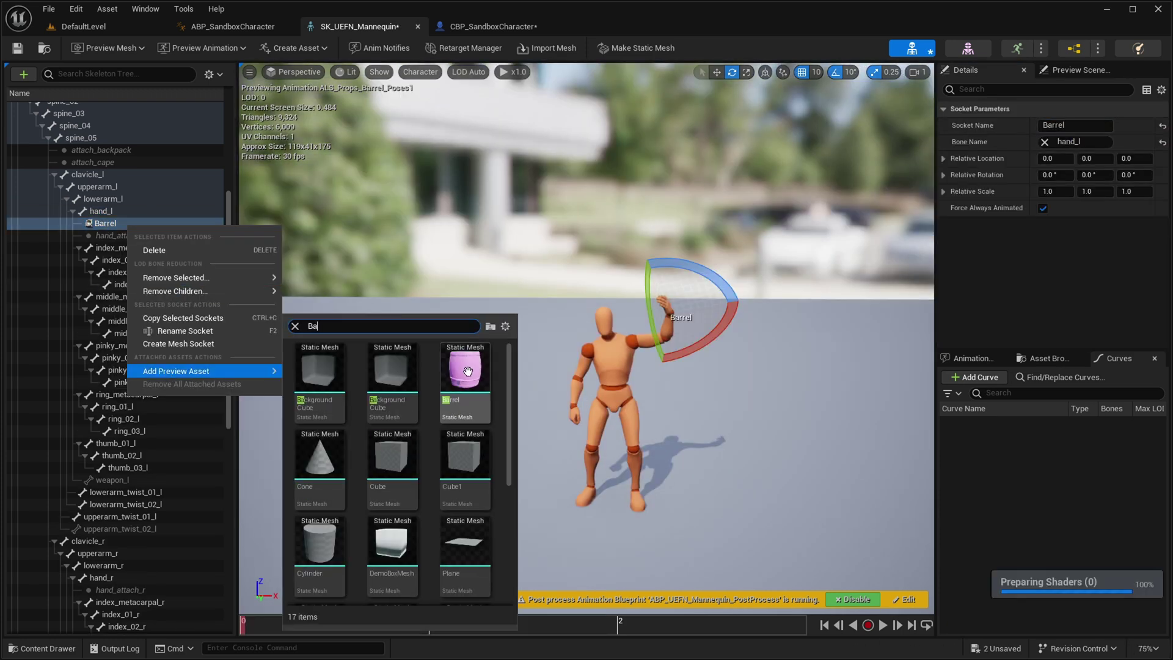
pyautogui.click(466, 373)
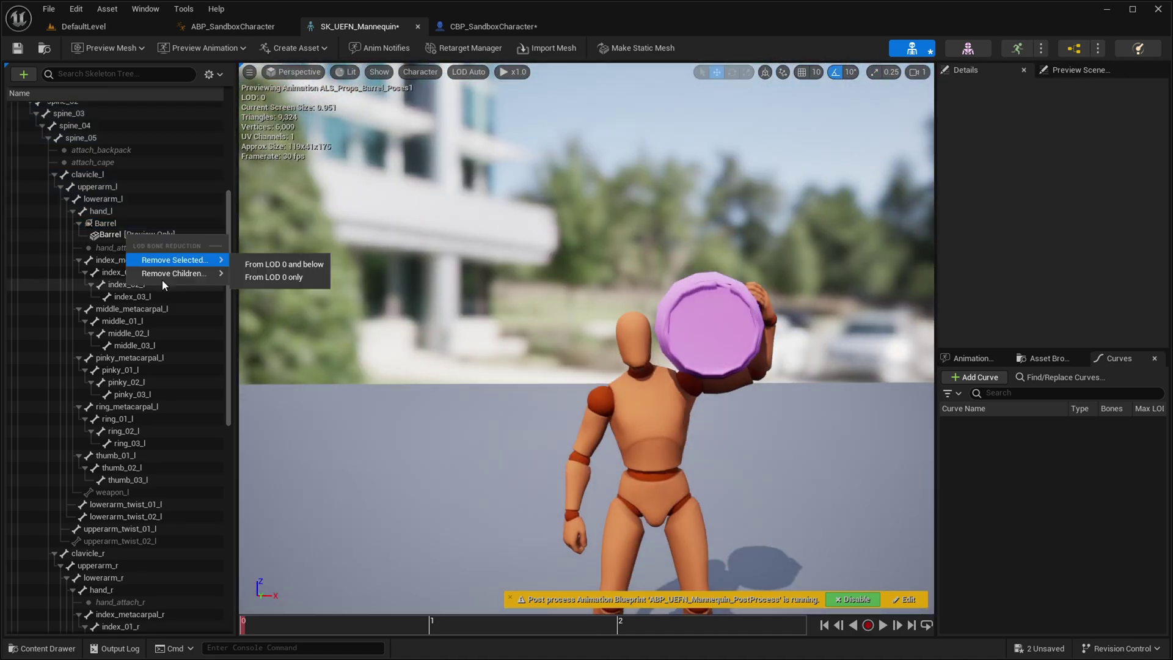
# Remove the barrel preview and add a Torch socket to hand_l, aligning its Torch preview mesh in the fist under the torch pose animation.
pyautogui.rightClick(126, 236)
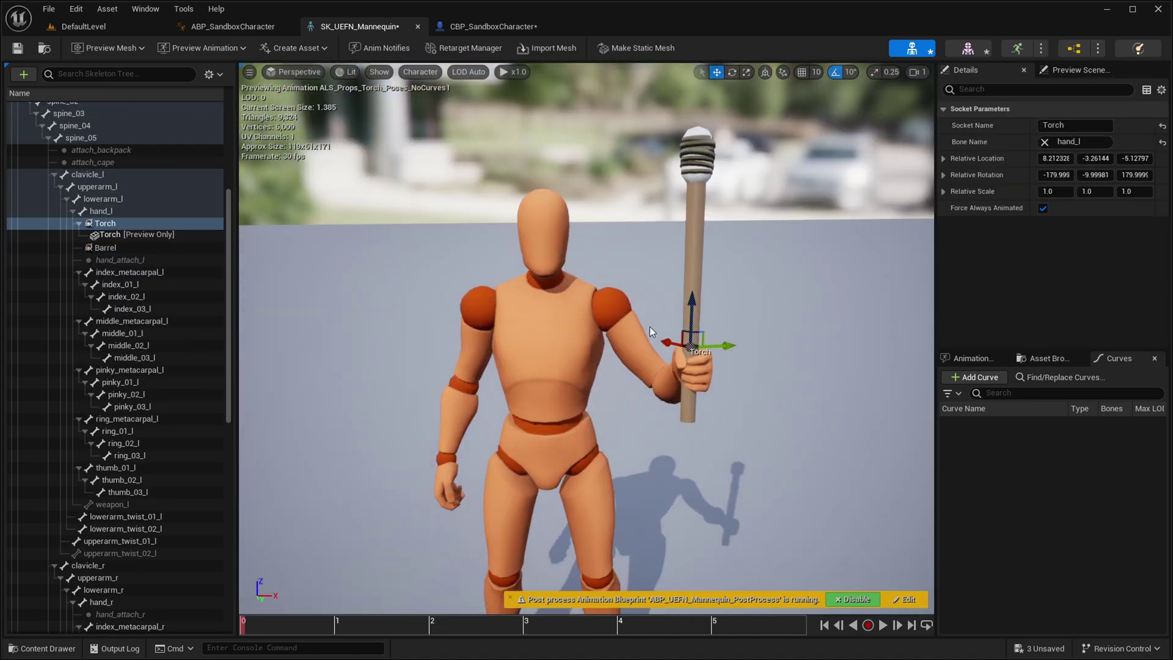
pyautogui.rightClick(131, 248)
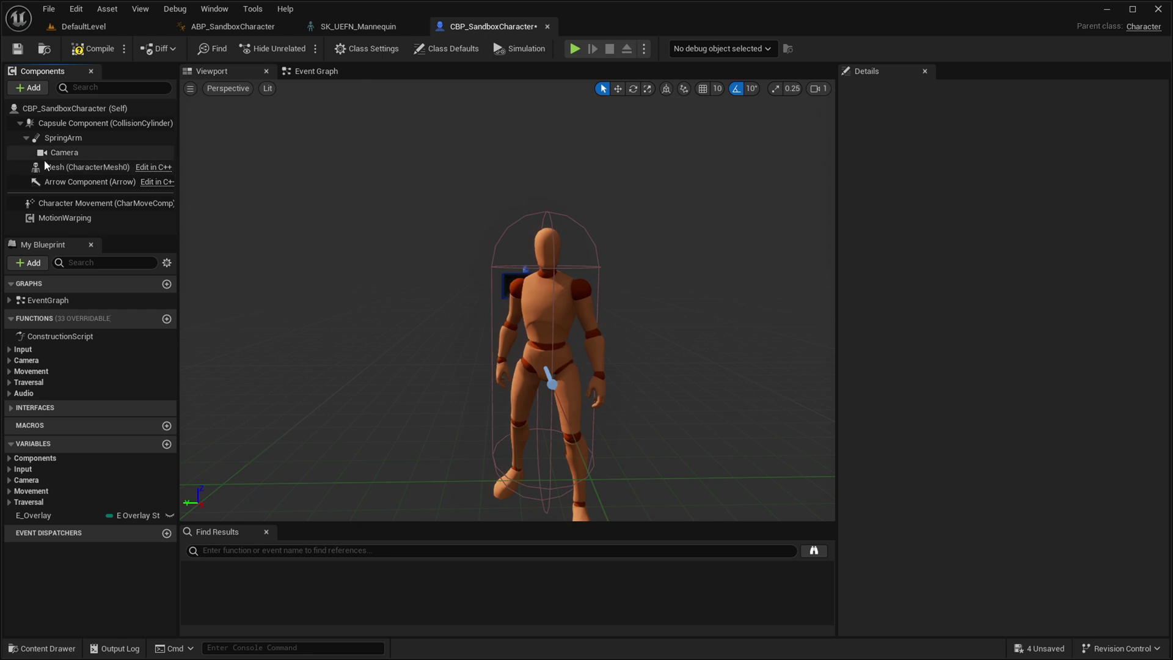
# In CBP_SandboxCharacter, add a static mesh component named Bow under the character's Mesh component.
pyautogui.click(49, 166)
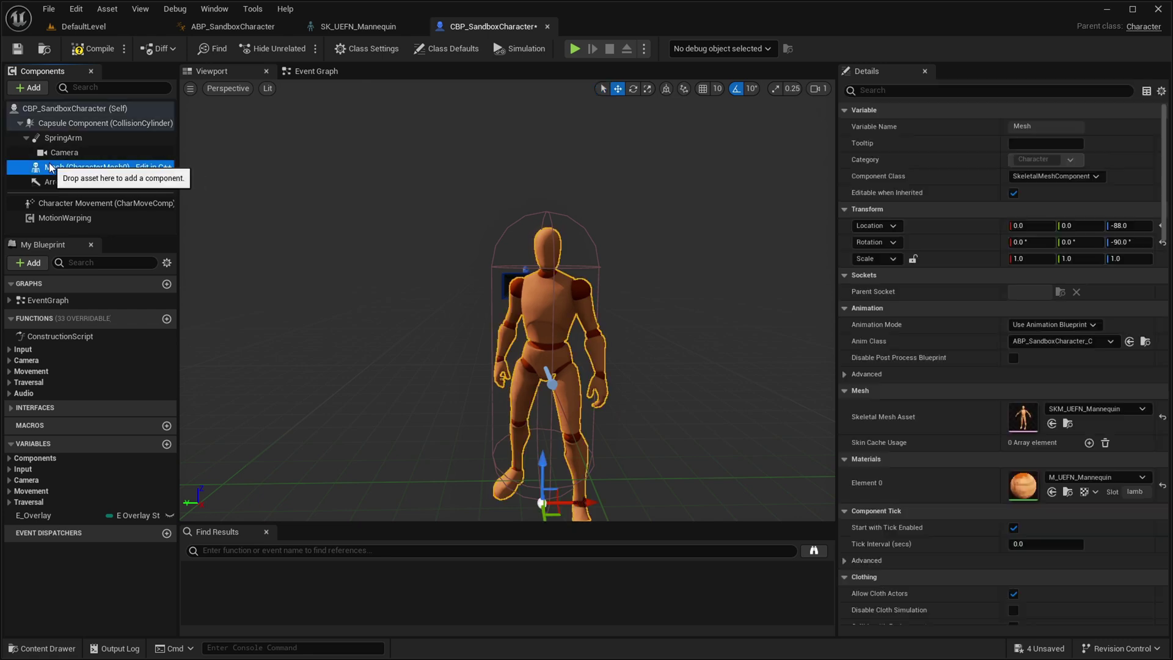
pyautogui.rightClick(49, 166)
pyautogui.click(46, 169)
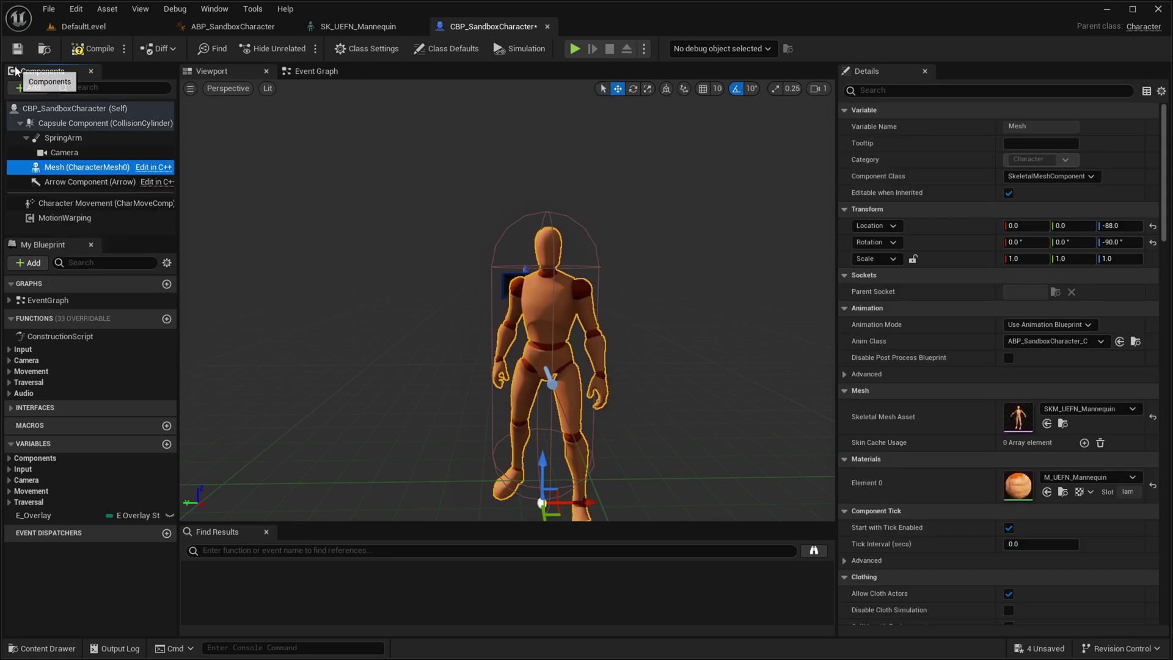
pyautogui.click(24, 88)
pyautogui.click(55, 220)
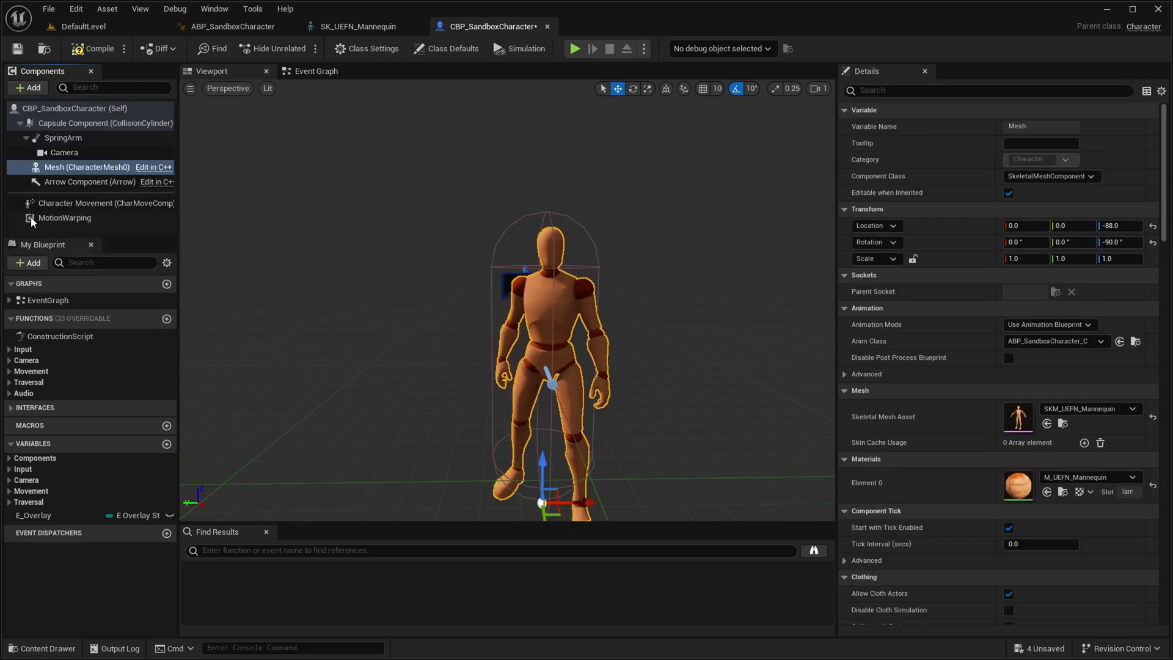
pyautogui.press('BackSpace')
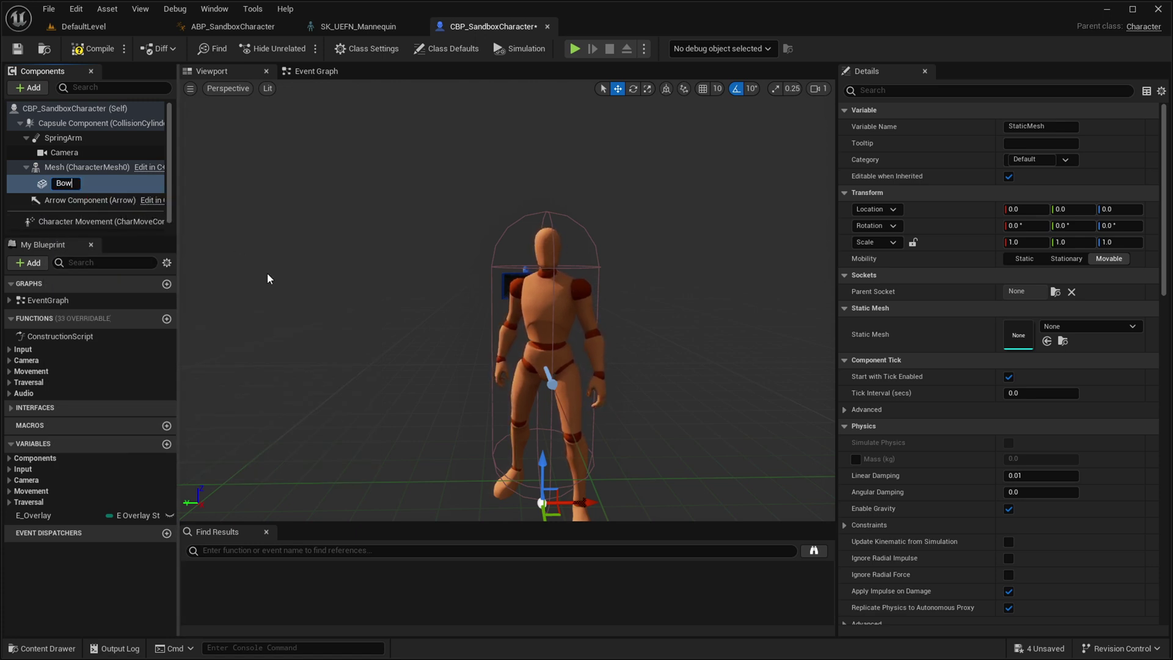
pyautogui.click(79, 185)
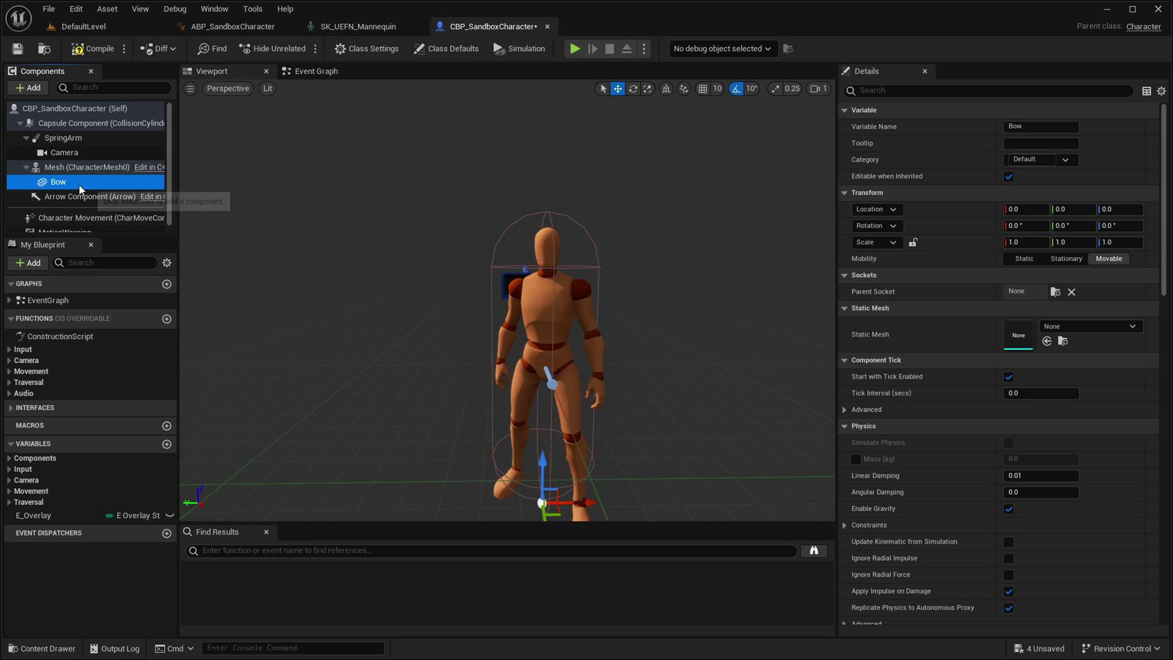
# Assign the Bow static mesh to the Bow component and attach it to the Bow socket.
pyautogui.click(1109, 258)
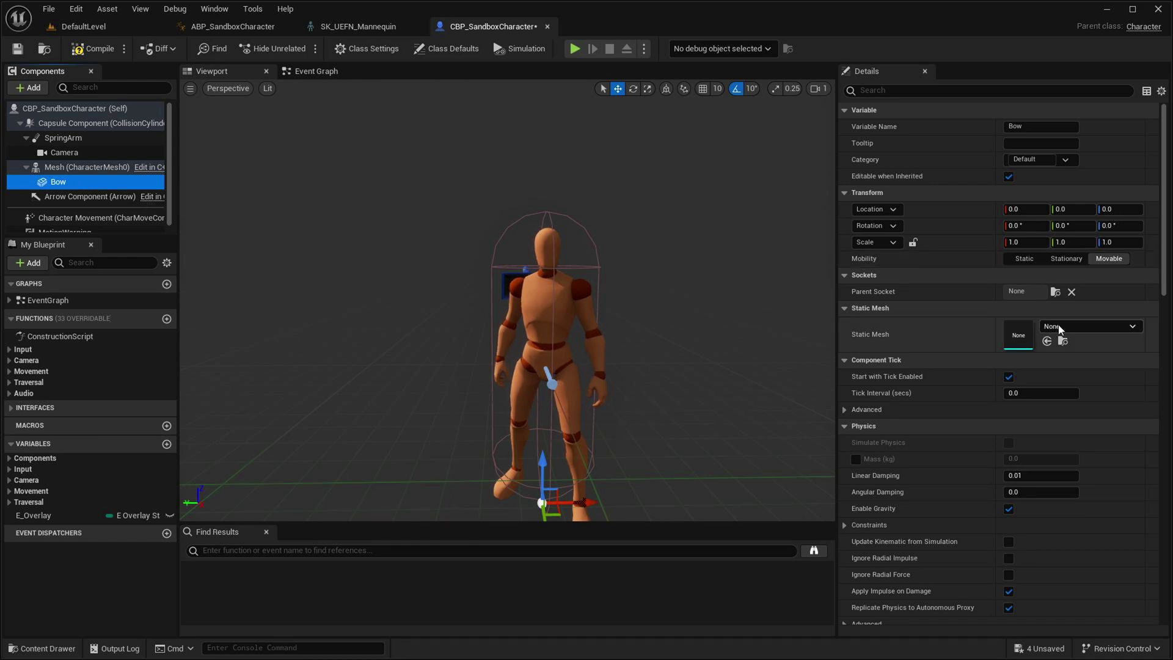
pyautogui.click(1057, 327)
pyautogui.click(1054, 499)
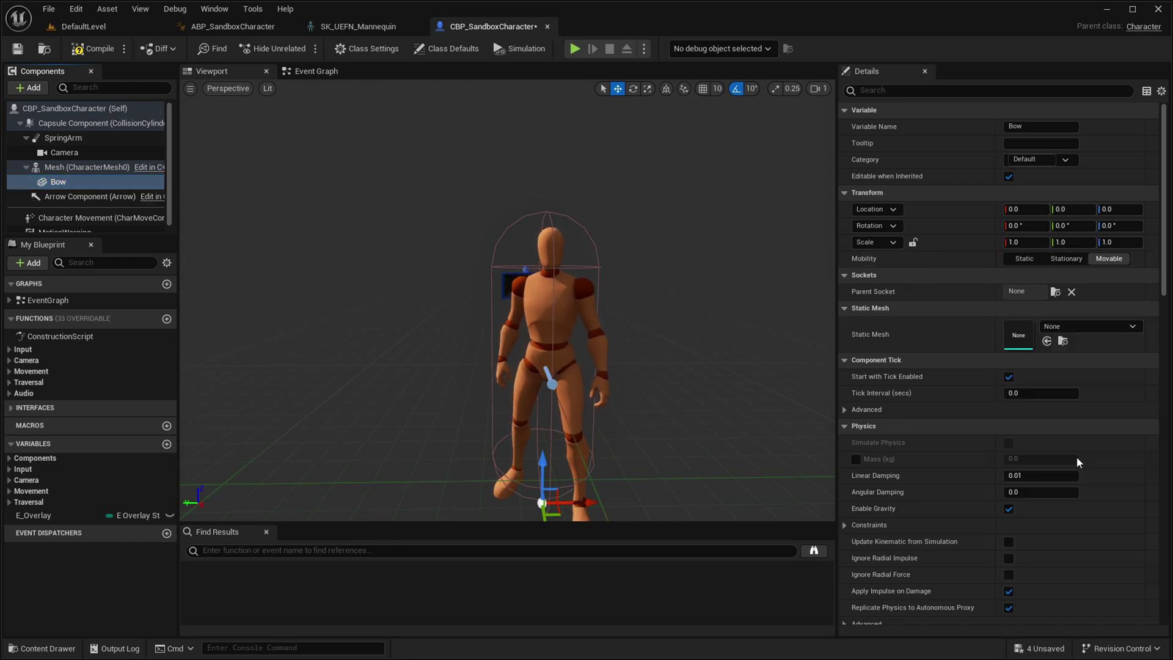
pyautogui.click(1055, 292)
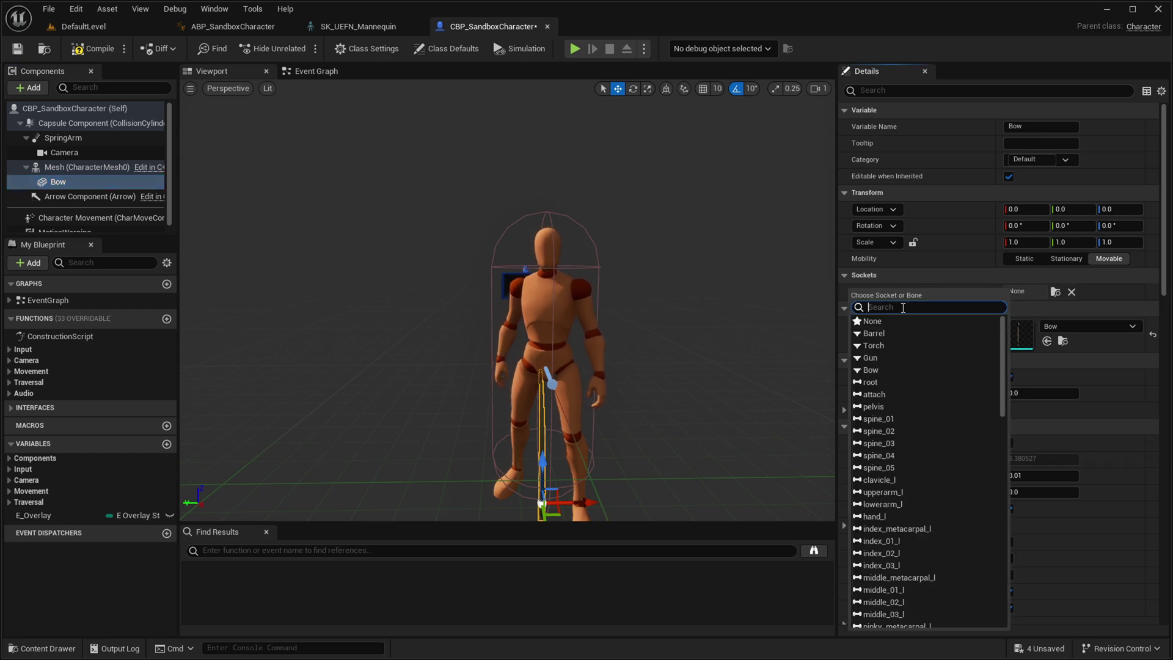
pyautogui.write('bow')
pyautogui.click(897, 319)
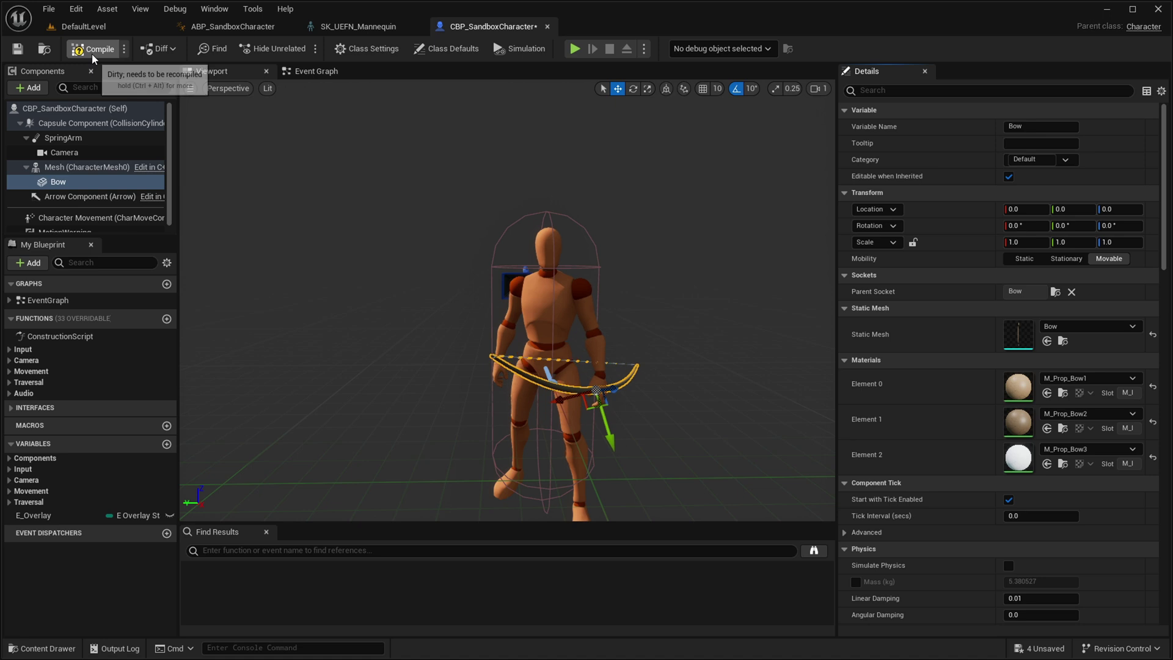
# Turn off the Visible rendering option on both the Gun and Bow static mesh components.
pyautogui.click(907, 91)
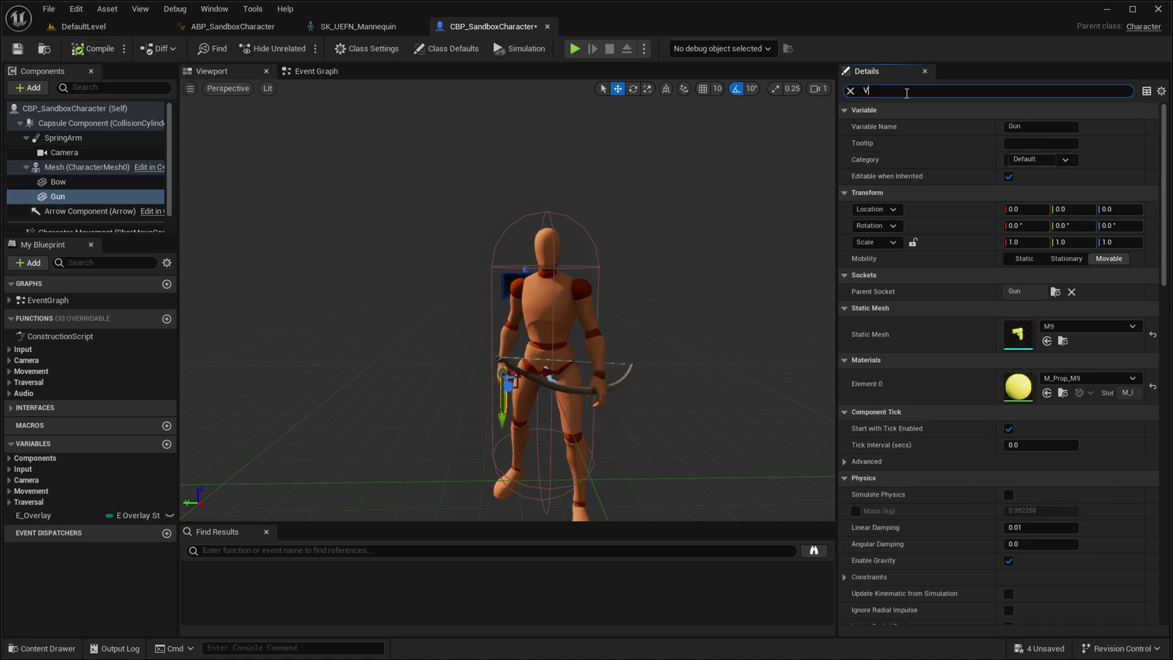
pyautogui.write('Vis')
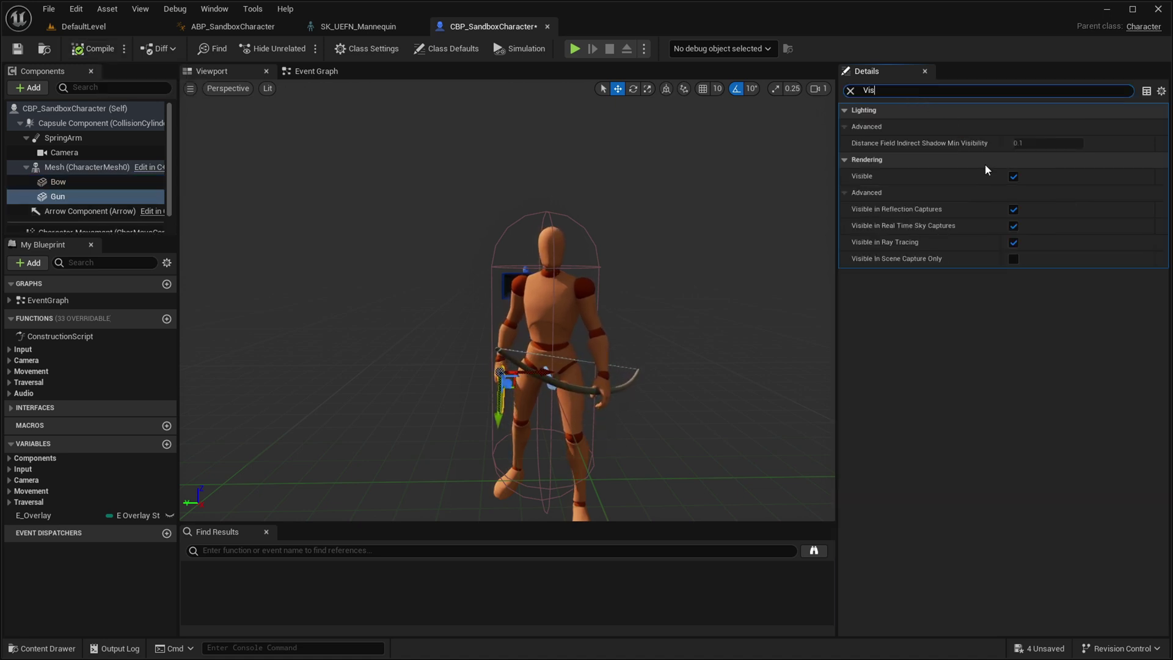
pyautogui.click(1013, 177)
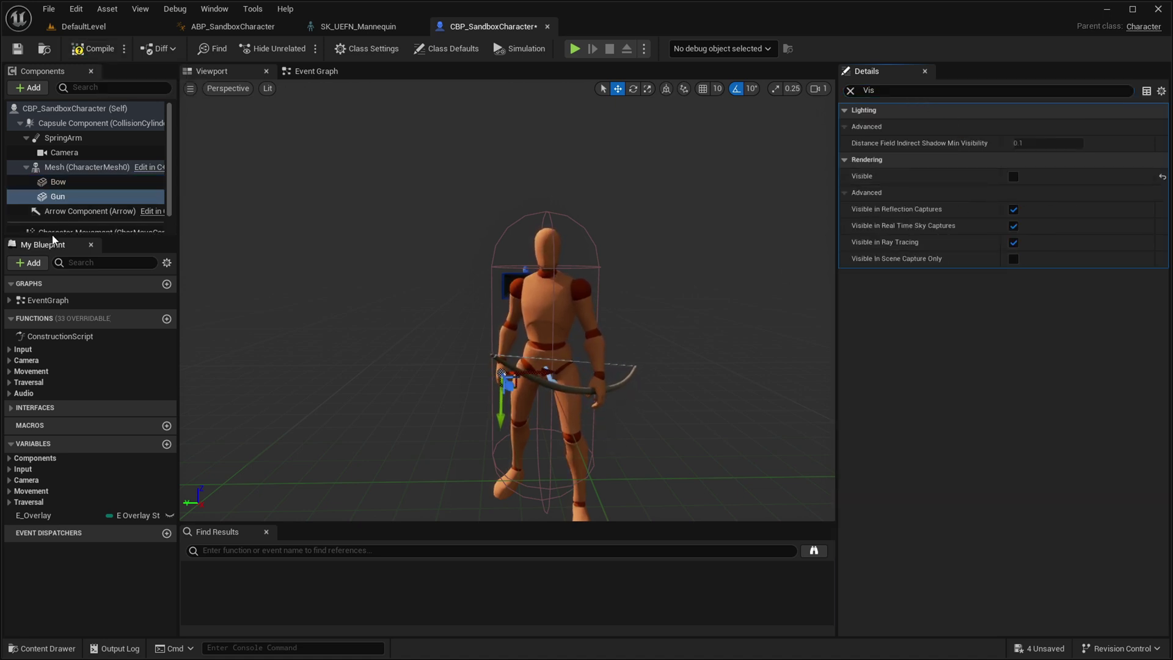
pyautogui.click(58, 182)
pyautogui.click(1013, 177)
pyautogui.click(849, 90)
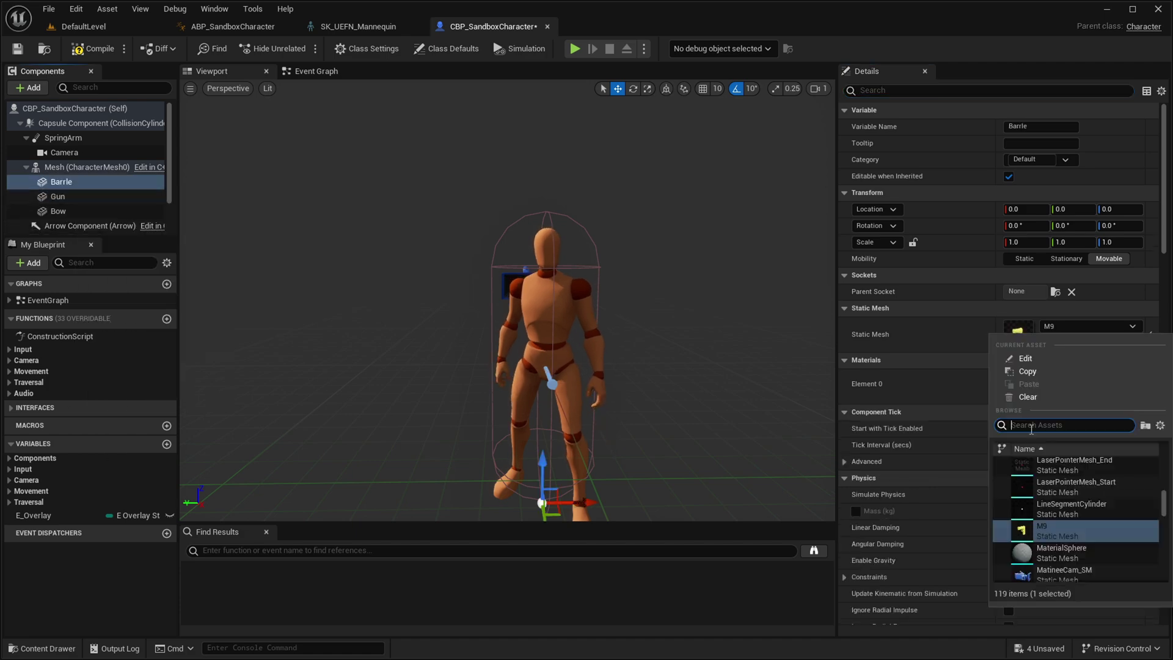
# Assign the Torch static mesh to the Torch component.
pyautogui.click(1058, 328)
pyautogui.write('Torc')
pyautogui.click(1063, 465)
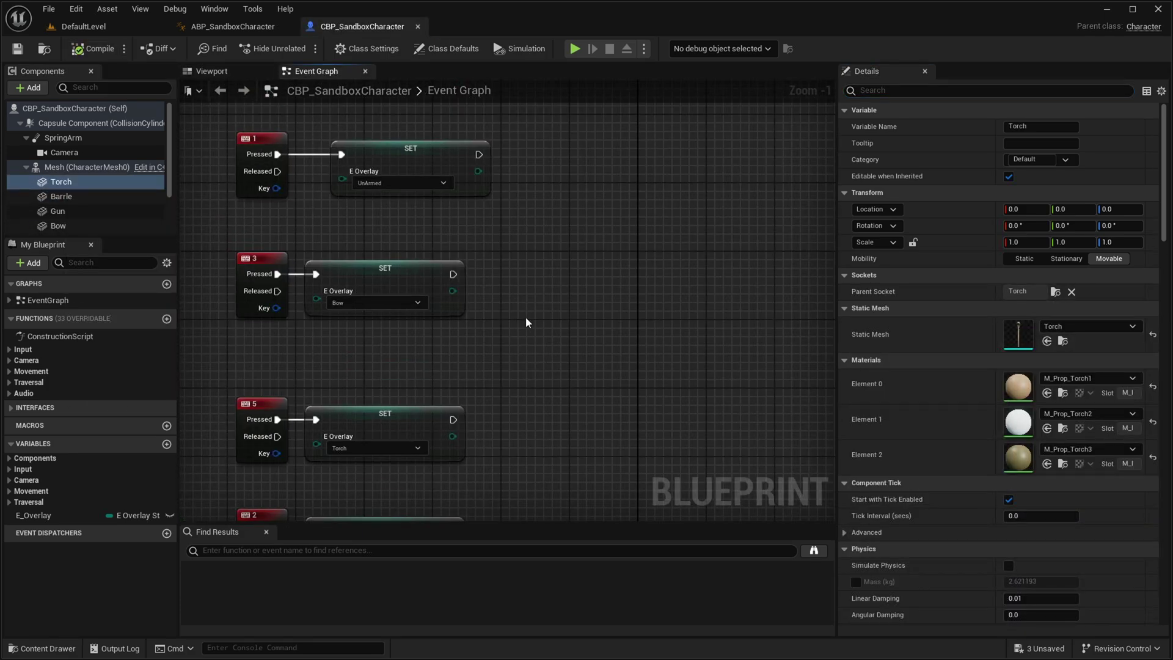
# Create a new Blueprint function named Test Mesh.
pyautogui.scroll(-3, 525, 317)
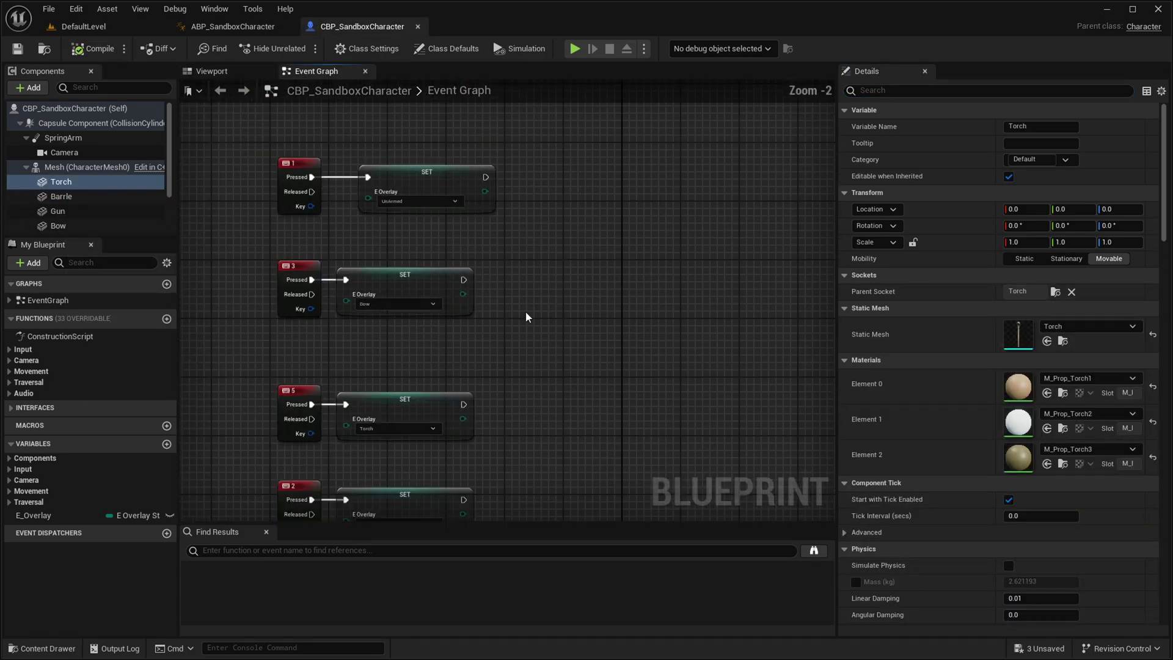
pyautogui.click(166, 319)
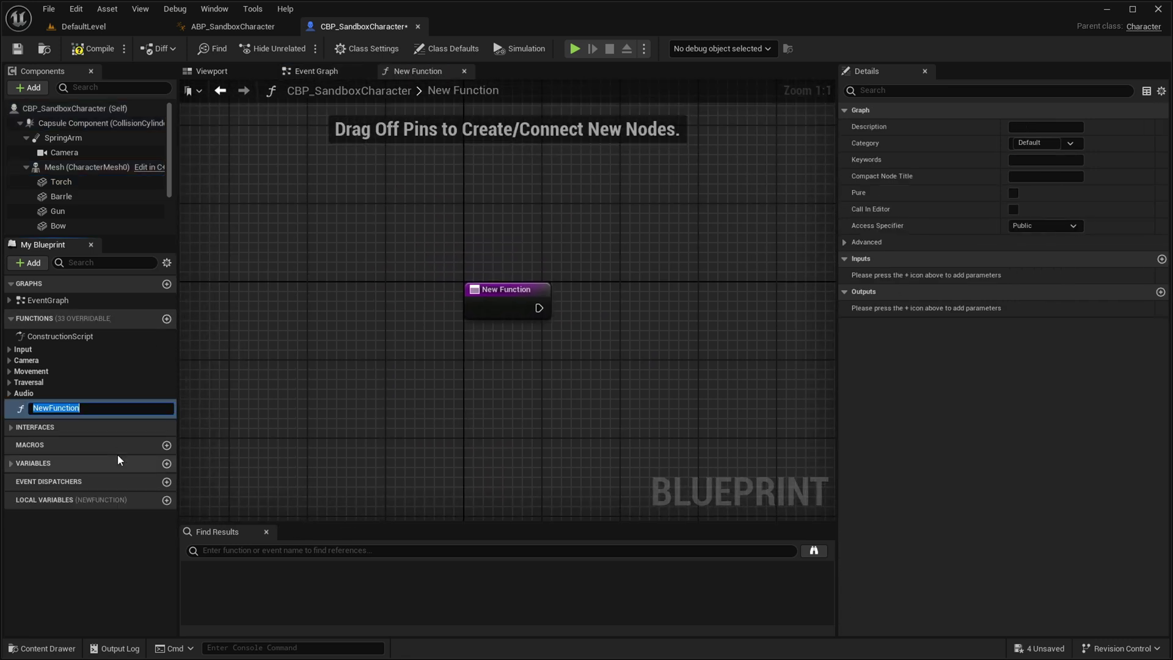
pyautogui.write('Test Mesh')
pyautogui.press('Return')
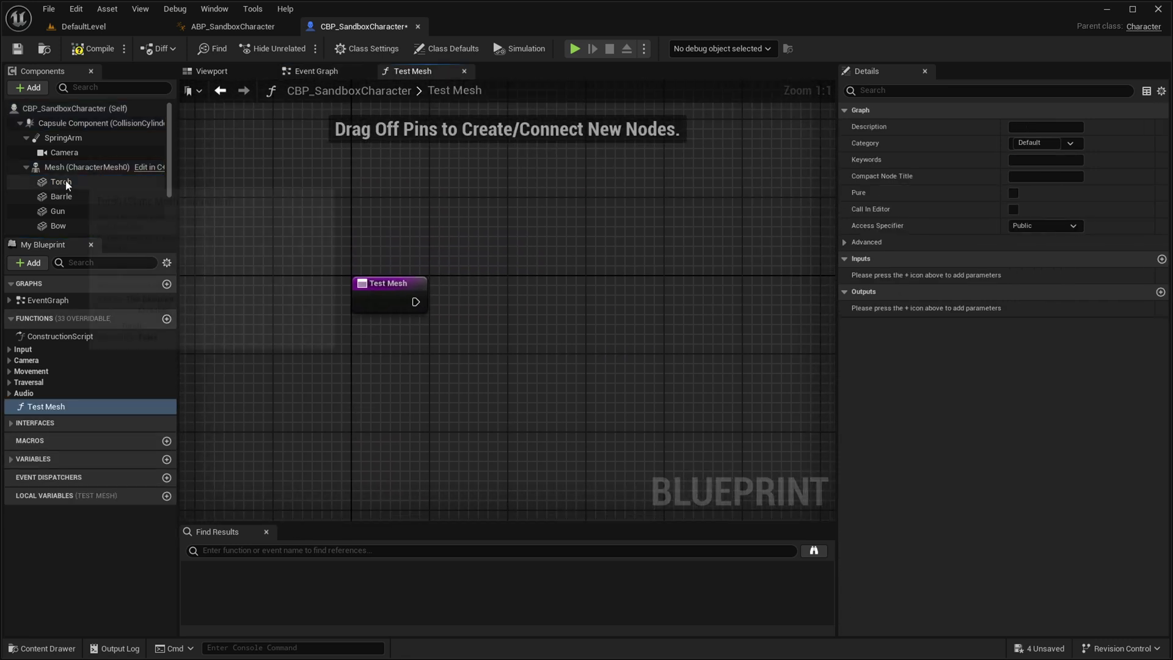
# Place references to the Torch, Barrle, Gun and Bow components beneath the Test Mesh entry node.
pyautogui.moveTo(61, 181); pyautogui.dragTo(325, 379)
pyautogui.moveTo(353, 331); pyautogui.dragTo(353, 331)
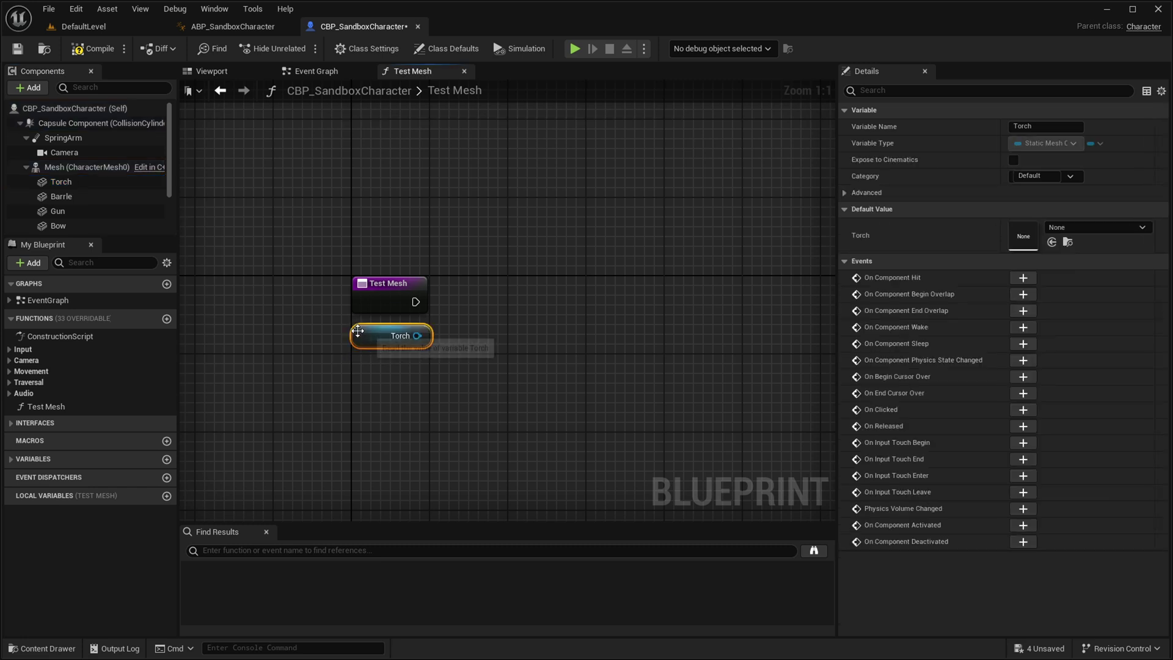
pyautogui.moveTo(61, 196); pyautogui.dragTo(354, 391)
pyautogui.moveTo(58, 226); pyautogui.dragTo(354, 417)
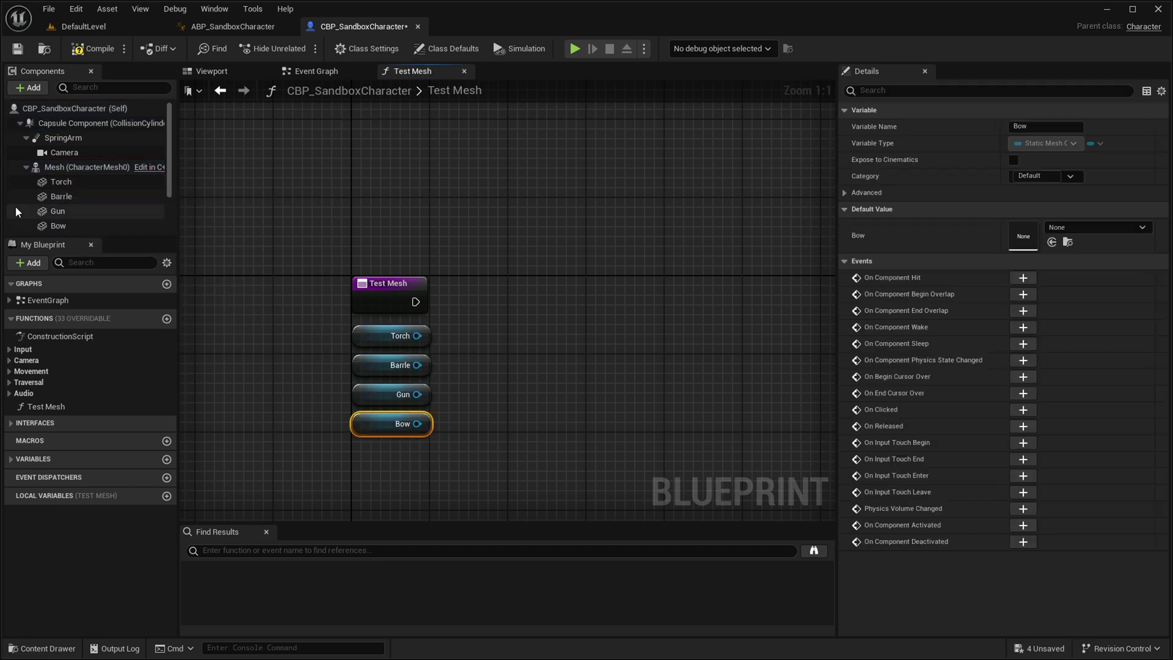
pyautogui.scroll(-2, 18, 210)
# Add a return node to Test Mesh and output the Torch, Barrle, Gun and Bow components through it.
pyautogui.moveTo(420, 301); pyautogui.dragTo(398, 335, button='right')
pyautogui.click(479, 481)
pyautogui.moveTo(396, 336); pyautogui.dragTo(493, 324)
pyautogui.moveTo(395, 370); pyautogui.dragTo(470, 351)
pyautogui.moveTo(396, 399); pyautogui.dragTo(470, 370)
pyautogui.moveTo(395, 429); pyautogui.dragTo(470, 391)
# Call Test Mesh in the Event Graph directly after the node that sets E Overlay to UnArmed.
pyautogui.moveTo(46, 407); pyautogui.dragTo(512, 271)
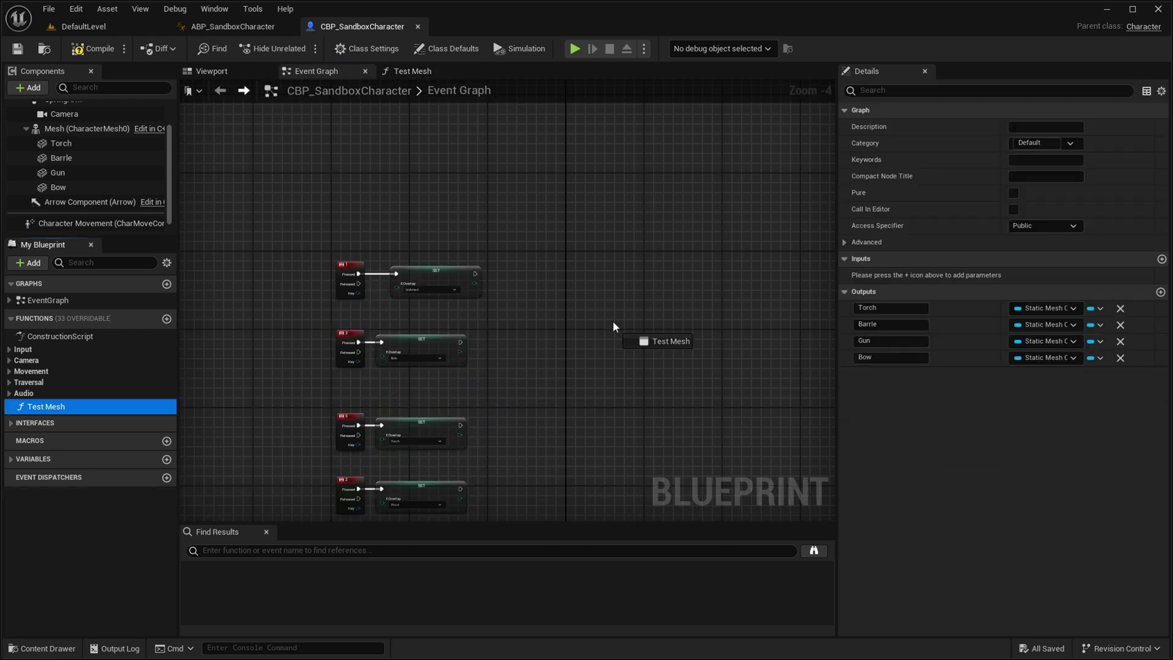
pyautogui.scroll(4, 553, 283)
pyautogui.moveTo(553, 283); pyautogui.dragTo(469, 275, button='right')
pyautogui.click(409, 277)
pyautogui.moveTo(395, 285); pyautogui.dragTo(318, 262)
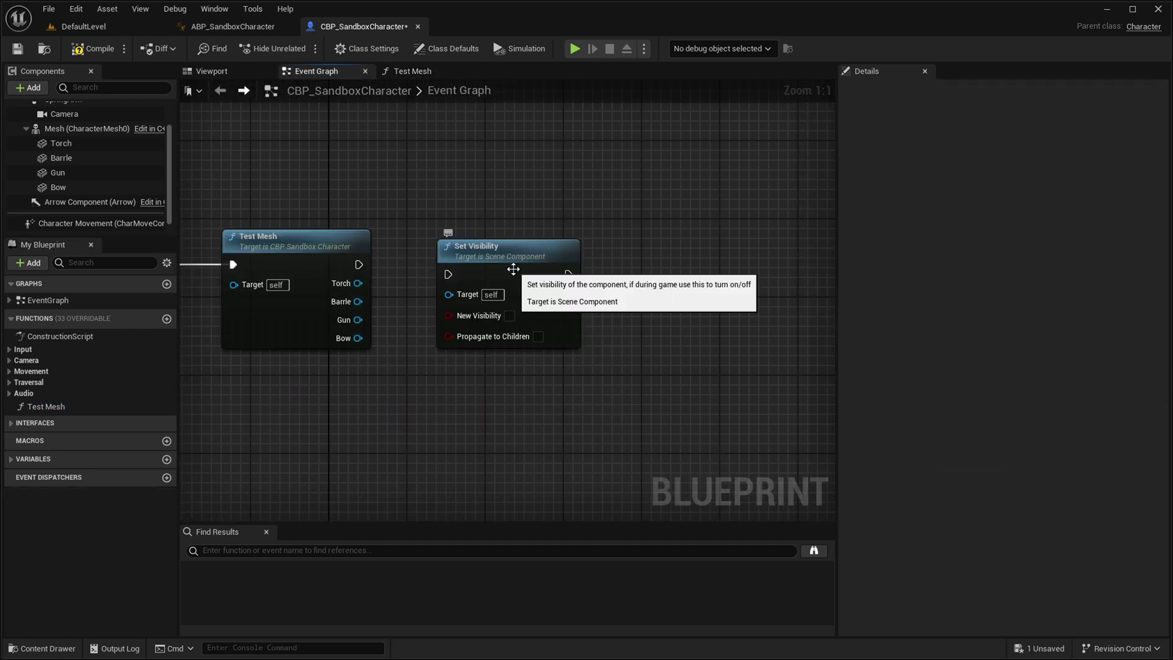
# Duplicate the Set Visibility node, place the copy above the original and enable New Visibility on it.
pyautogui.moveTo(513, 267); pyautogui.dragTo(529, 268)
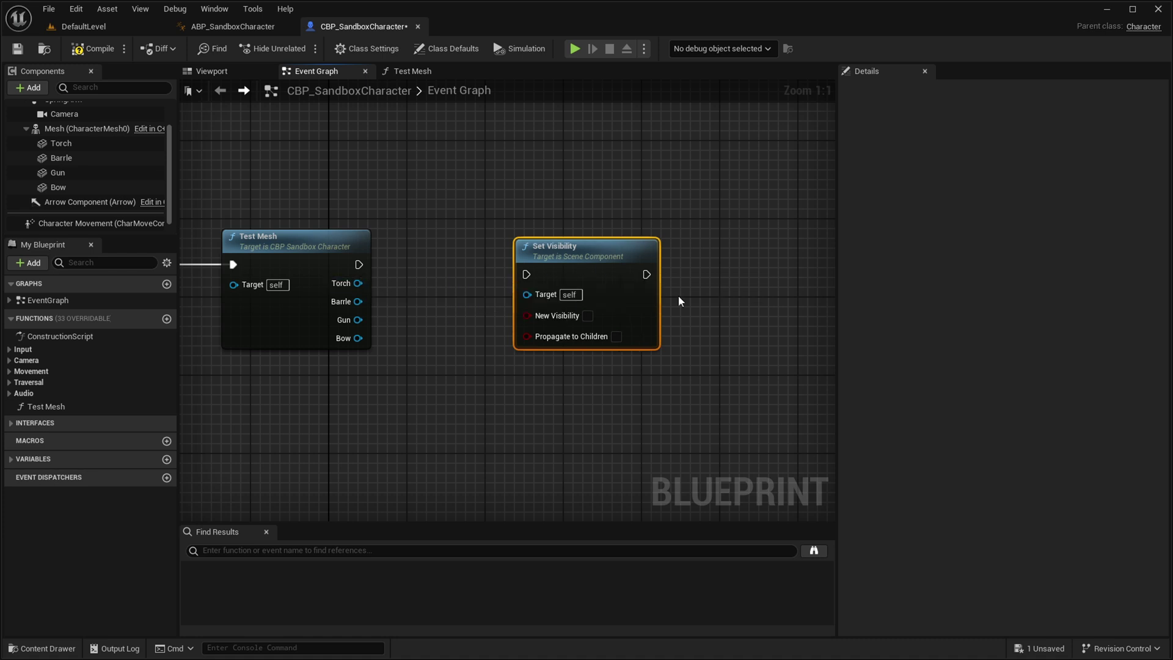
pyautogui.hotkey('ctrl', 'd')
pyautogui.moveTo(715, 304); pyautogui.dragTo(574, 158)
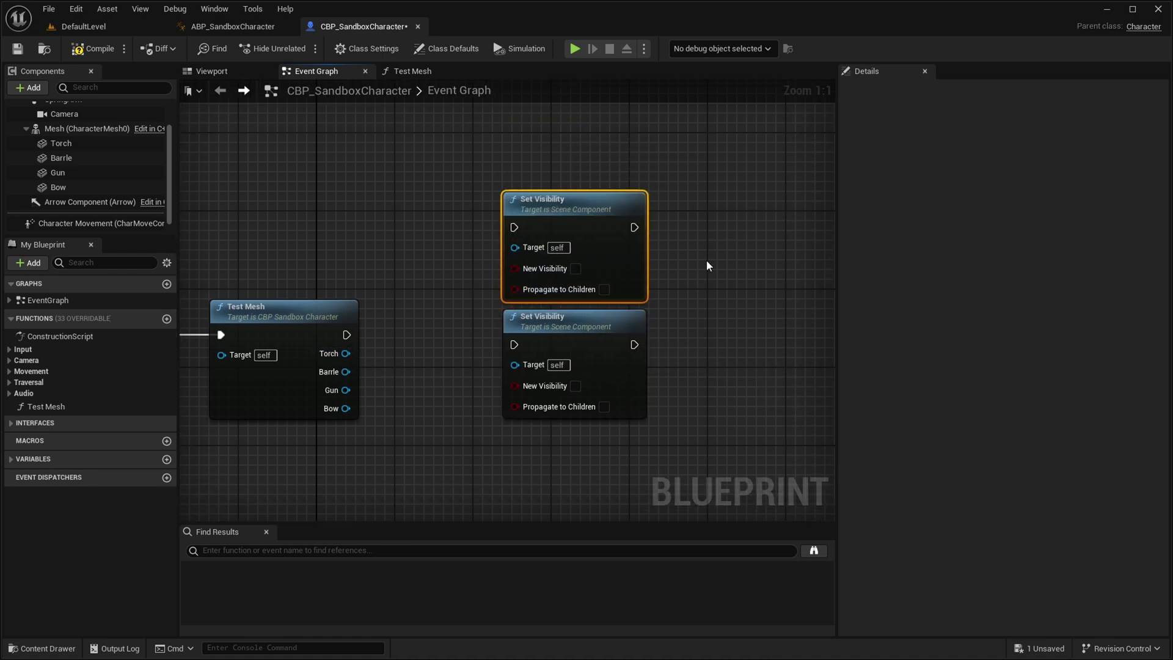
pyautogui.moveTo(778, 282); pyautogui.dragTo(798, 272, button='right')
pyautogui.moveTo(502, 301); pyautogui.dragTo(575, 296, button='right')
# Connect Test Mesh's execution and its Torch, Barrle, Gun and Bow outputs to the lower Set Visibility node.
pyautogui.moveTo(438, 346); pyautogui.dragTo(604, 358)
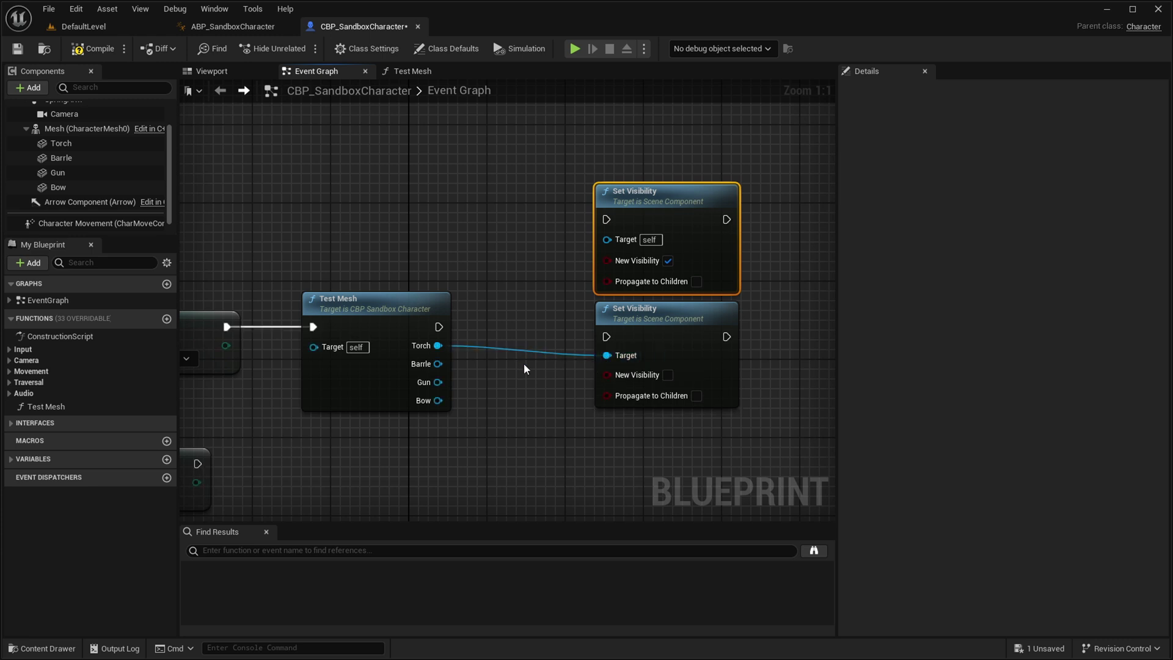
pyautogui.moveTo(438, 364); pyautogui.dragTo(613, 360)
pyautogui.moveTo(438, 400); pyautogui.dragTo(607, 356)
pyautogui.moveTo(606, 336); pyautogui.dragTo(438, 317)
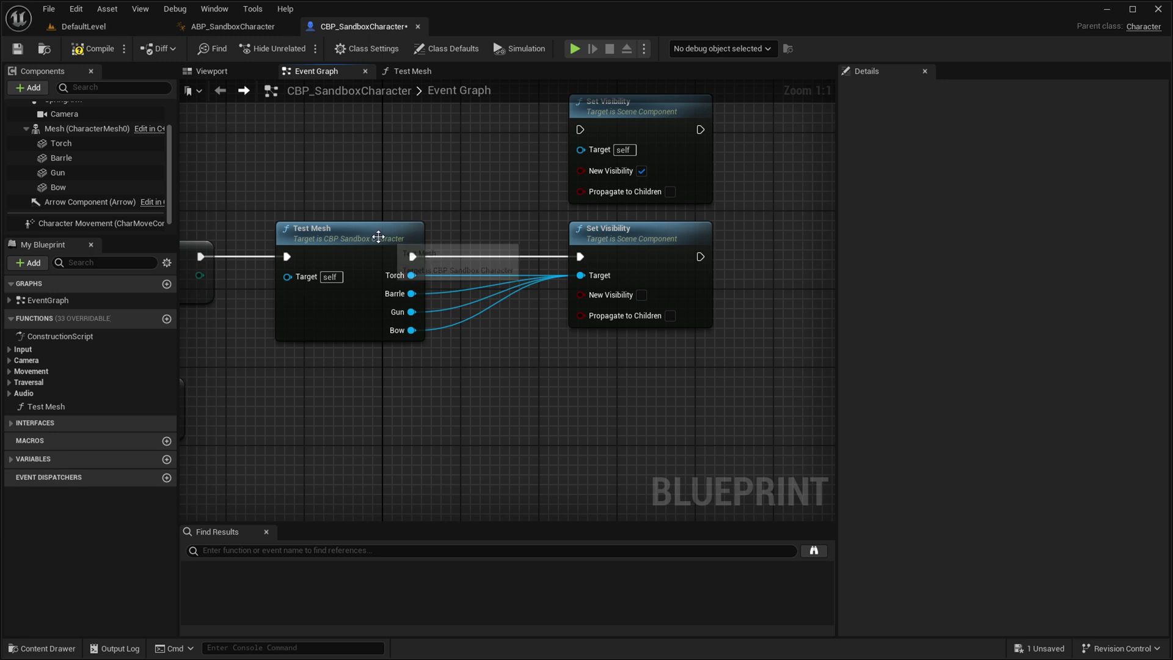
# Copy the Test Mesh and both Set Visibility nodes into the Bow branch and connect the Bow overlay setter to the copied Test Mesh.
pyautogui.scroll(-2, 381, 238)
pyautogui.moveTo(695, 387); pyautogui.dragTo(694, 388)
pyautogui.hotkey('ctrl', 'c')
pyautogui.moveTo(695, 388); pyautogui.dragTo(711, 204, button='right')
pyautogui.hotkey('ctrl', 'v')
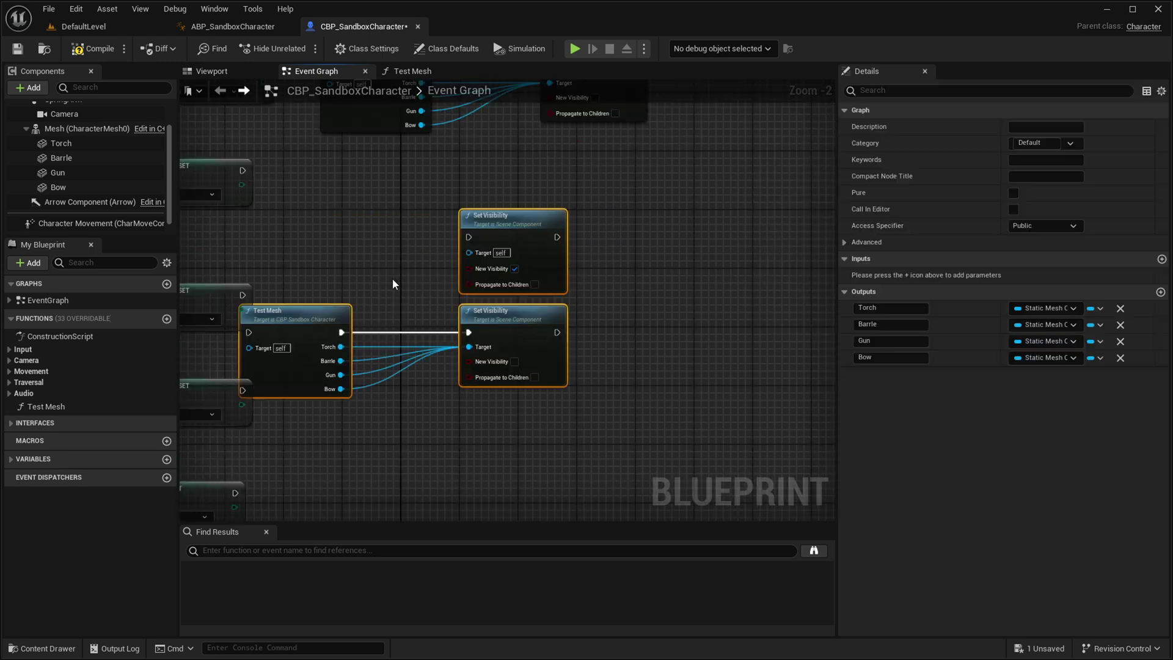
pyautogui.moveTo(317, 325); pyautogui.dragTo(362, 295)
pyautogui.moveTo(388, 312); pyautogui.dragTo(502, 403)
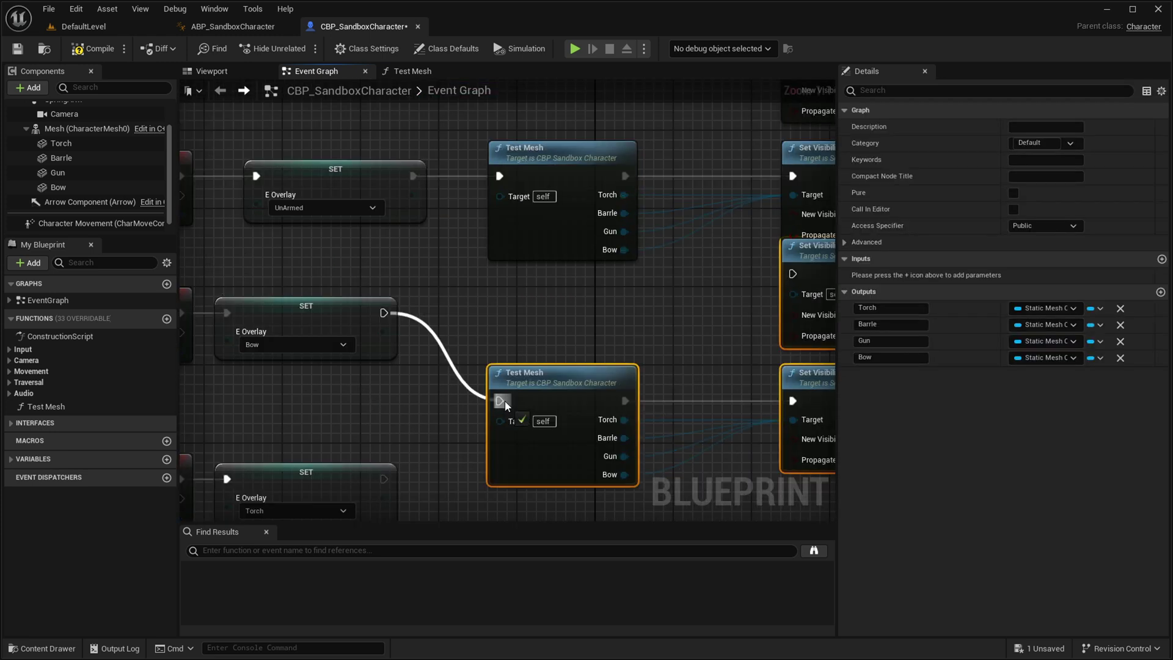
# In the Bow branch, try clearing the lower Set Visibility node's Target links and moving the upper node beside it, undoing the last change.
pyautogui.moveTo(502, 404); pyautogui.dragTo(313, 348, button='right')
pyautogui.keyDown('alt'); pyautogui.click(607, 364); pyautogui.keyUp('alt')
pyautogui.moveTo(661, 220); pyautogui.dragTo(816, 343)
pyautogui.hotkey('ctrl', 'z')
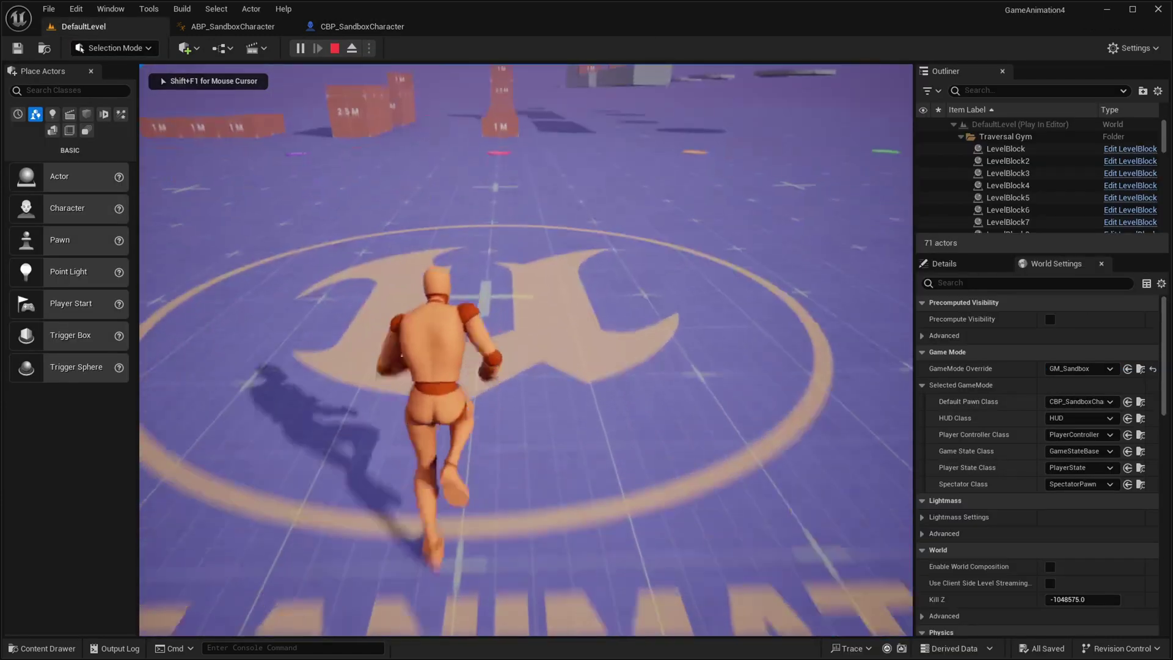
# Test the pistol overlay in the play session by jumping and running around the level with the gun.
pyautogui.press('space')
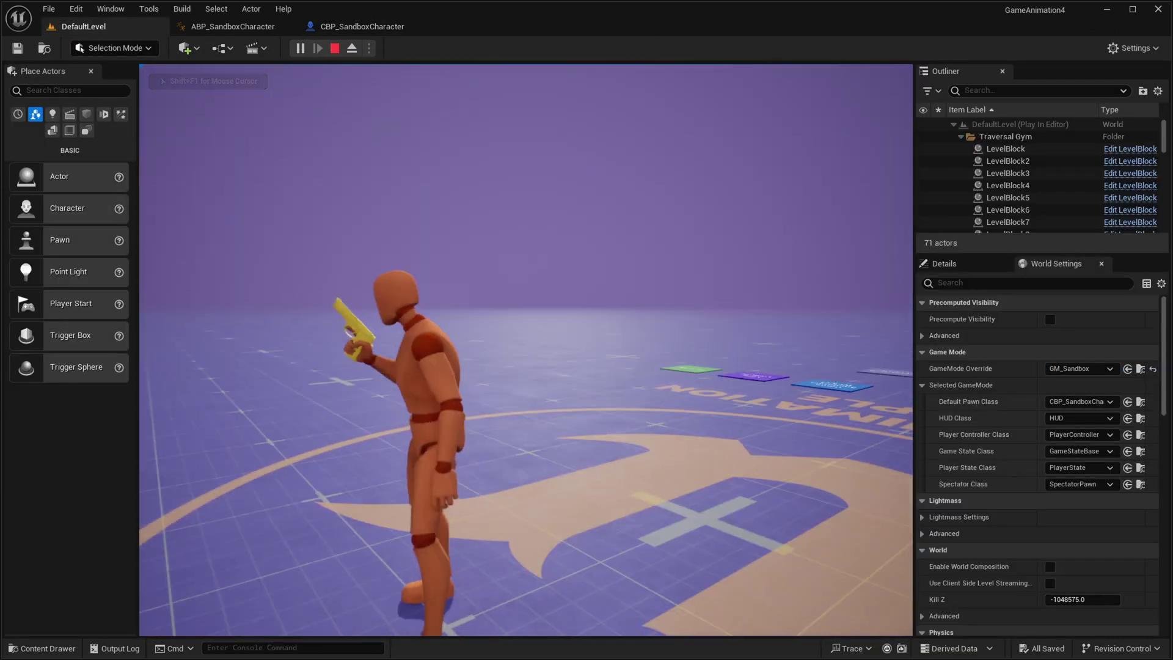
pyautogui.press('w')
pyautogui.press('w')
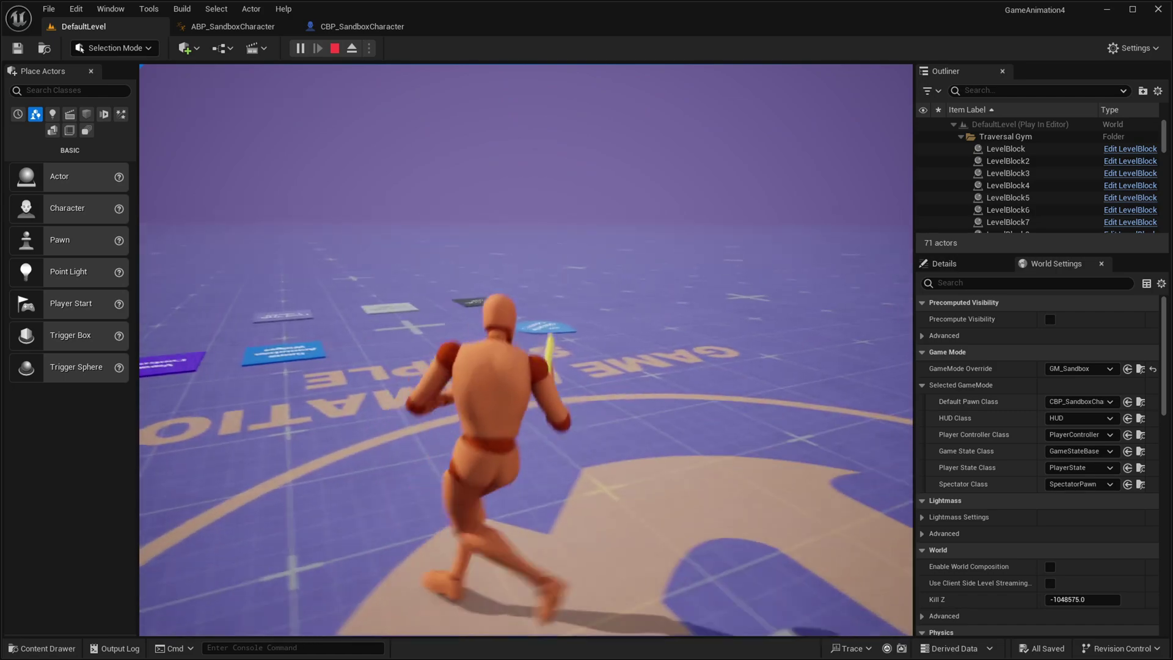
pyautogui.press('w')
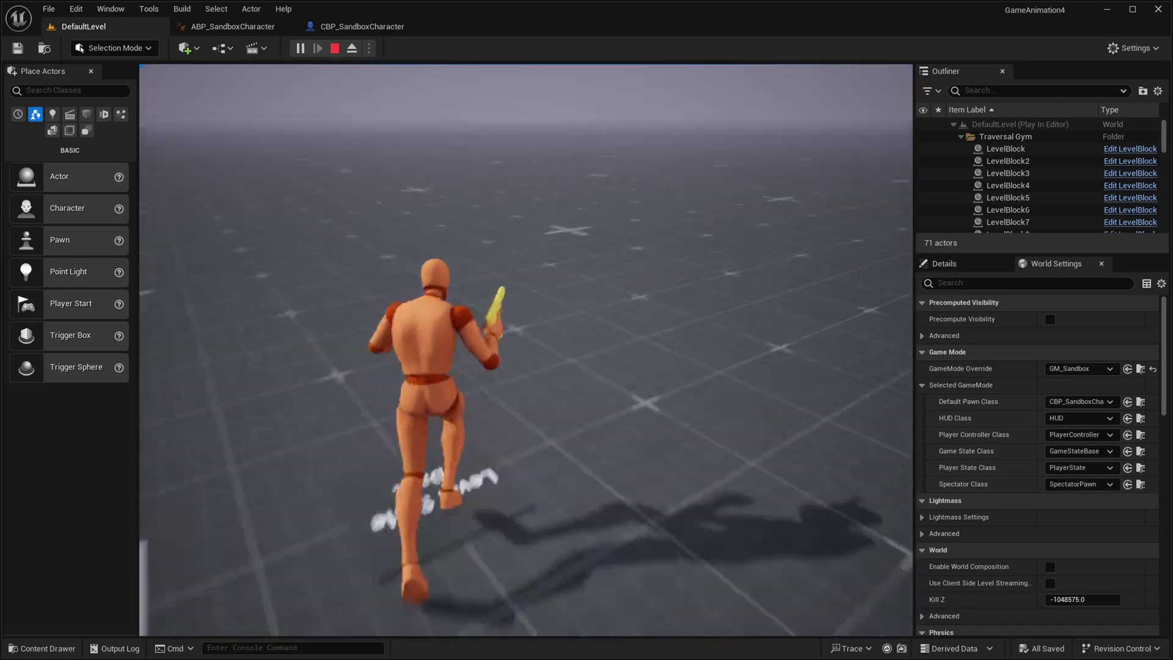
pyautogui.press('w')
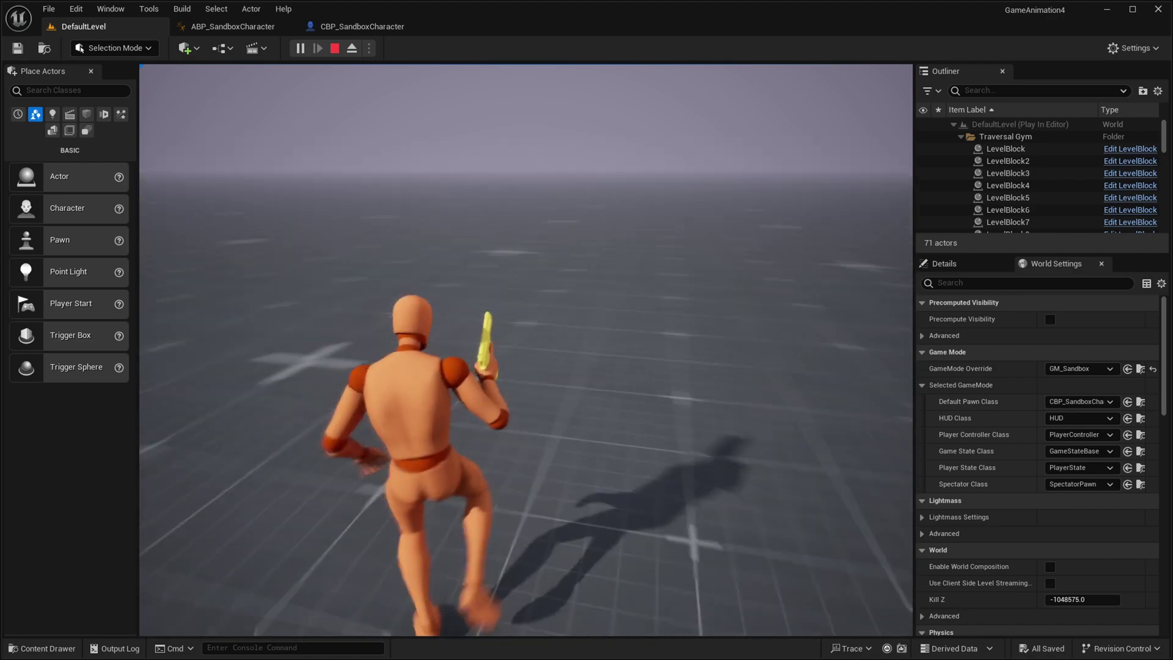
pyautogui.press('w')
# Switch the character to the bow overlay and check the bow's attachment while running around the level.
pyautogui.press('2')
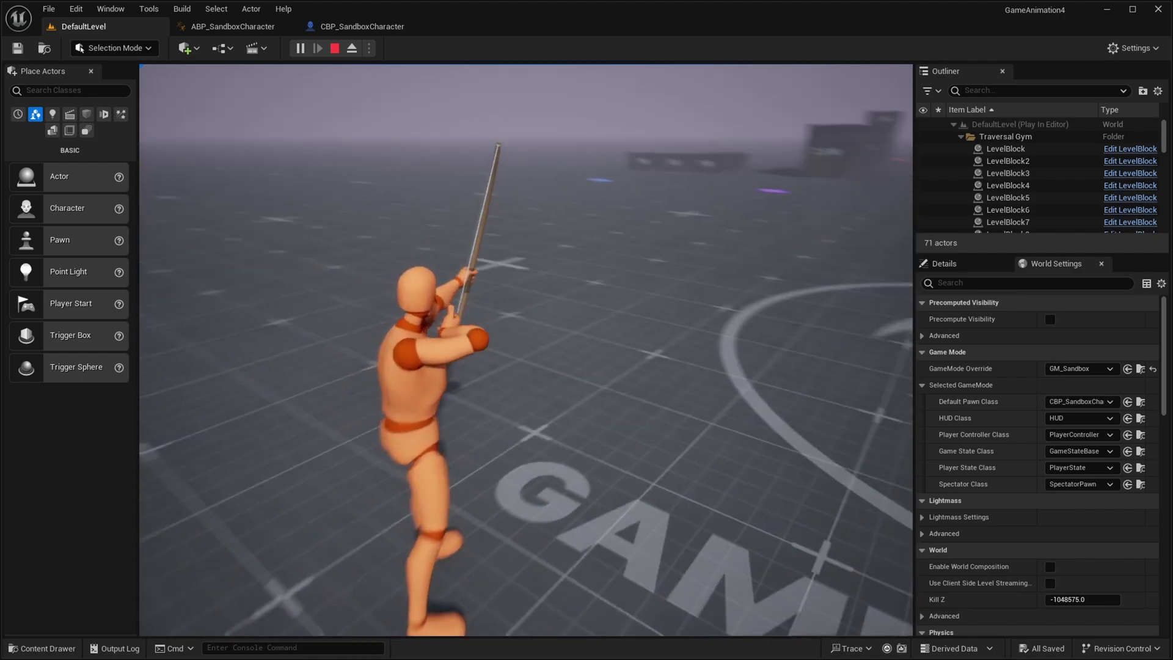
pyautogui.press('w')
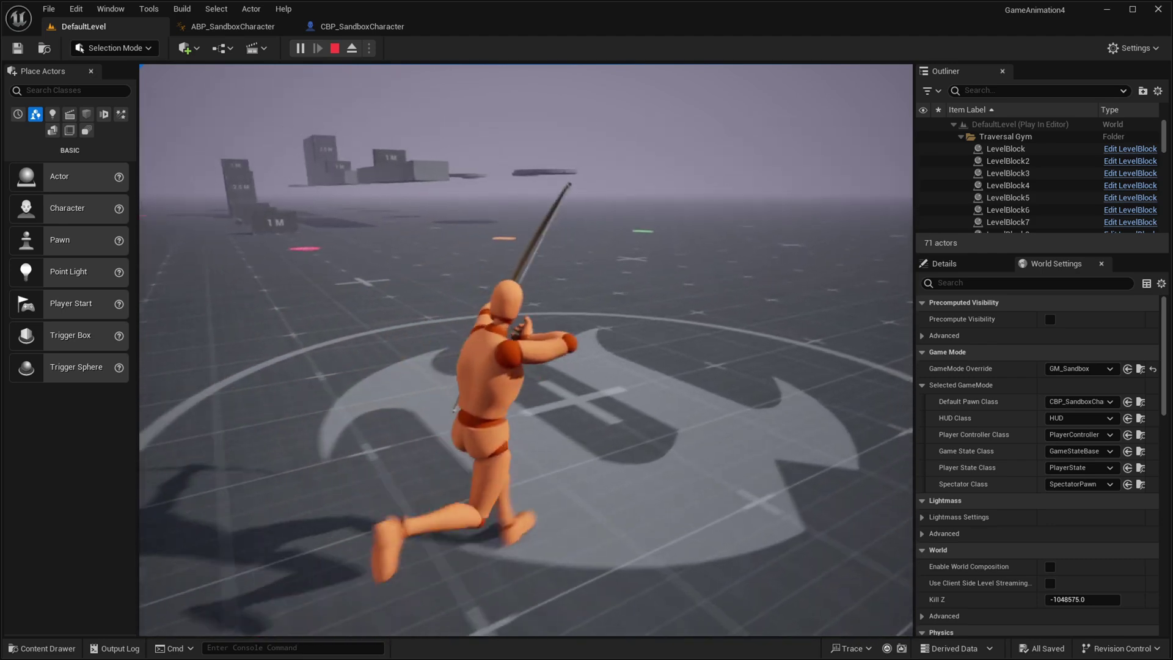
pyautogui.press('w')
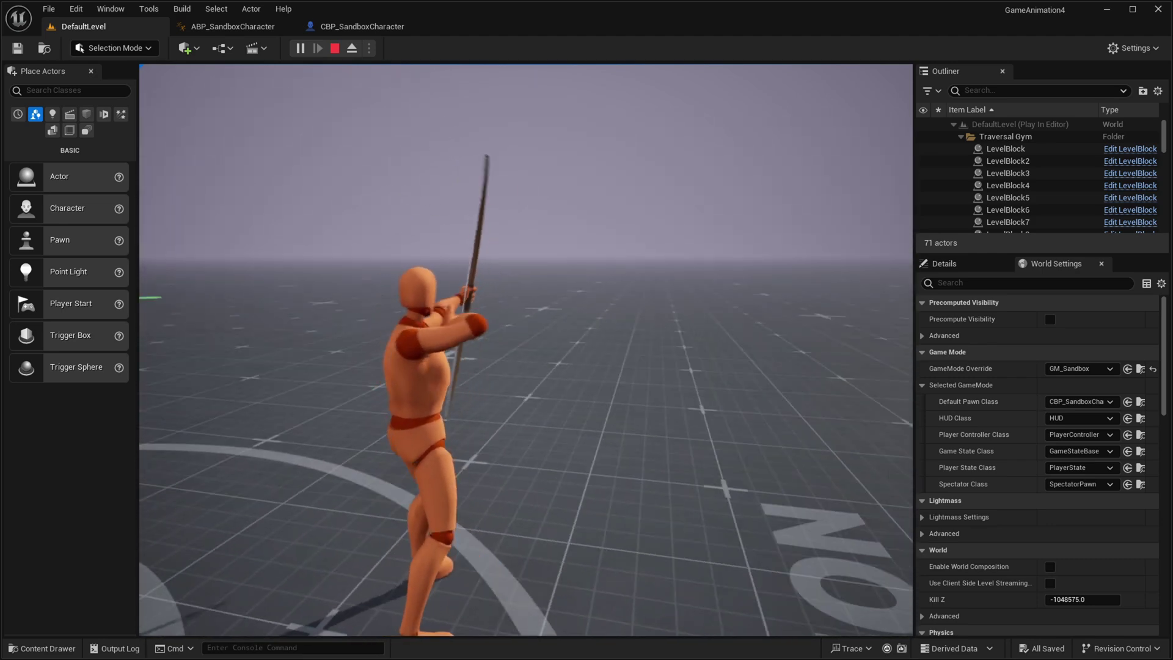
pyautogui.press('w')
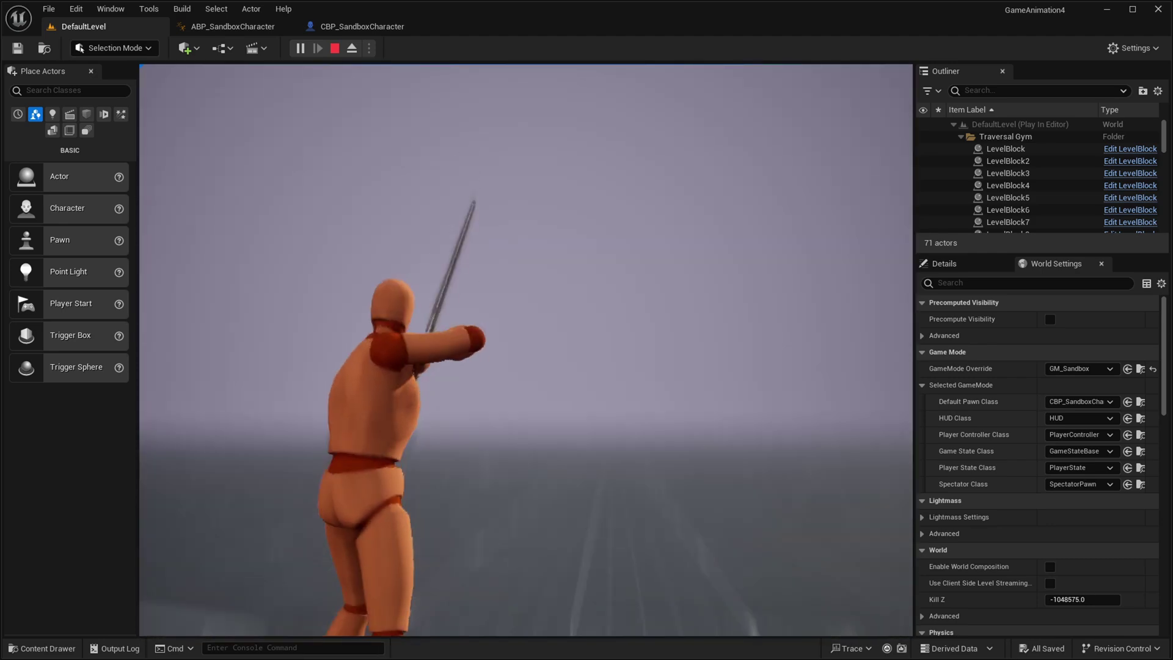
pyautogui.press('w')
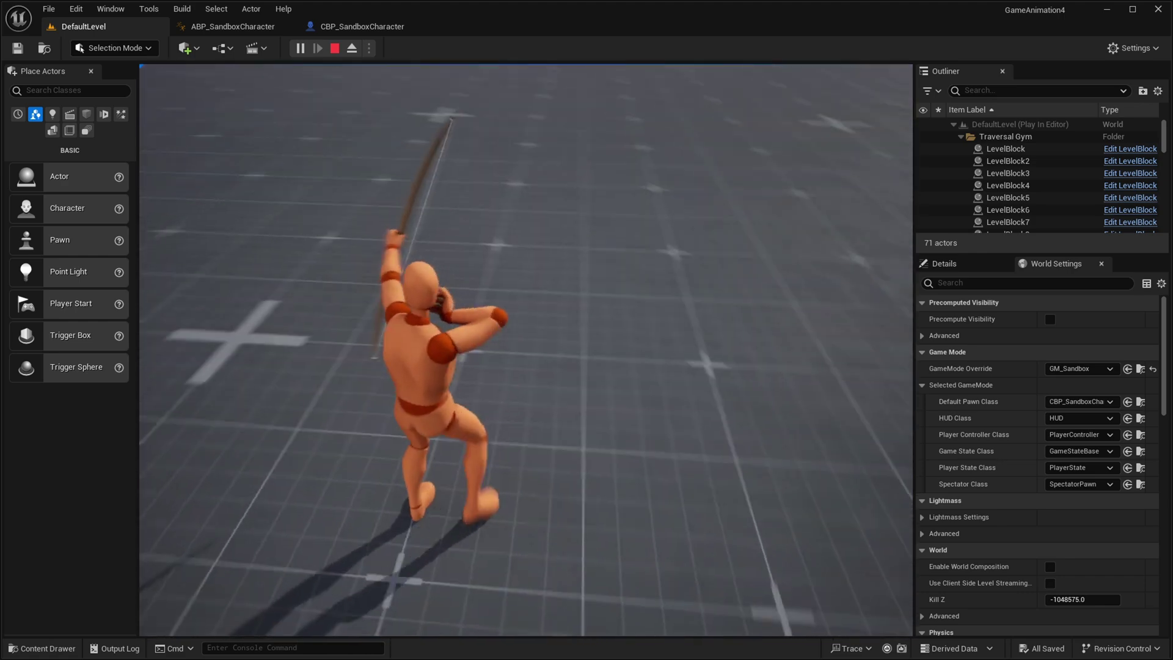
# Check the barrel and torch overlays on the moving character in the play session.
pyautogui.press('e')
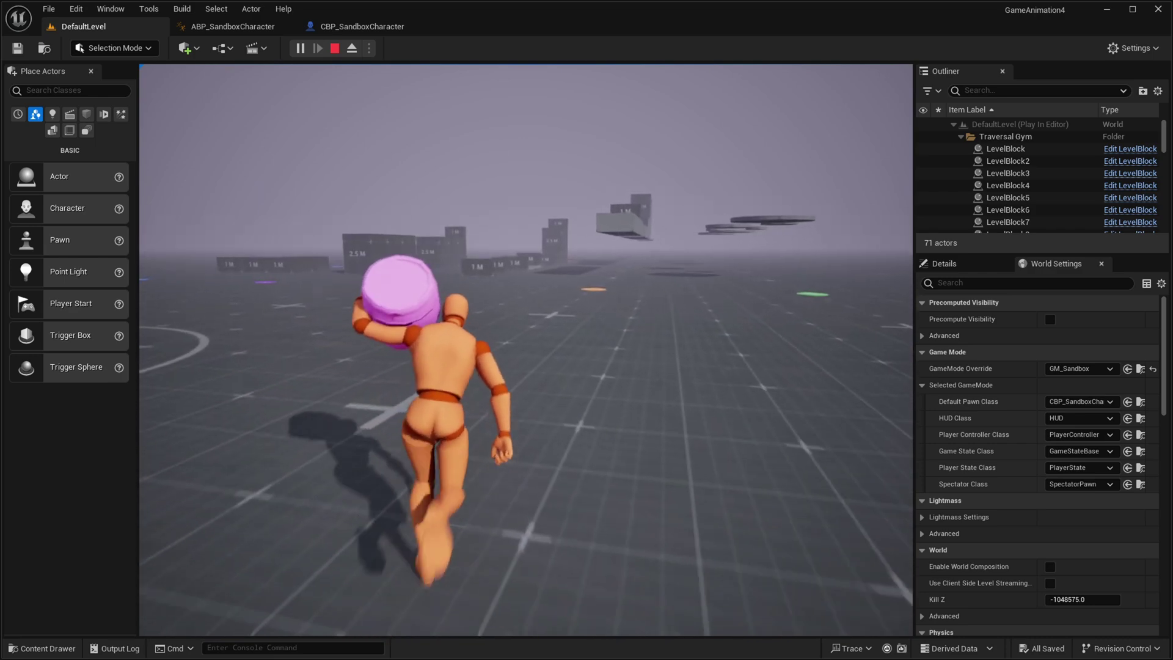
pyautogui.press('w')
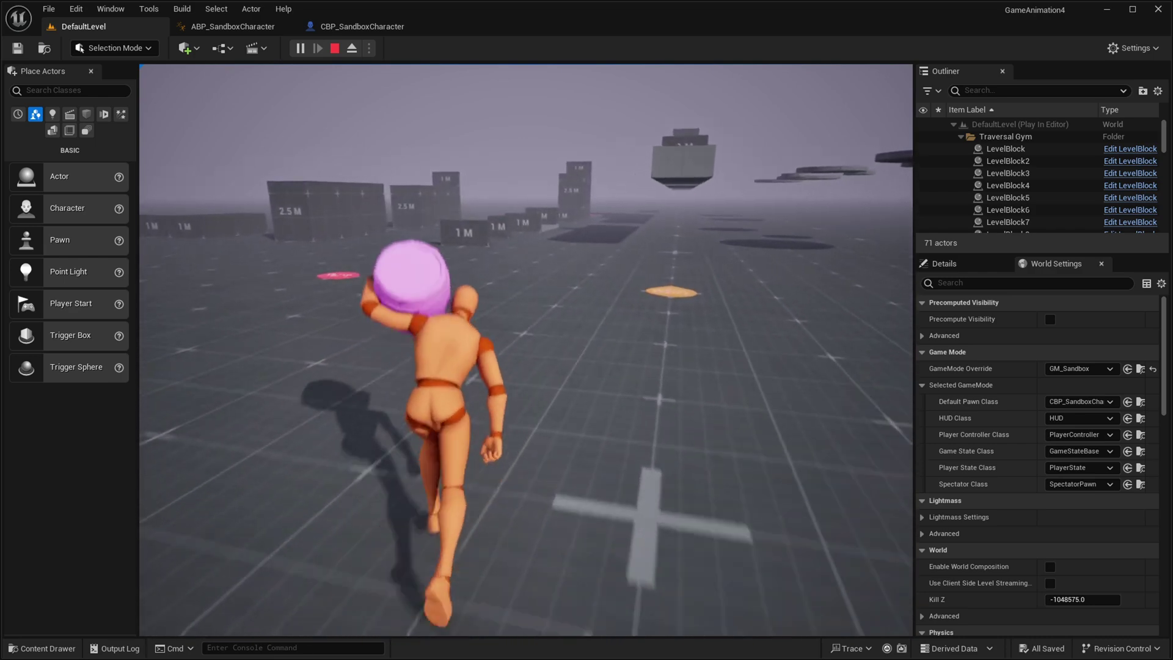
pyautogui.press('w')
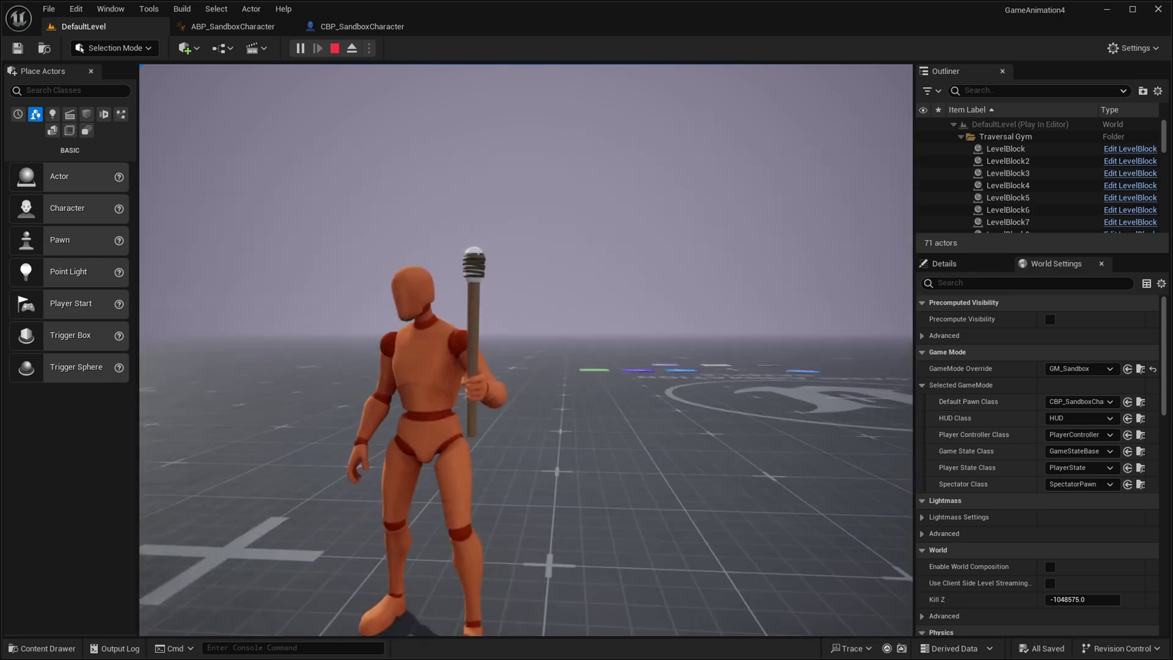